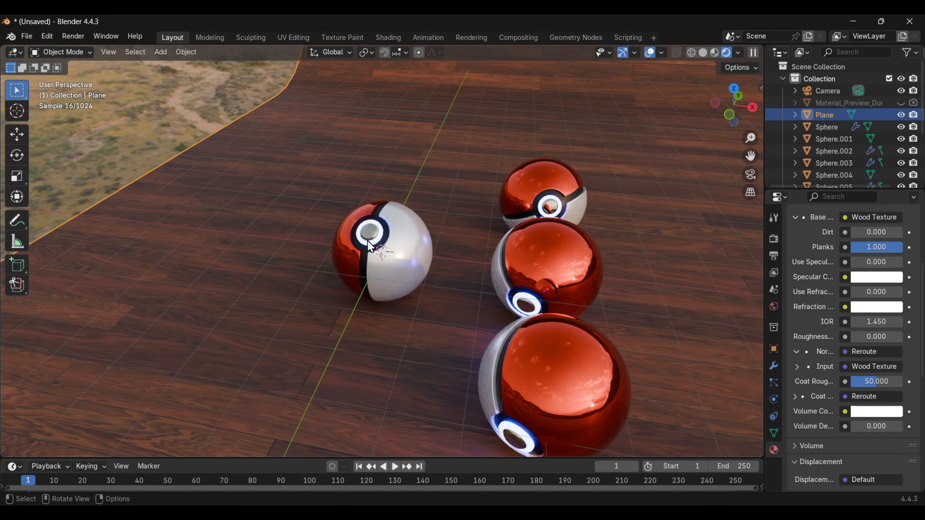
- Examine the finished Poké Ball scene from several angles, briefly pulling two balls apart to view their inner parts
{"action": "scroll", "coordinate": [369, 247], "scroll_direction": "down", "scroll_amount": 2}
{"action": "middle_click_drag", "start_coordinate": [368, 240], "coordinate": [406, 260]}
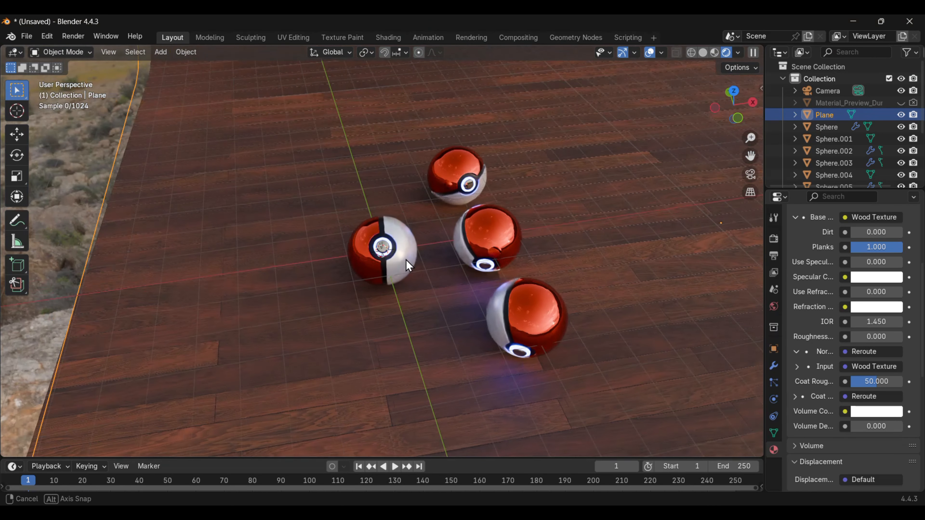
{"action": "key", "text": "KP_0"}
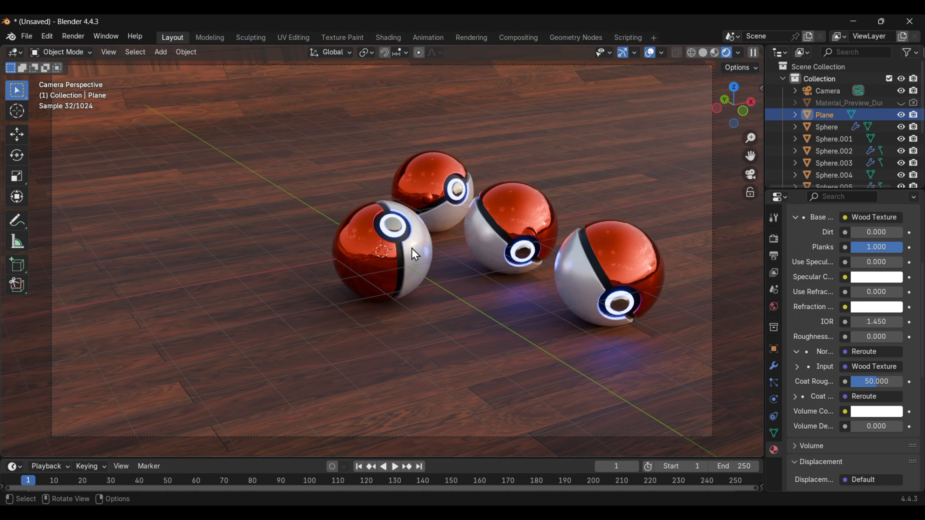
{"action": "middle_click_drag", "start_coordinate": [434, 229], "coordinate": [440, 252]}
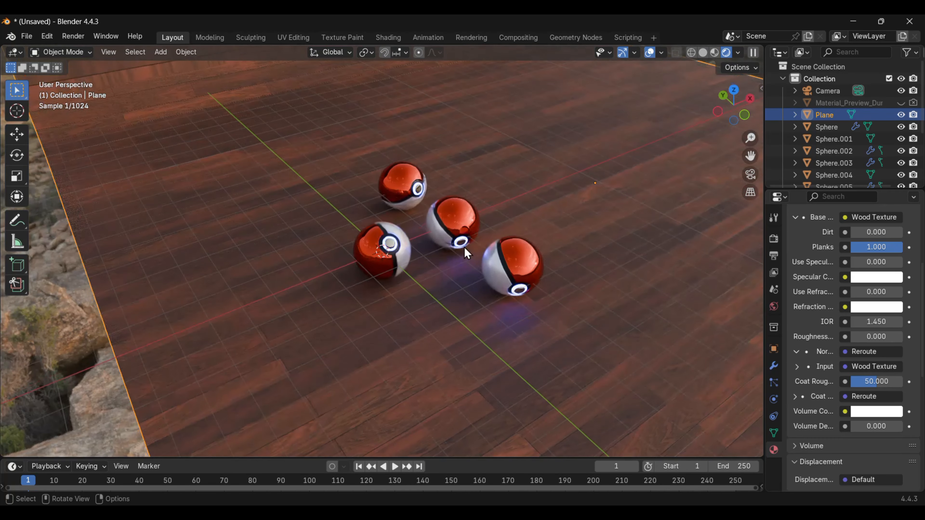
{"action": "scroll", "coordinate": [466, 253], "scroll_direction": "up", "scroll_amount": 3}
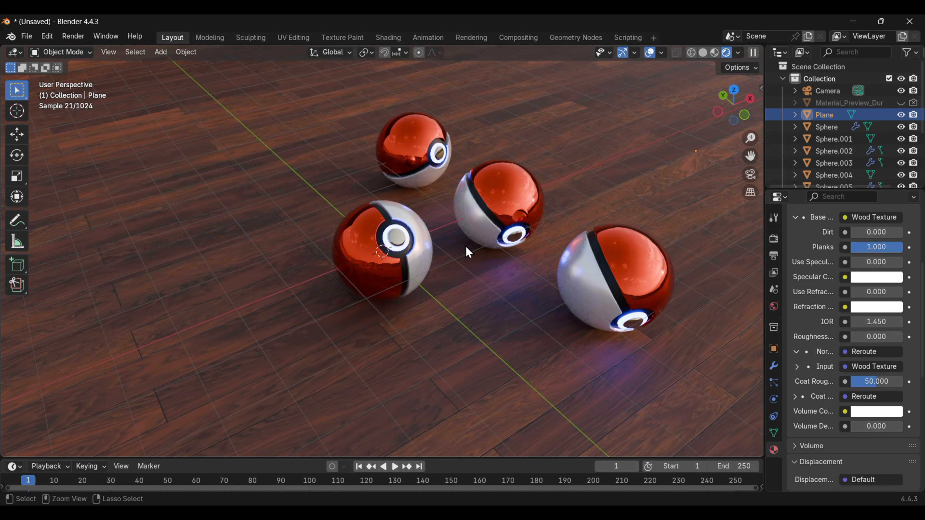
{"action": "left_click", "coordinate": [508, 197]}
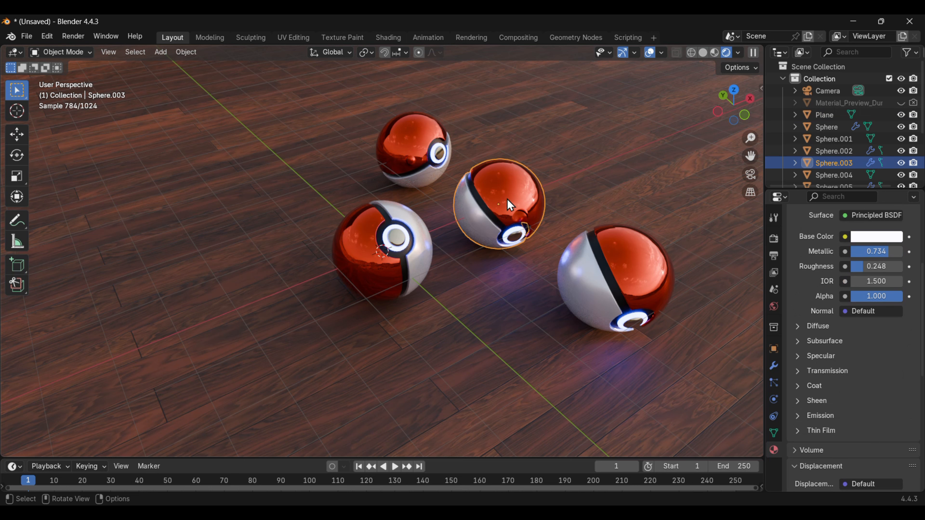
{"action": "key", "text": "g"}
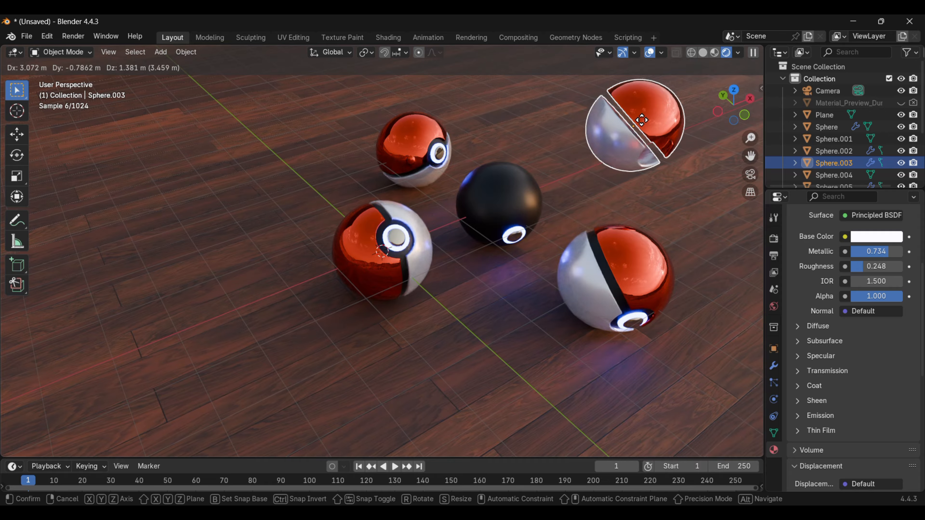
{"action": "right_click", "coordinate": [642, 120]}
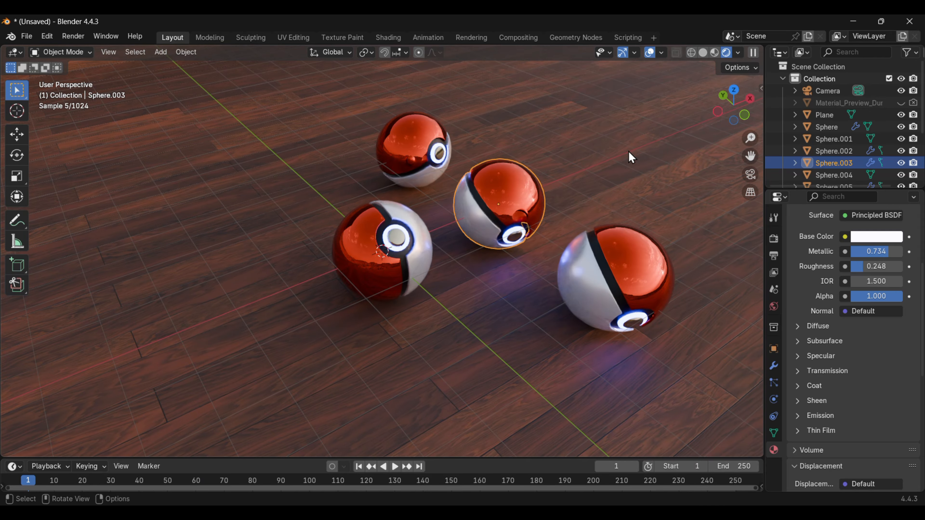
{"action": "scroll", "coordinate": [445, 206], "scroll_direction": "up", "scroll_amount": 2}
{"action": "left_click", "coordinate": [406, 232]}
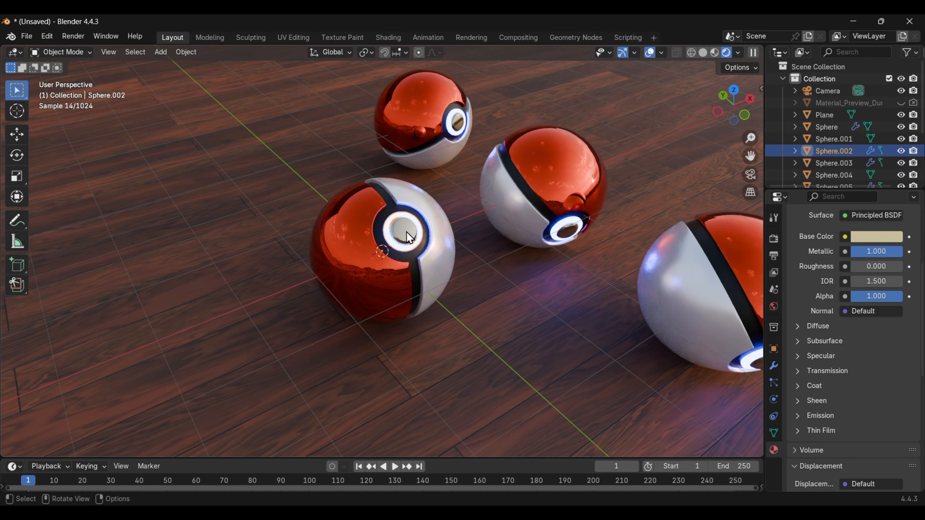
{"action": "key", "text": "g"}
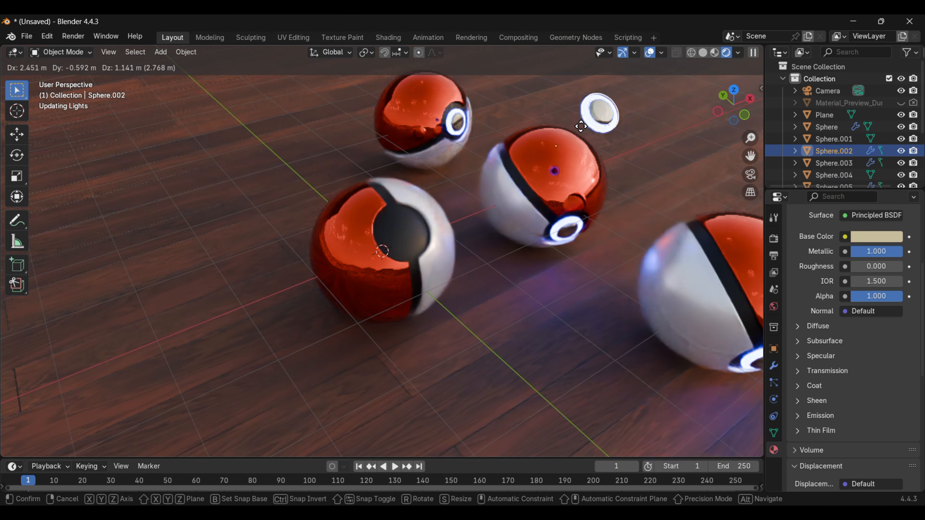
{"action": "right_click", "coordinate": [583, 127]}
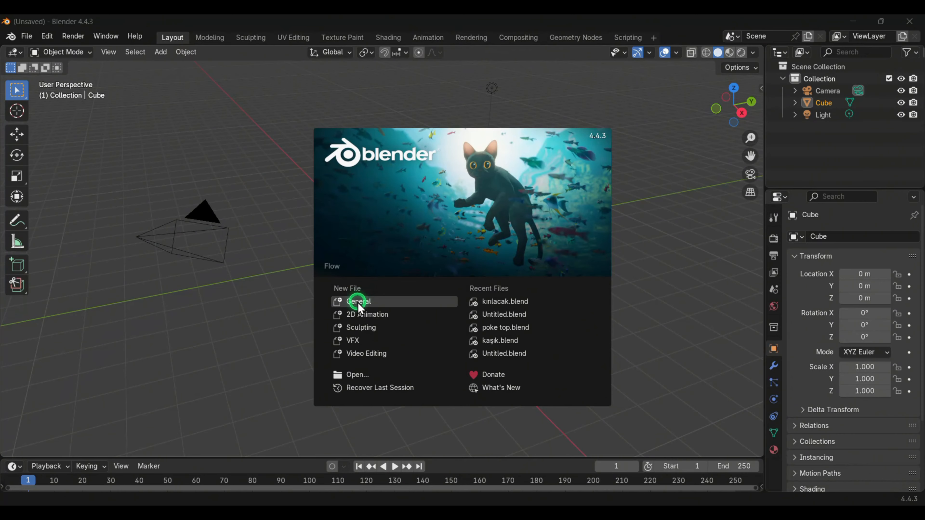
- Start a new General file and delete all of its default objects
{"action": "left_click", "coordinate": [359, 302]}
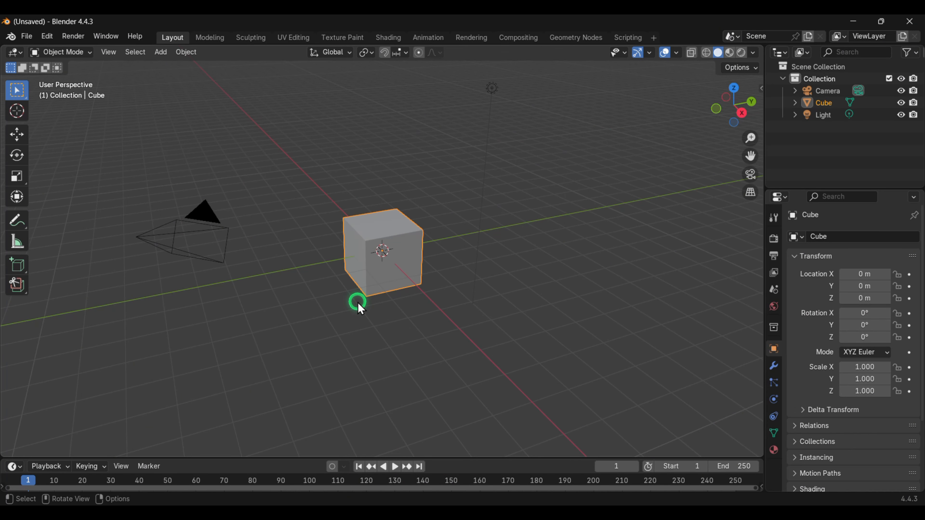
{"action": "key", "text": "a"}
{"action": "key", "text": "x"}
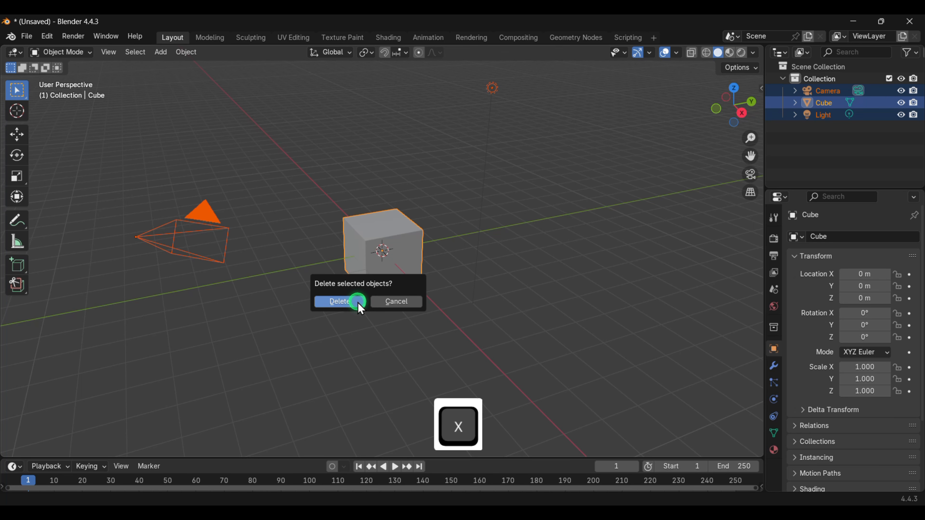
{"action": "left_click", "coordinate": [345, 305]}
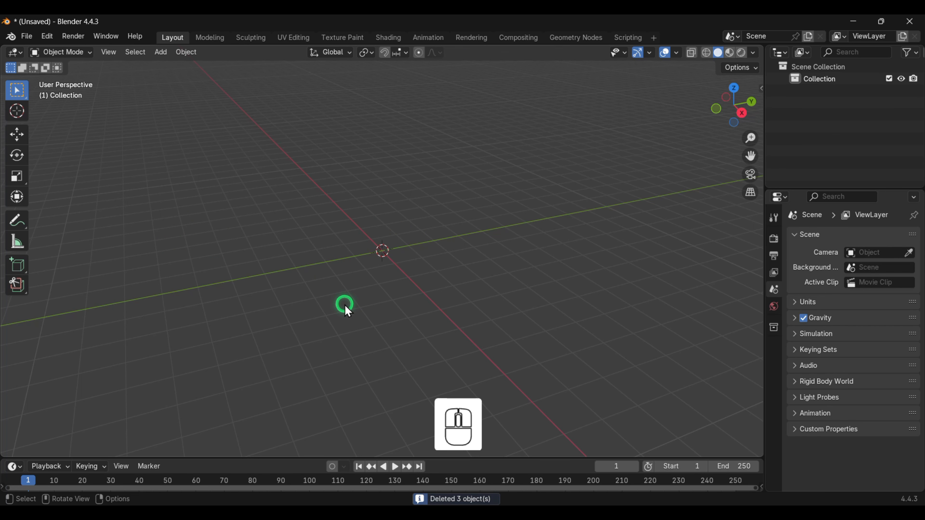
- Add a UV sphere at the scene origin
{"action": "key", "text": "shift+a"}
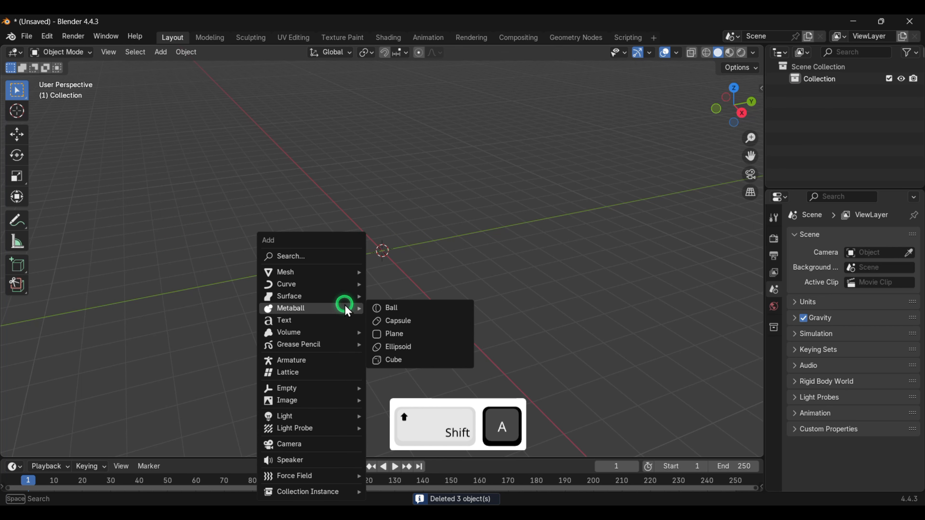
{"action": "mouse_move", "coordinate": [332, 273]}
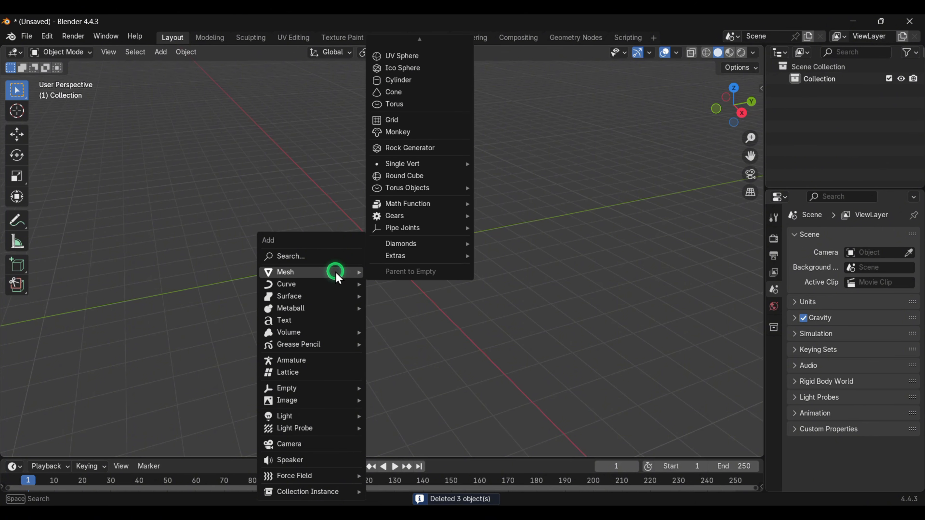
{"action": "left_click", "coordinate": [379, 55]}
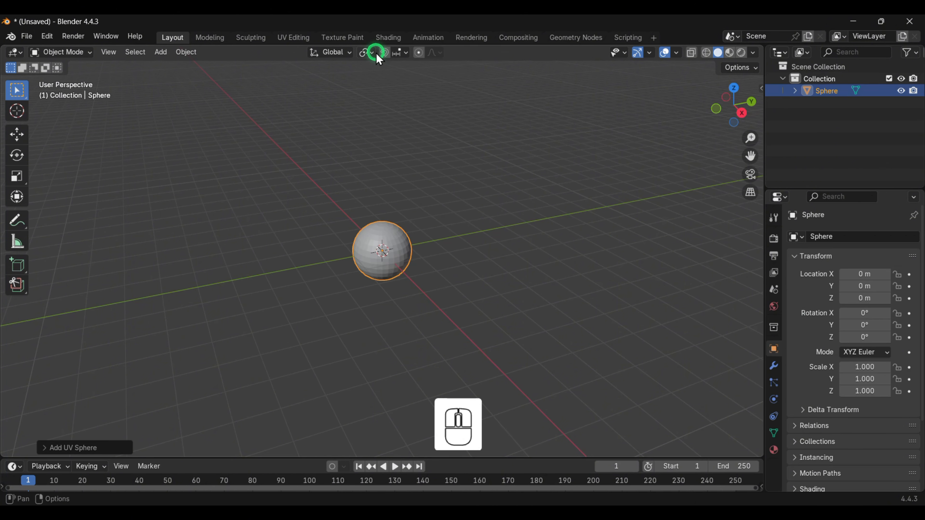
- Rotate the sphere 90° about the X axis
{"action": "scroll", "coordinate": [407, 258], "scroll_direction": "up", "scroll_amount": 4}
{"action": "middle_click_drag", "start_coordinate": [408, 258], "coordinate": [487, 251]}
{"action": "key", "text": "r"}
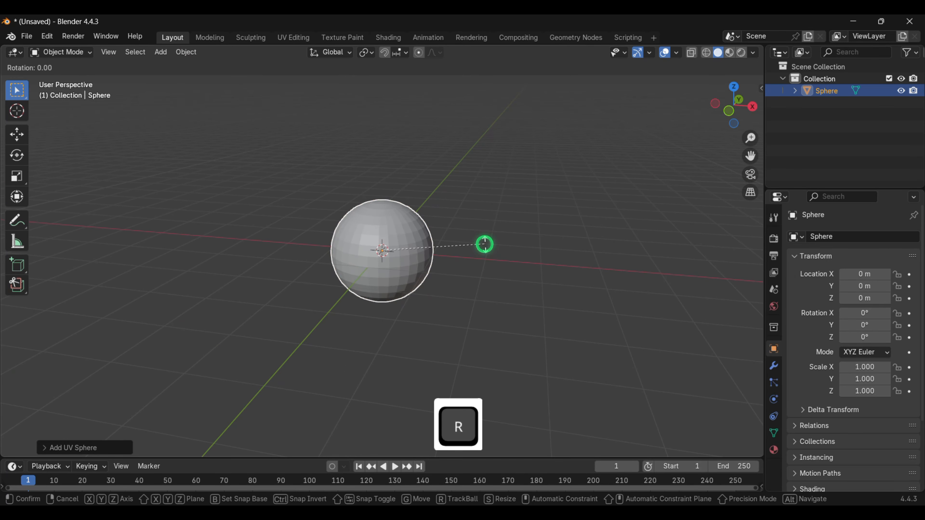
{"action": "type", "text": "x"}
{"action": "type", "text": "90"}
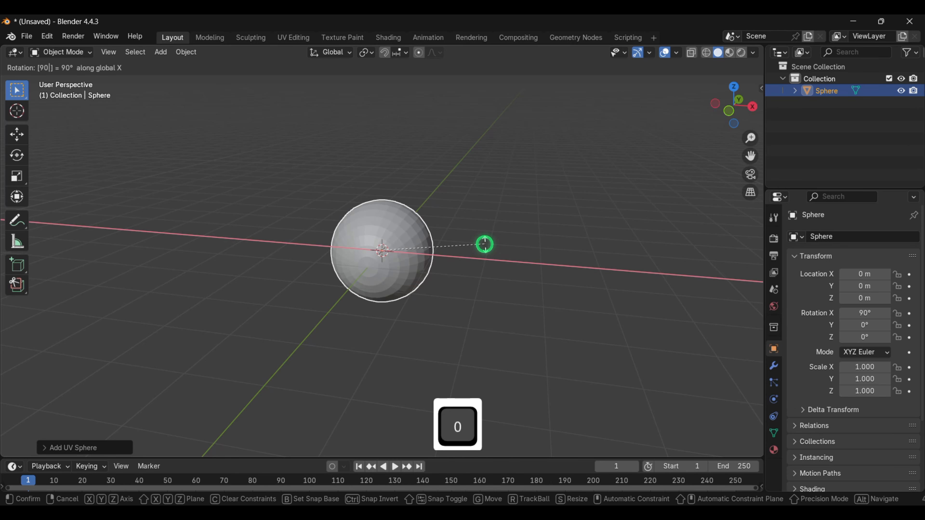
{"action": "key", "text": "Return"}
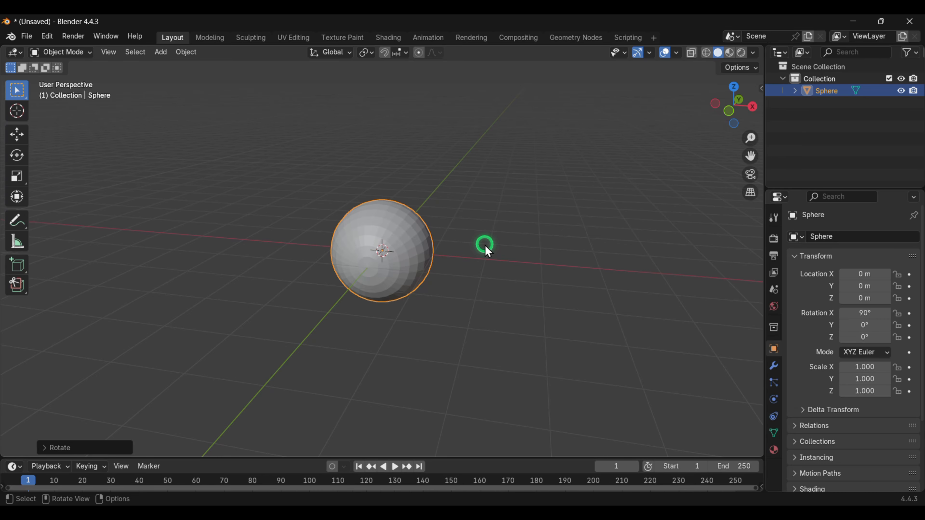
- In front view edit mode, select and delete the faces around the sphere's front pole
{"action": "key", "text": "1"}
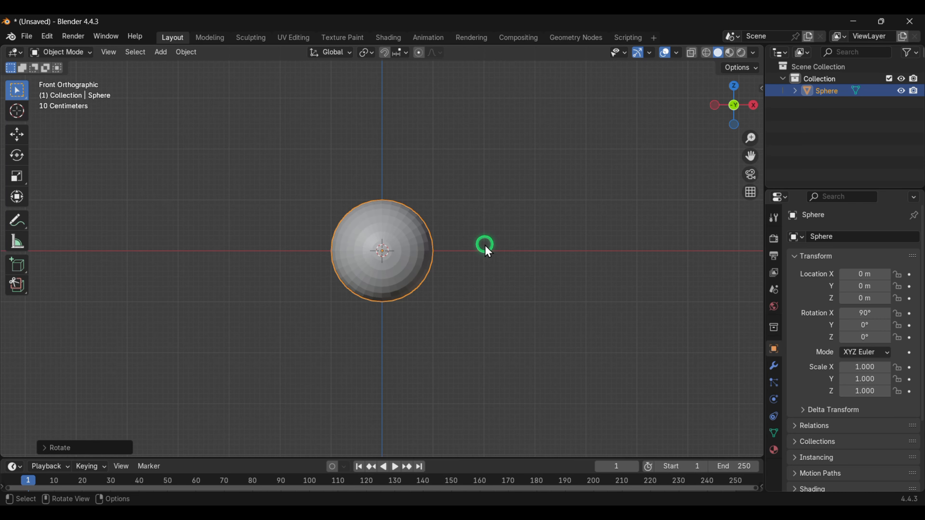
{"action": "key", "text": "Tab"}
{"action": "scroll", "coordinate": [386, 273], "scroll_direction": "up", "scroll_amount": 8}
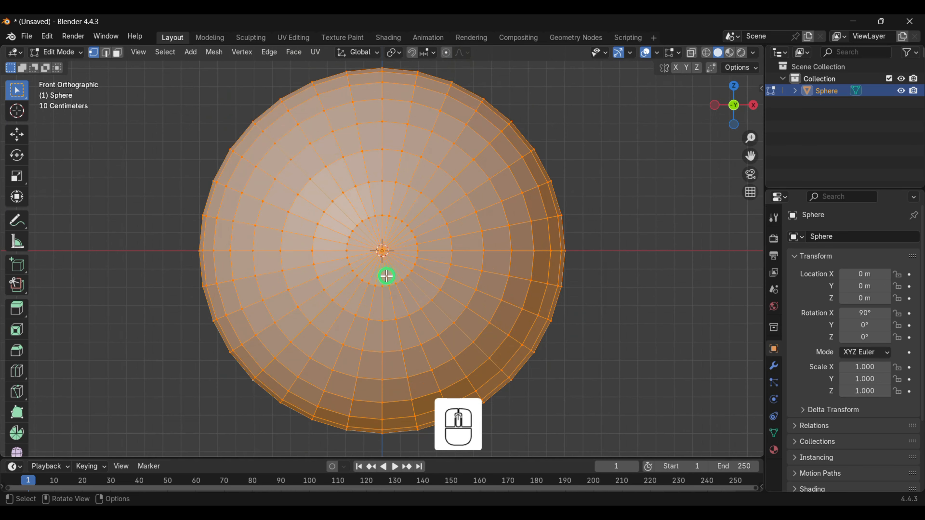
{"action": "left_click_drag", "start_coordinate": [335, 200], "coordinate": [347, 210]}
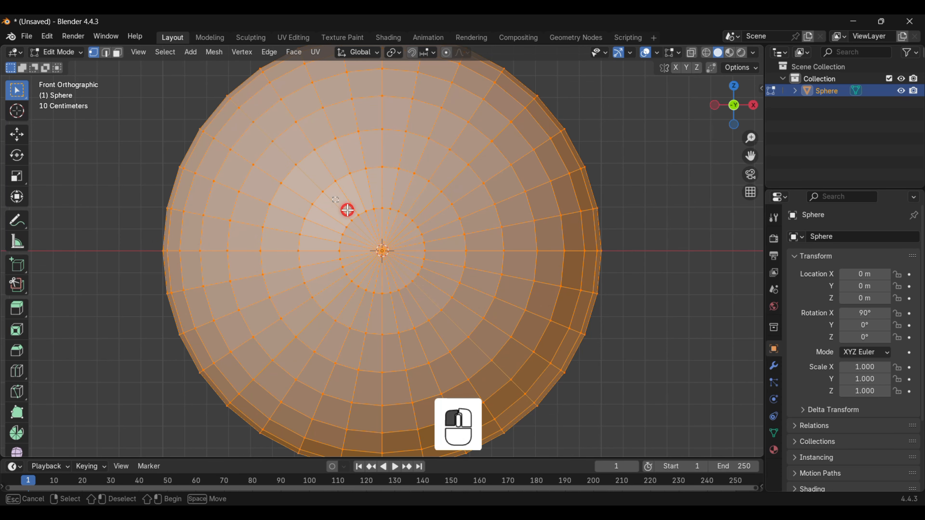
{"action": "left_click_drag", "start_coordinate": [433, 303], "coordinate": [433, 303]}
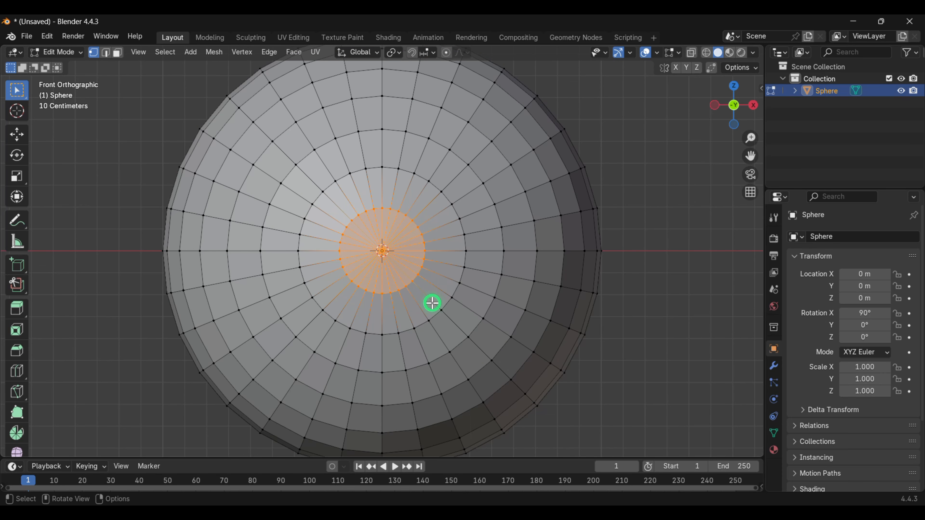
{"action": "key", "text": "x"}
{"action": "left_click", "coordinate": [413, 301]}
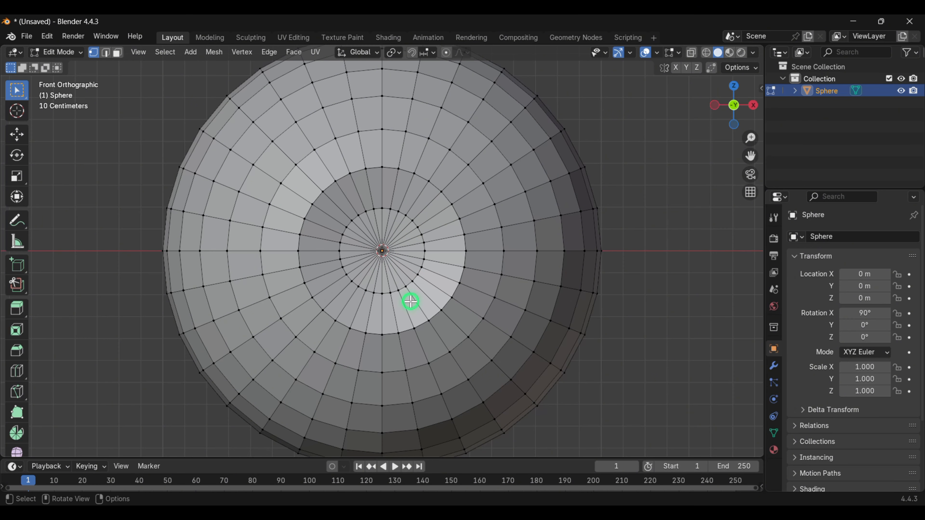
- Knife-cut through the sphere horizontally along X, from the opening's edge out past the sphere's right side
{"action": "scroll", "coordinate": [411, 302], "scroll_direction": "down", "scroll_amount": 1}
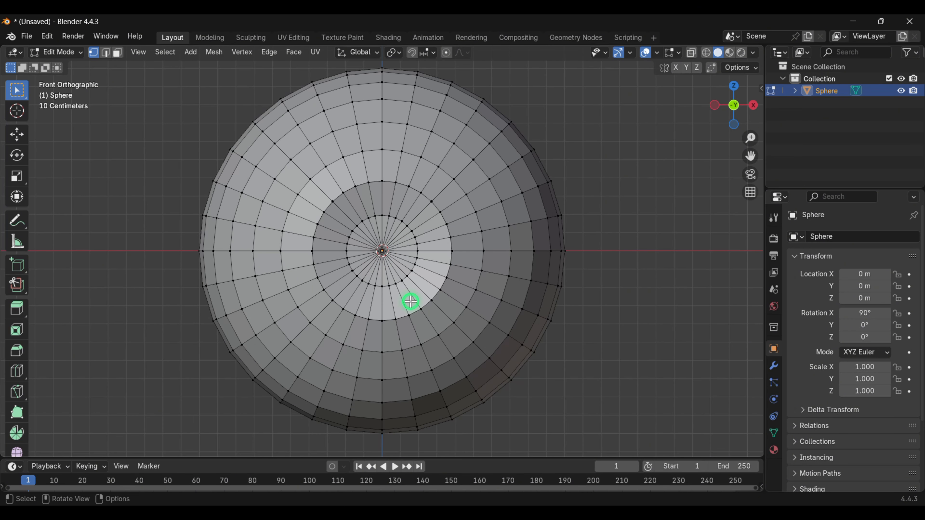
{"action": "key", "text": "k"}
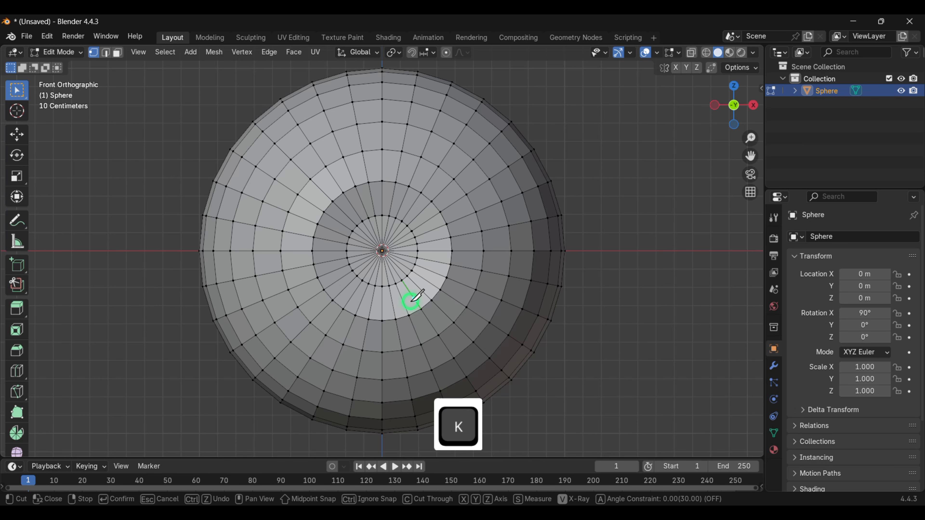
{"action": "key", "text": "c"}
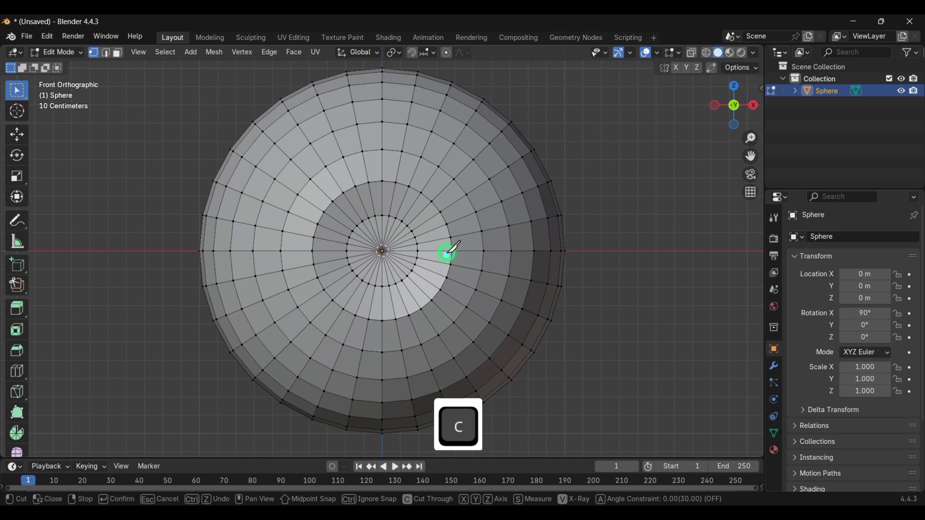
{"action": "left_click", "coordinate": [418, 244]}
{"action": "left_click", "coordinate": [452, 238]}
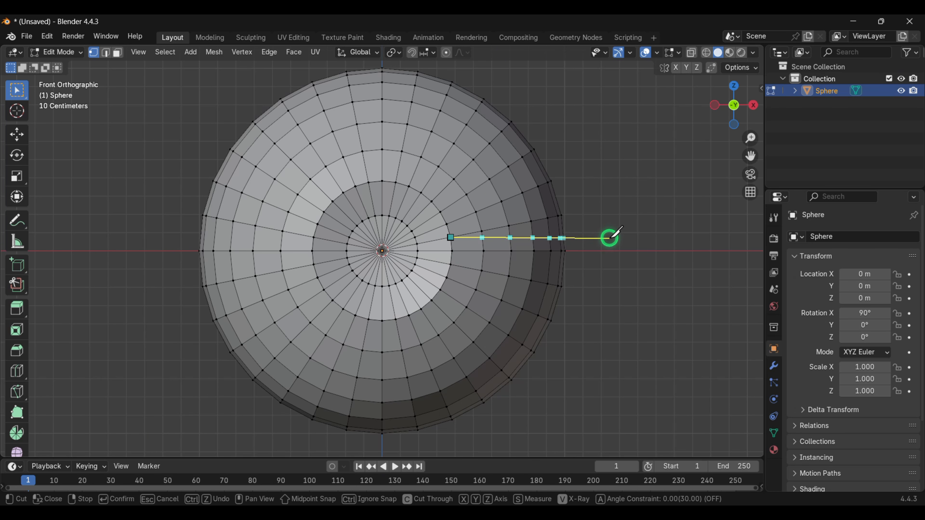
{"action": "key", "text": "x"}
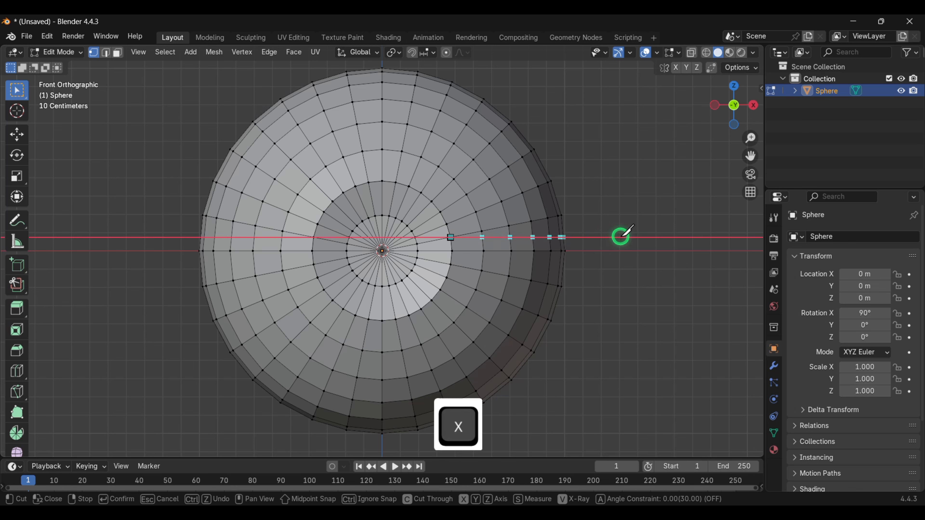
{"action": "left_click", "coordinate": [619, 236]}
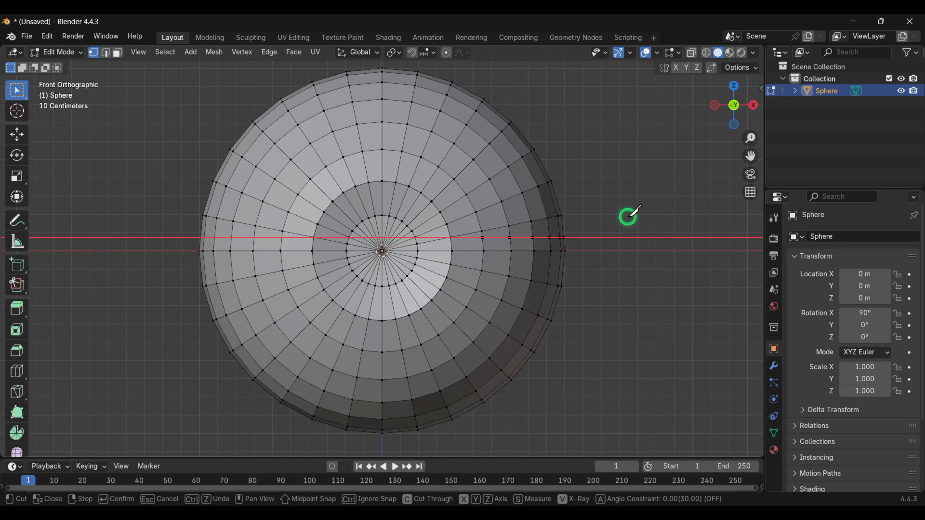
{"action": "key", "text": "Return"}
{"action": "left_click", "coordinate": [625, 224]}
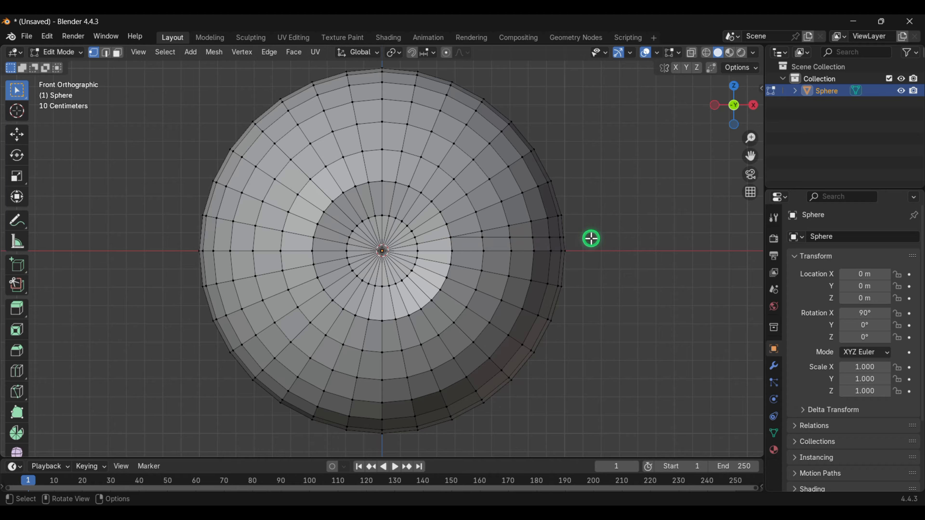
{"action": "key", "text": "k"}
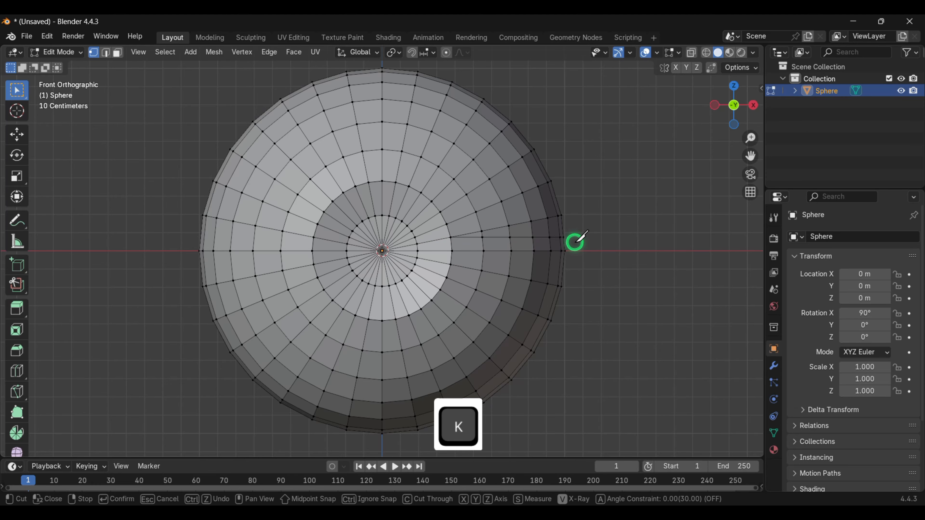
{"action": "key", "text": "c"}
{"action": "left_click", "coordinate": [450, 265]}
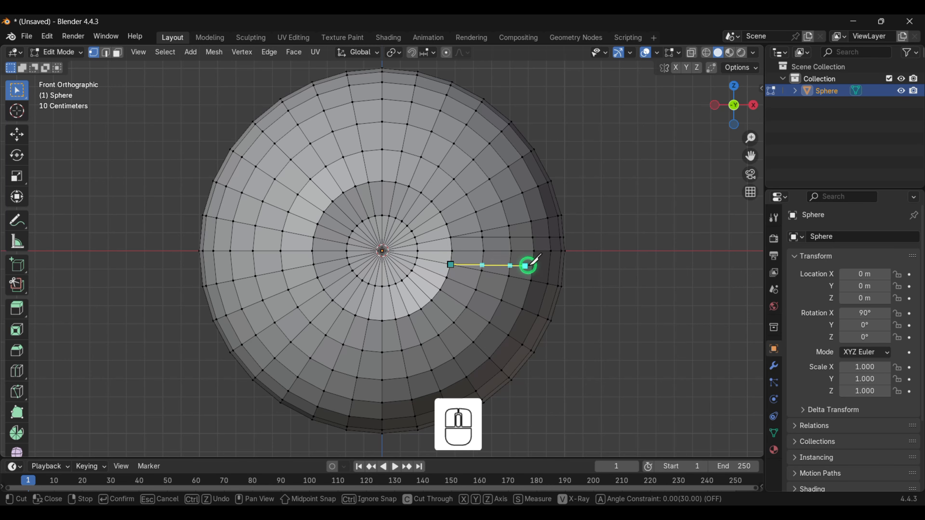
{"action": "left_click", "coordinate": [633, 269]}
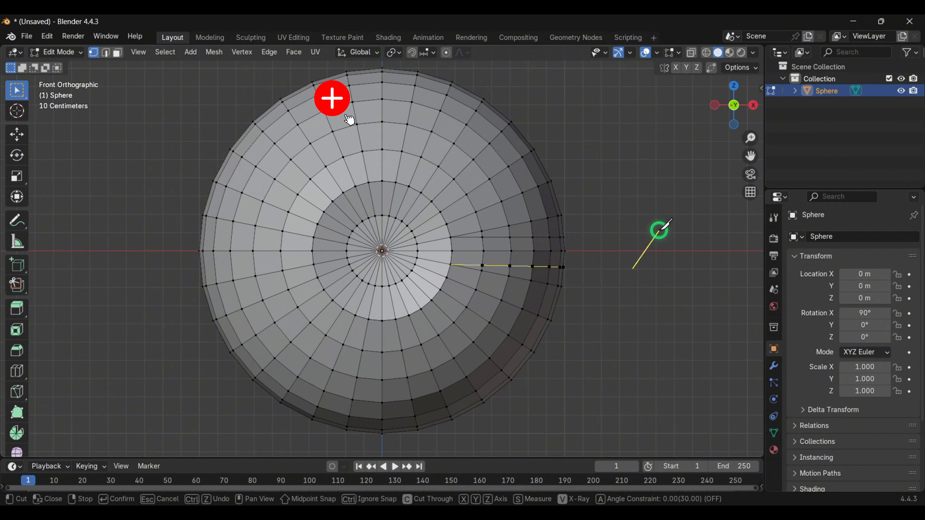
{"action": "key", "text": "Escape"}
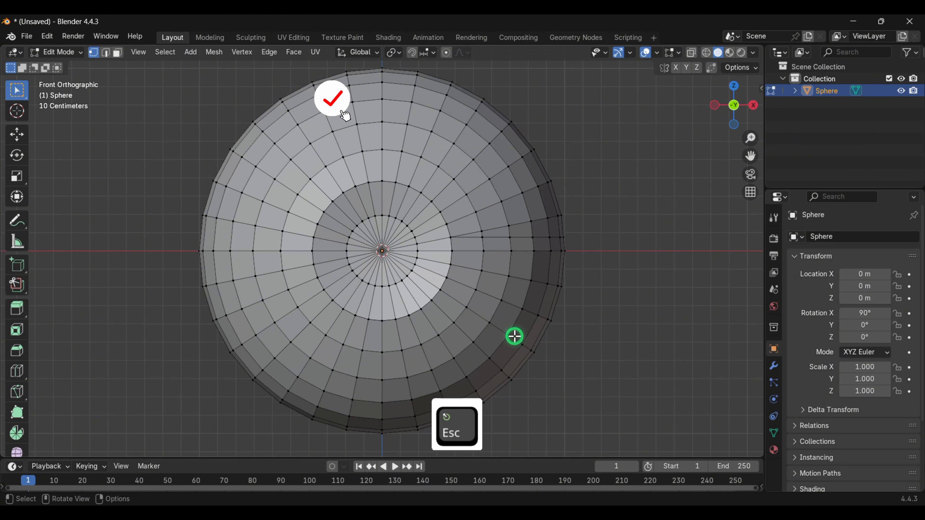
- Knife-cut along X slightly below the sphere's centre, from the opening's edge out past the sphere's right side
{"action": "key", "text": "k"}
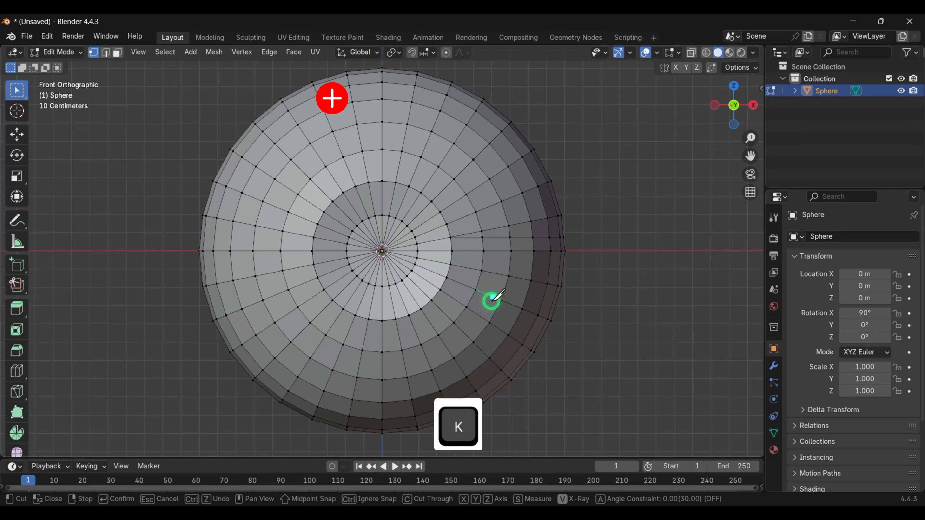
{"action": "left_click", "coordinate": [450, 264]}
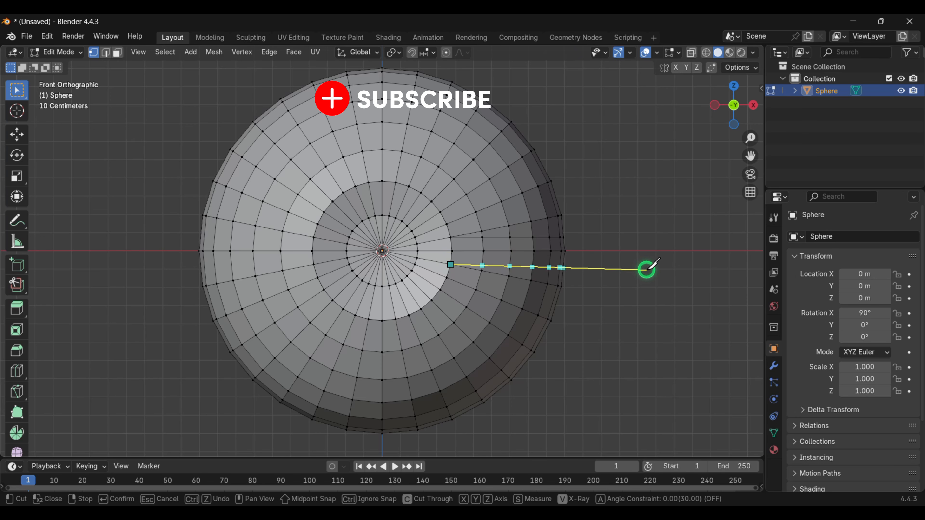
{"action": "key", "text": "x"}
{"action": "middle_click", "coordinate": [655, 265]}
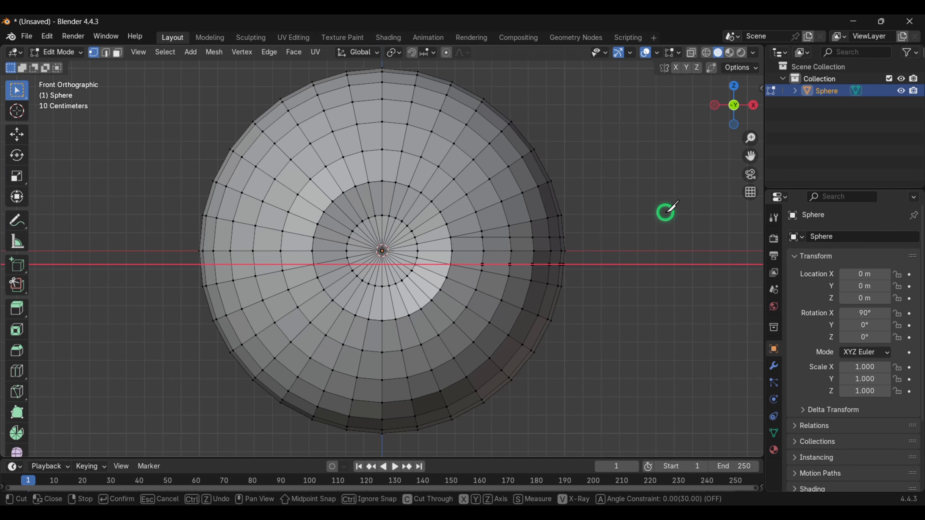
{"action": "key", "text": "Return"}
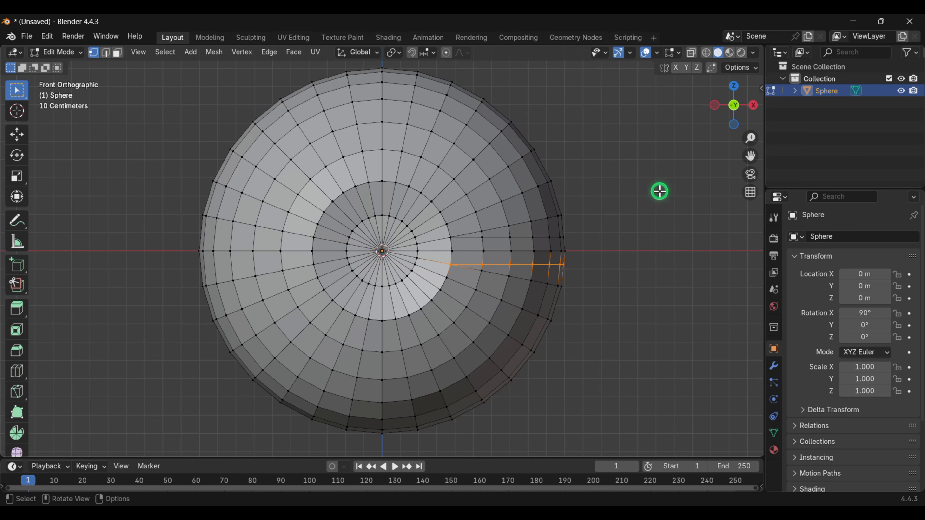
- Knife-cut through the sphere along X slightly above the centre, from the opening's edge out past the left side
{"action": "left_click", "coordinate": [358, 194]}
{"action": "key", "text": "k"}
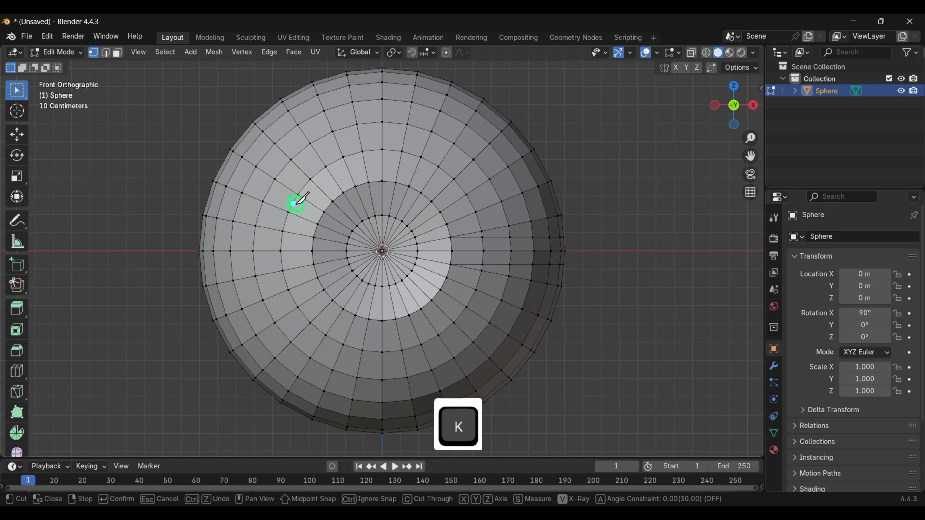
{"action": "key", "text": "c"}
{"action": "left_click", "coordinate": [313, 238]}
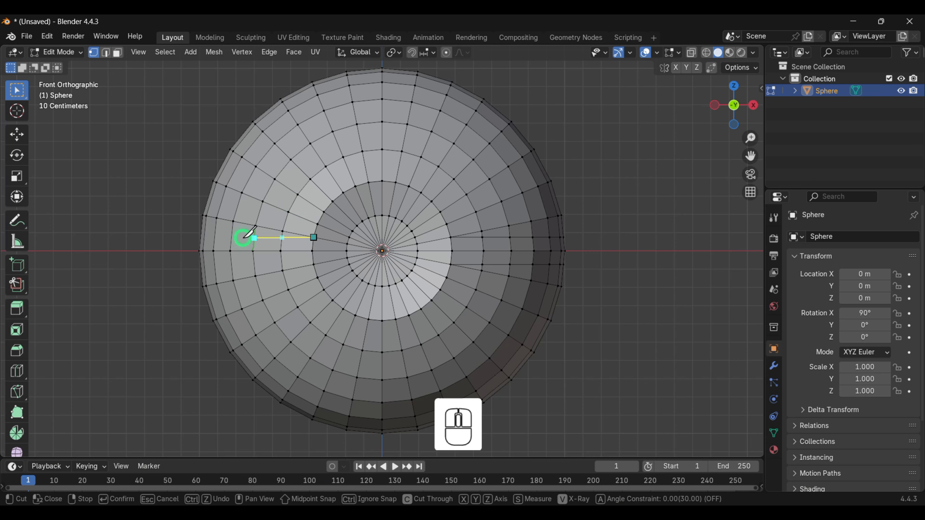
{"action": "key", "text": "x"}
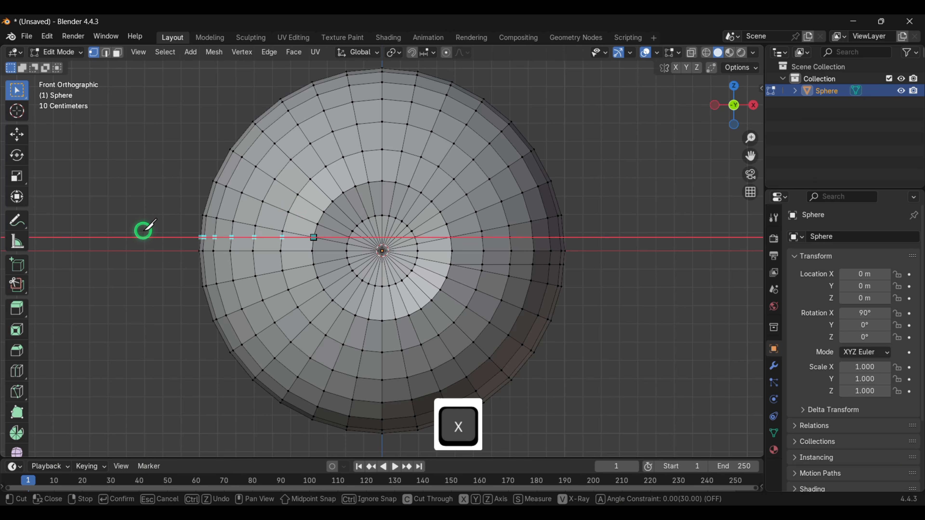
{"action": "left_click", "coordinate": [143, 232]}
{"action": "key", "text": "Return"}
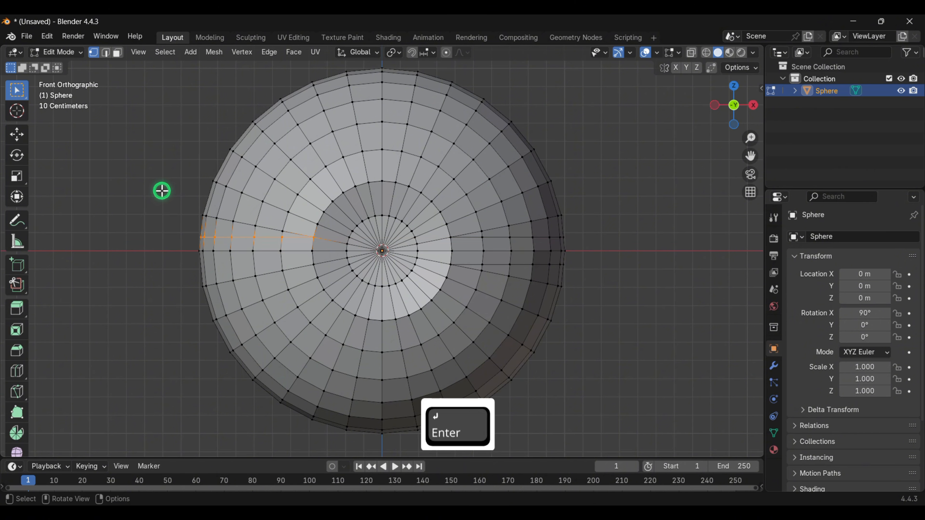
- Knife-cut through the sphere along X slightly below the centre, from the opening's edge out past the left side
{"action": "left_click", "coordinate": [146, 206]}
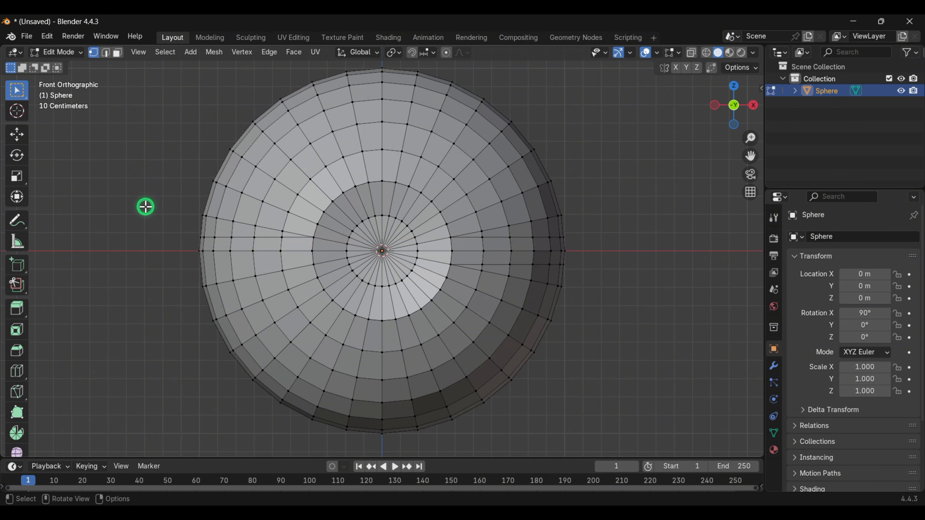
{"action": "key", "text": "k"}
{"action": "key", "text": "c"}
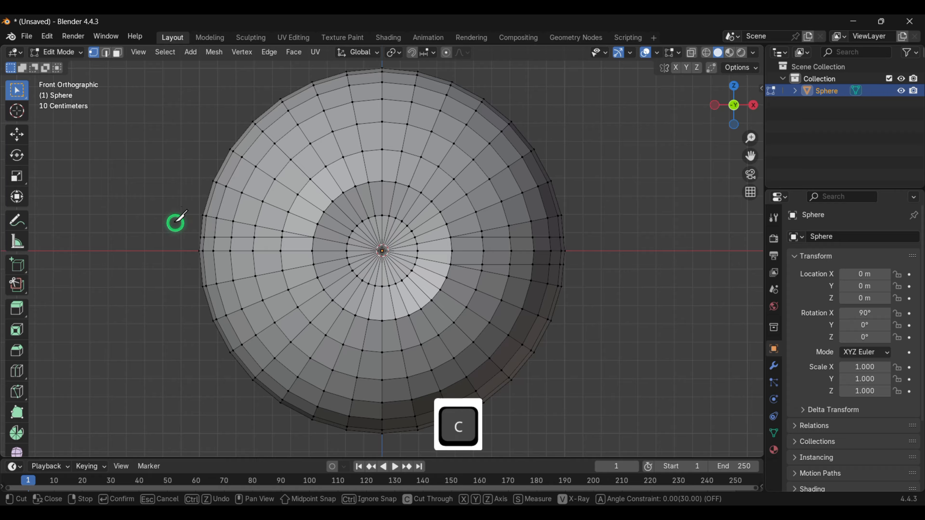
{"action": "left_click", "coordinate": [313, 265]}
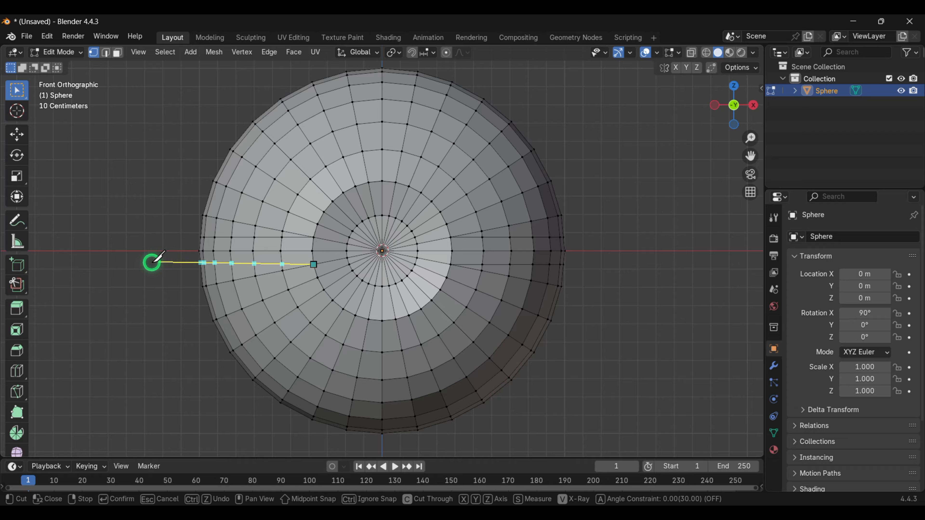
{"action": "key", "text": "x"}
{"action": "left_click", "coordinate": [128, 268]}
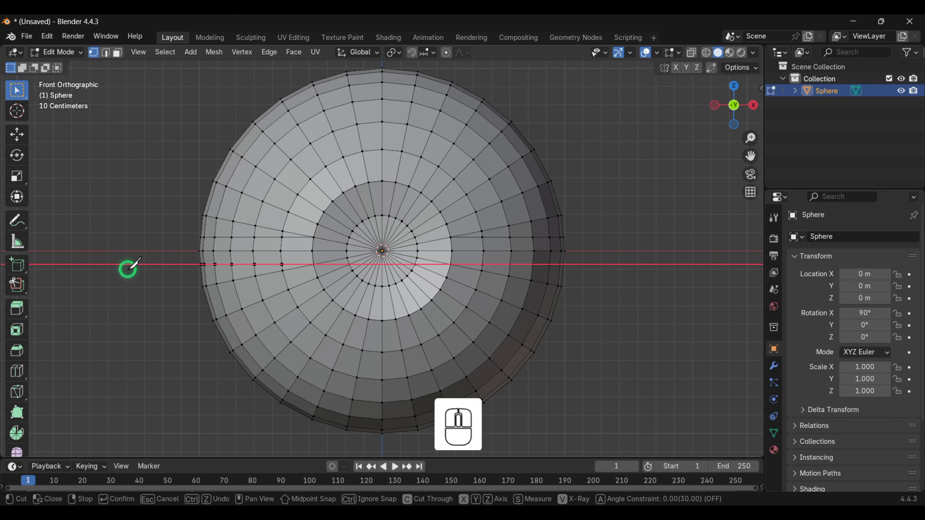
{"action": "key", "text": "Return"}
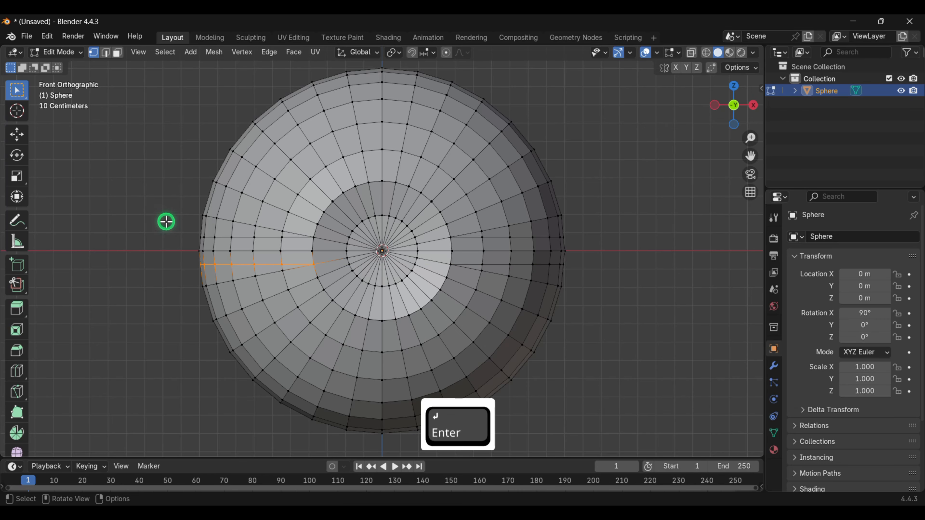
- In back view, connect the left-side band cut vertices to the inner ring vertices, above and below the centre
{"action": "middle_click_drag", "start_coordinate": [186, 224], "coordinate": [467, 231]}
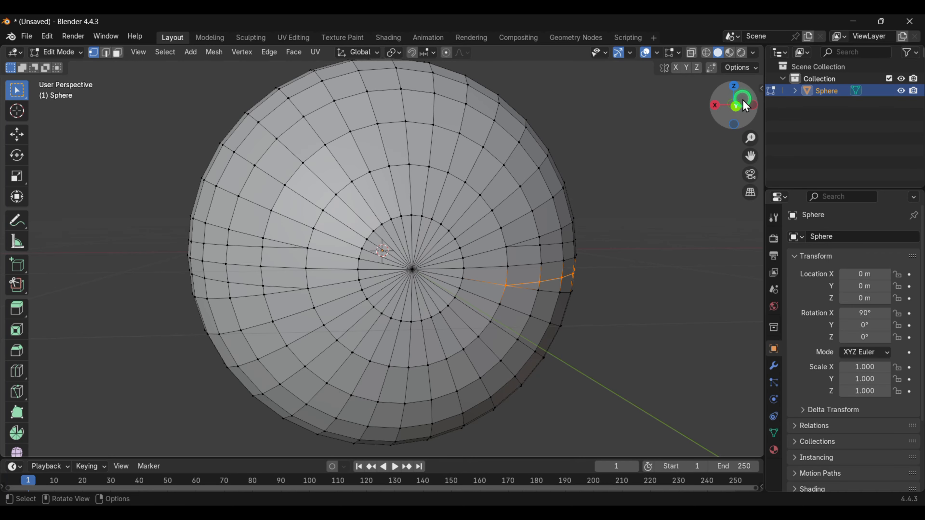
{"action": "left_click", "coordinate": [736, 106]}
{"action": "scroll", "coordinate": [392, 242], "scroll_direction": "up", "scroll_amount": 2}
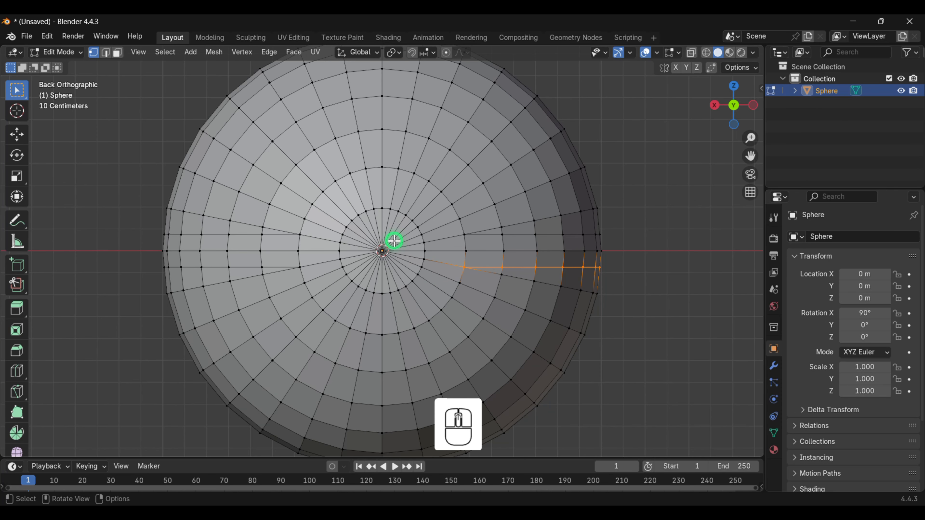
{"action": "left_click", "coordinate": [594, 179]}
{"action": "scroll", "coordinate": [324, 239], "scroll_direction": "up", "scroll_amount": 2}
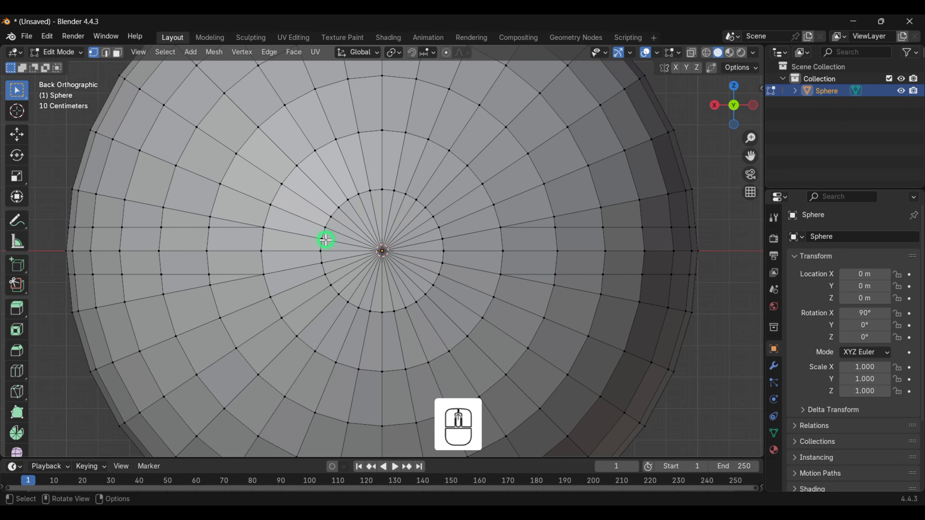
{"action": "left_click", "coordinate": [265, 228]}
{"action": "left_click", "coordinate": [325, 228], "text": "shift"}
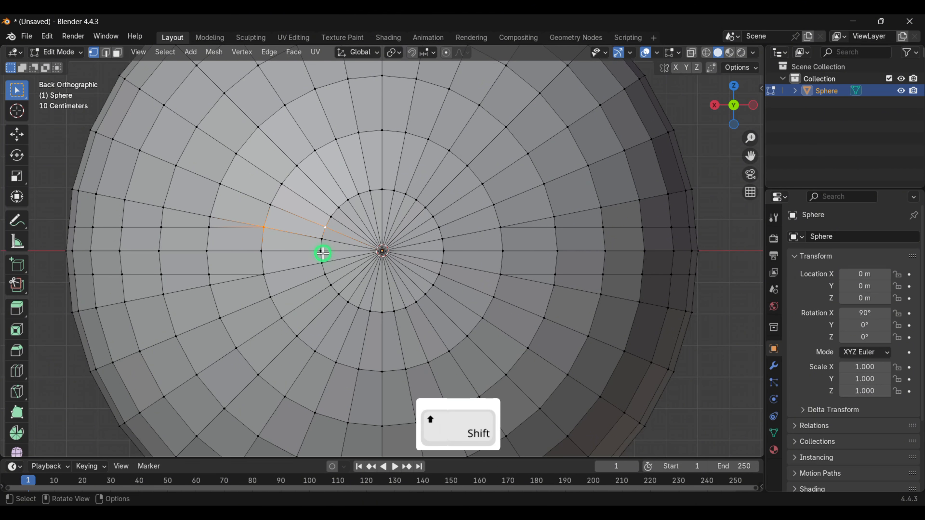
{"action": "key", "text": "j"}
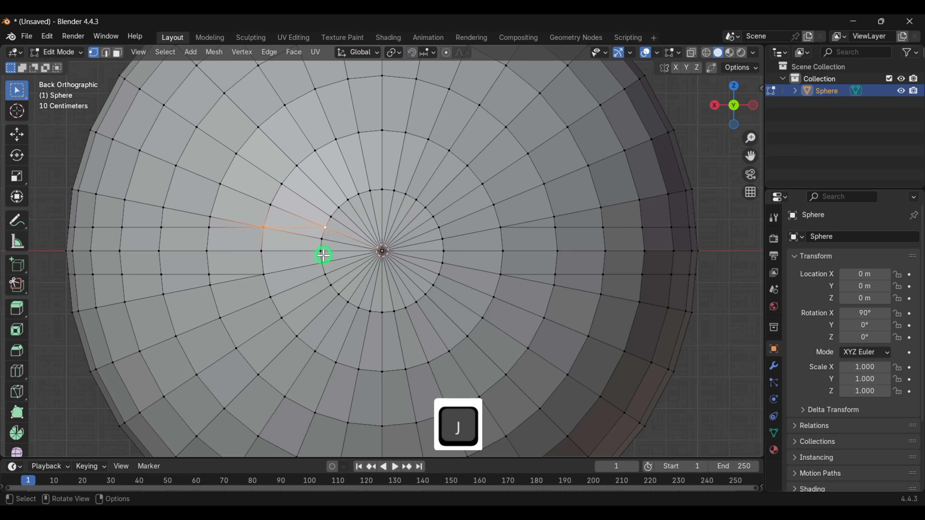
{"action": "left_click", "coordinate": [264, 273]}
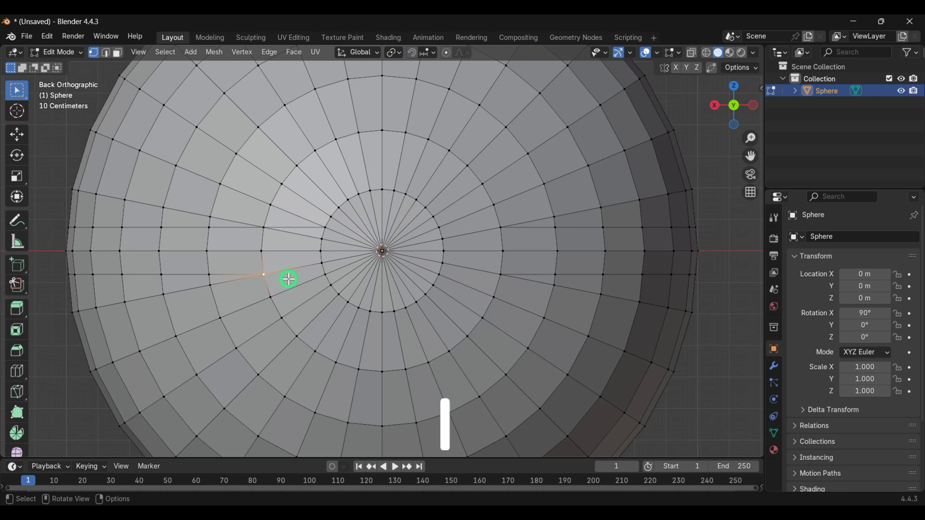
{"action": "left_click", "coordinate": [324, 275], "text": "shift"}
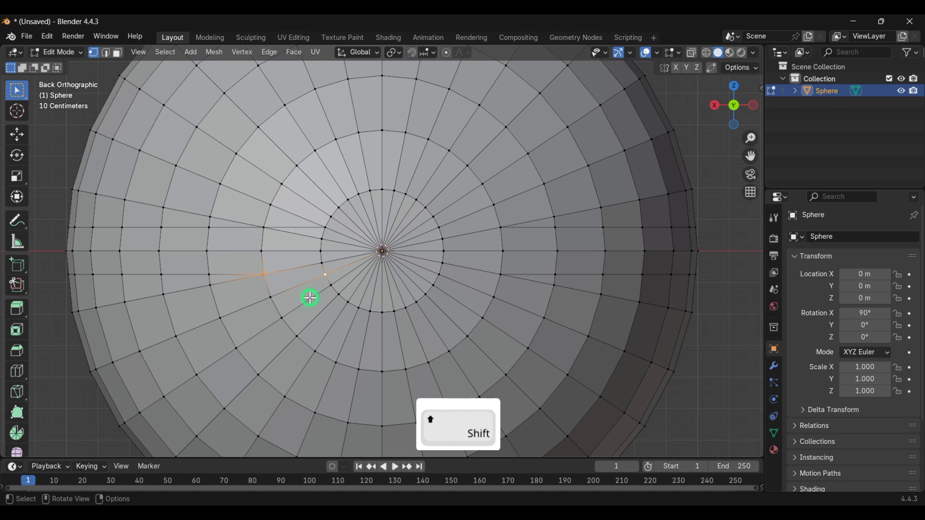
{"action": "key", "text": "j"}
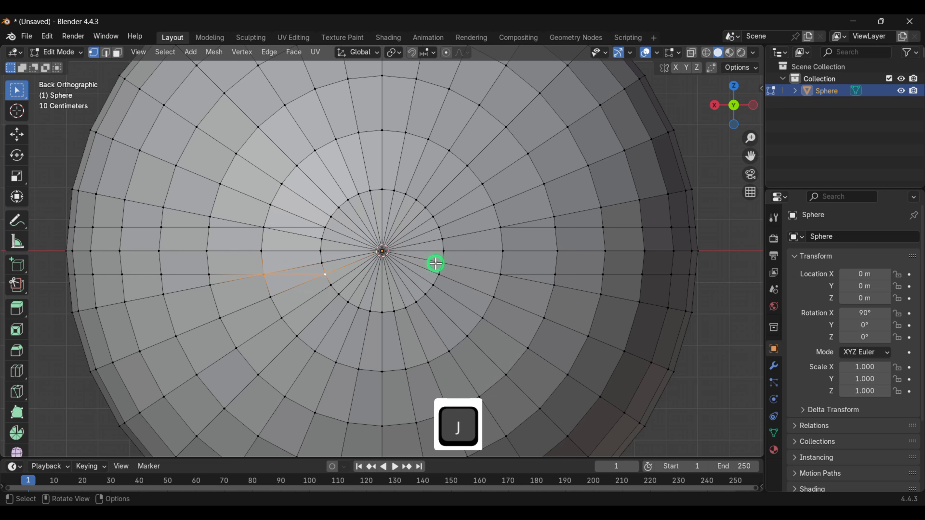
- Connect the right-side band cut vertices to the inner ring vertices, above and below the centre
{"action": "left_click", "coordinate": [502, 228]}
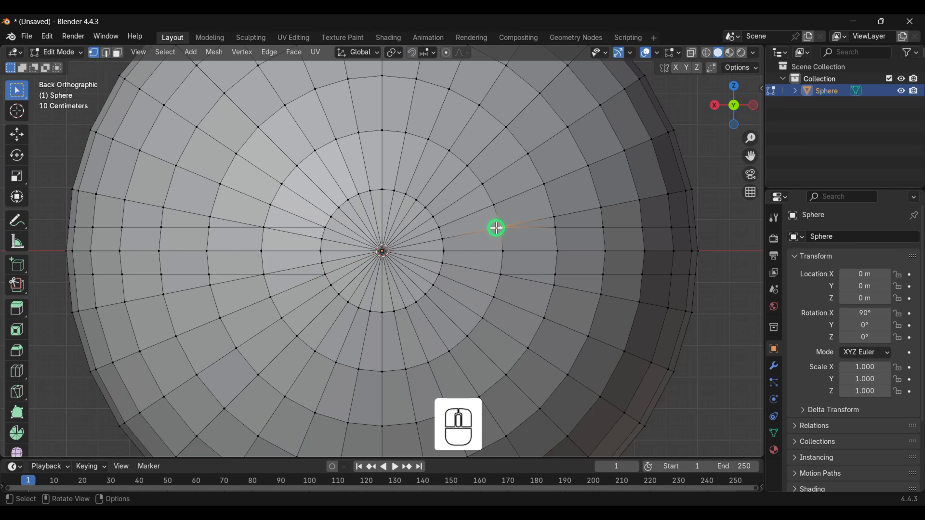
{"action": "left_click", "coordinate": [439, 227], "text": "shift"}
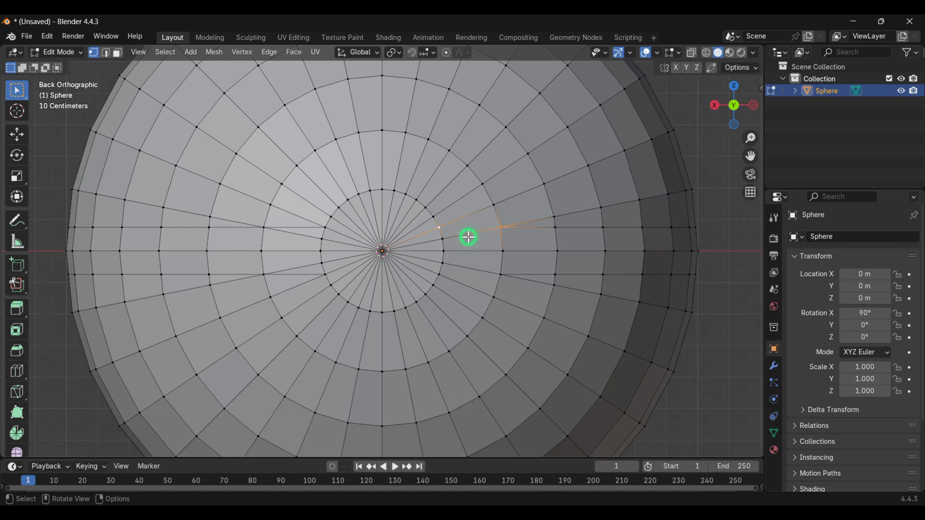
{"action": "key", "text": "j"}
{"action": "left_click", "coordinate": [502, 275]}
{"action": "left_click", "coordinate": [439, 274], "text": "shift"}
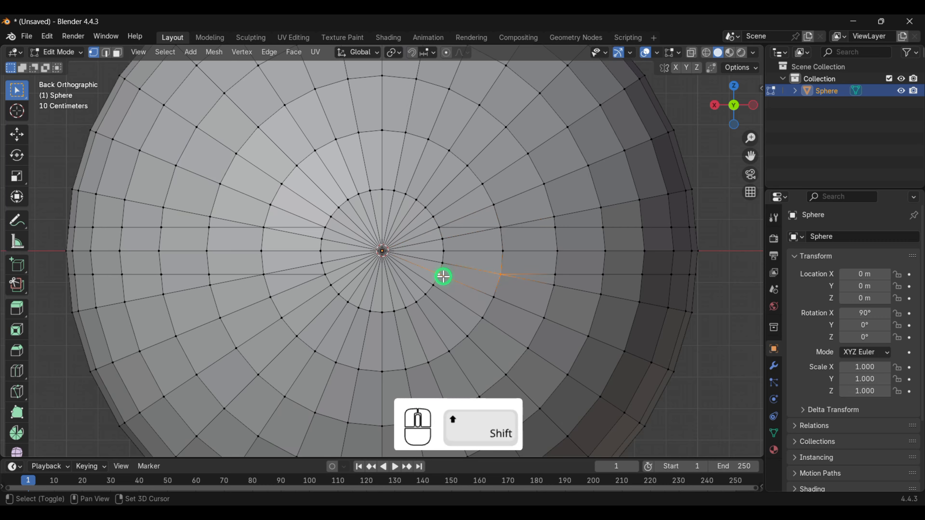
{"action": "key", "text": "j"}
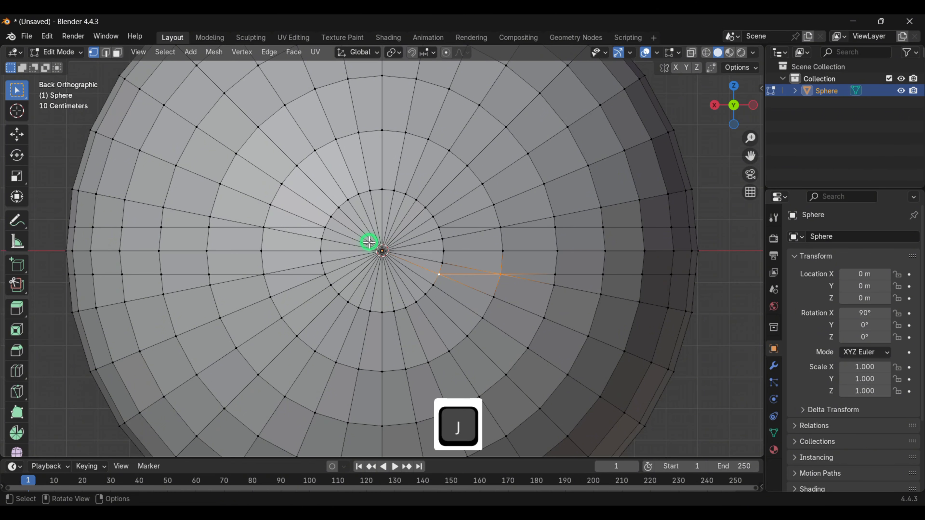
- Dissolve the back pole vertex, then connect the two upper band vertices across the resulting central face
{"action": "left_click", "coordinate": [399, 262]}
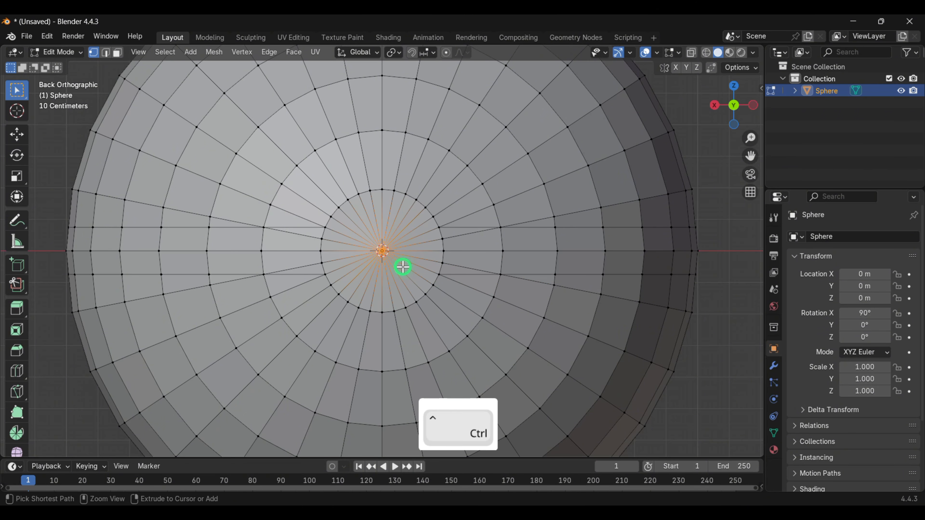
{"action": "key", "text": "ctrl+x"}
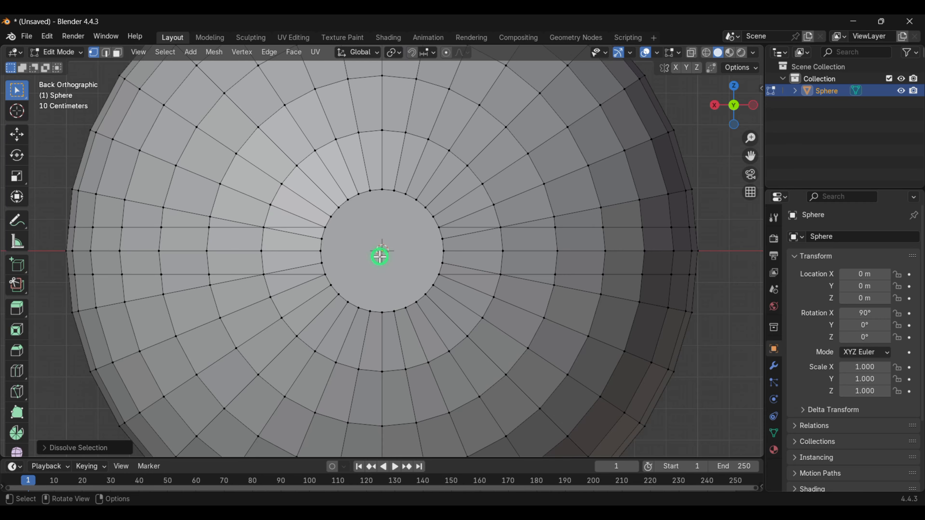
{"action": "left_click", "coordinate": [326, 227]}
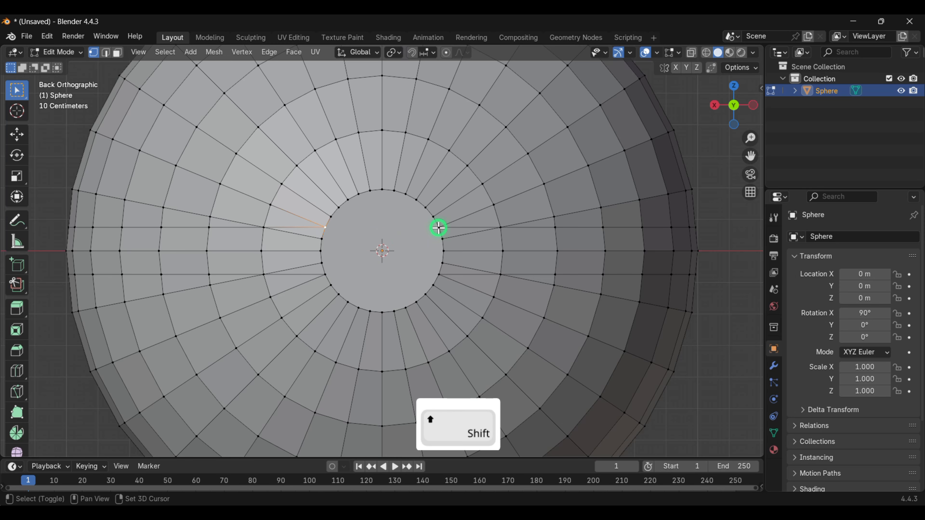
{"action": "left_click", "coordinate": [439, 227], "text": "shift"}
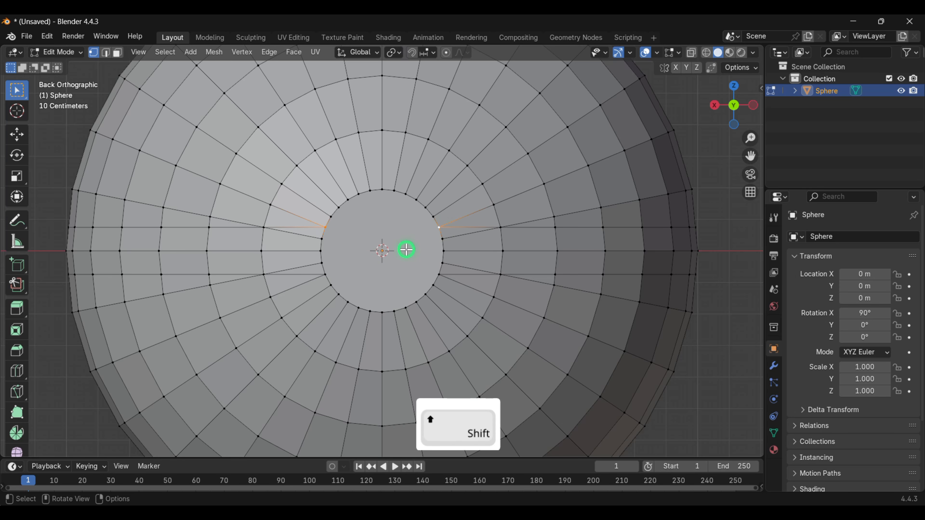
{"action": "key", "text": "j"}
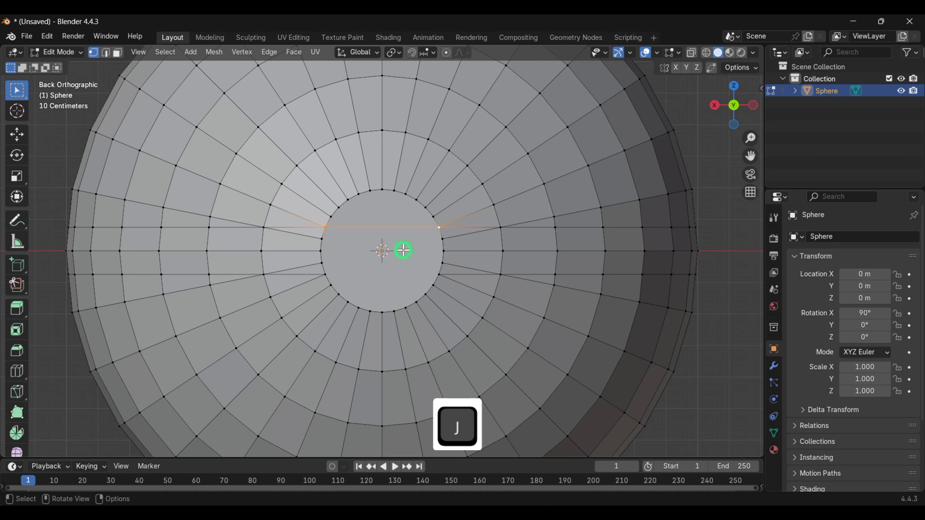
- Connect the two lower band vertices across the central face with a new edge
{"action": "left_click", "coordinate": [326, 274]}
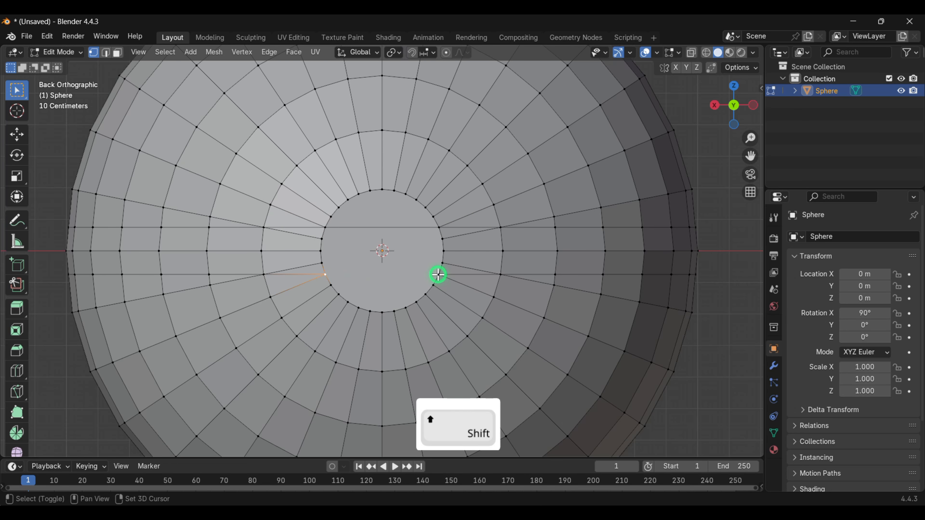
{"action": "left_click", "coordinate": [438, 274], "text": "shift"}
{"action": "key", "text": "j"}
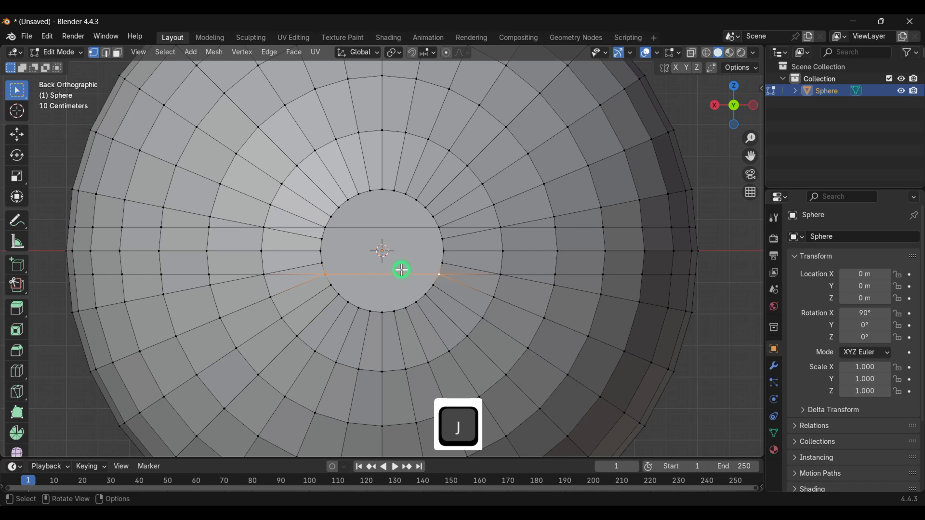
- Return to front view and switch the viewport shading to Wireframe
{"action": "key", "text": "KP_1"}
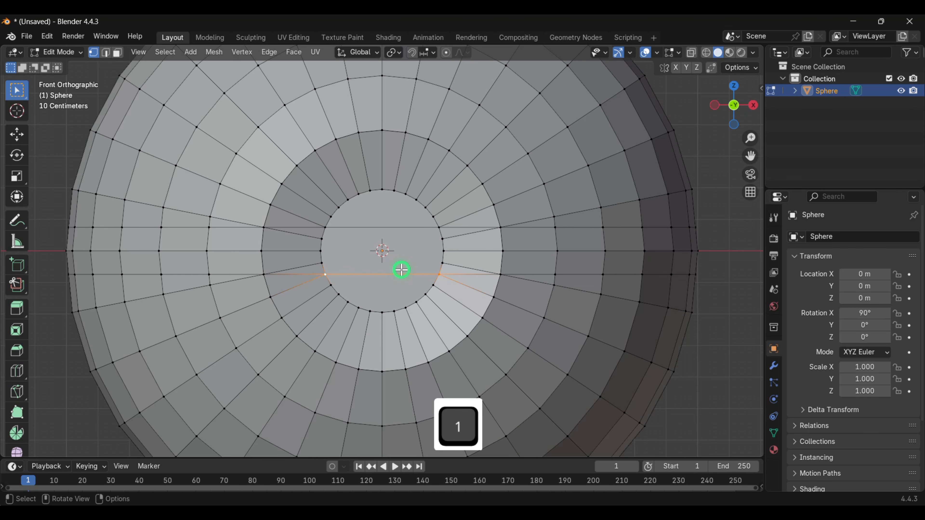
{"action": "scroll", "coordinate": [402, 270], "scroll_direction": "down", "scroll_amount": 1}
{"action": "key", "text": "z"}
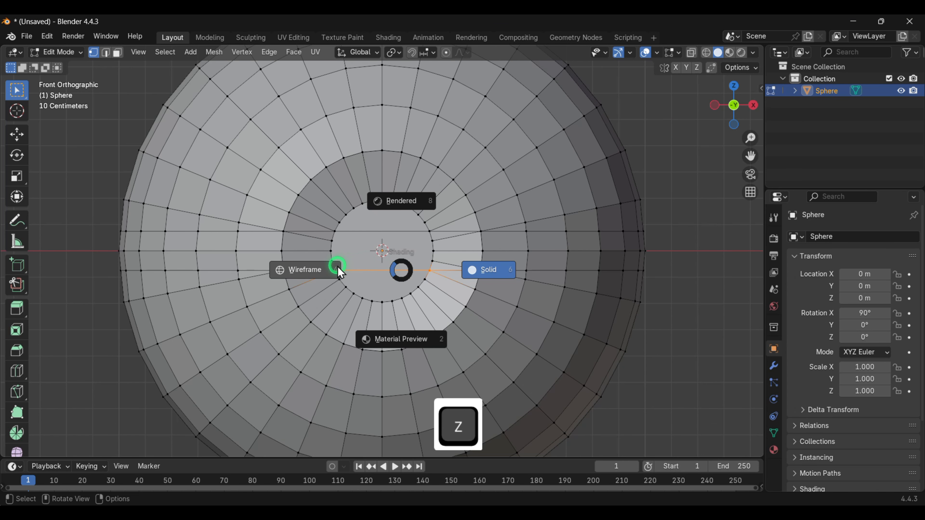
{"action": "left_click", "coordinate": [338, 268]}
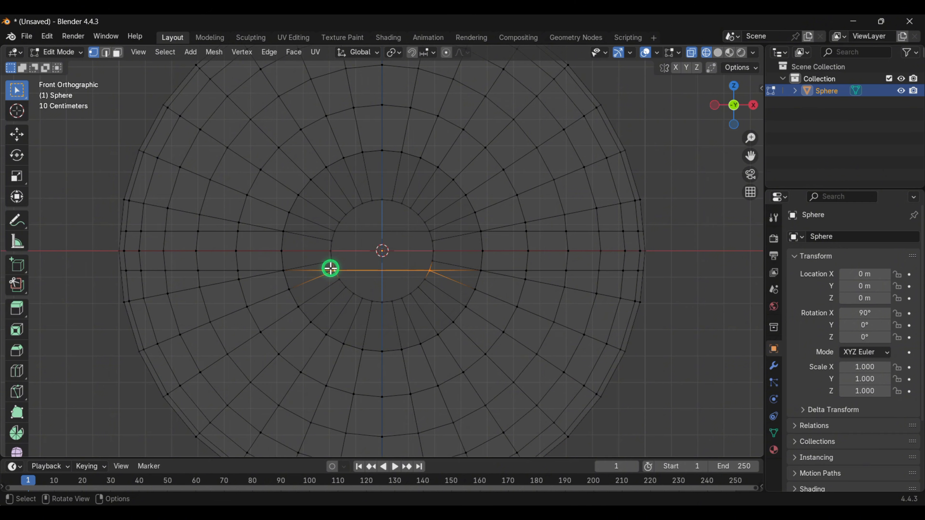
- Select all faces of the horizontal band around the sphere, including the front opening area, and delete them
{"action": "key", "text": "3"}
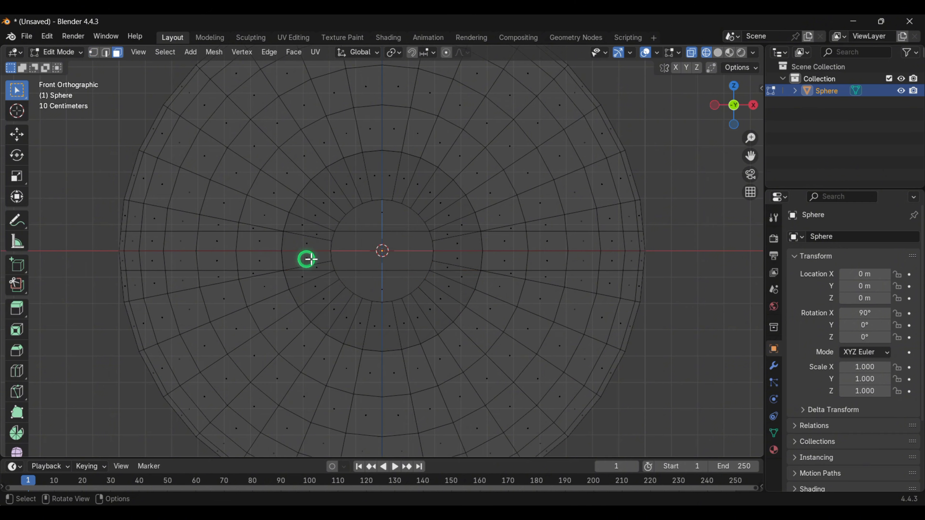
{"action": "left_click_drag", "start_coordinate": [115, 232], "coordinate": [658, 273]}
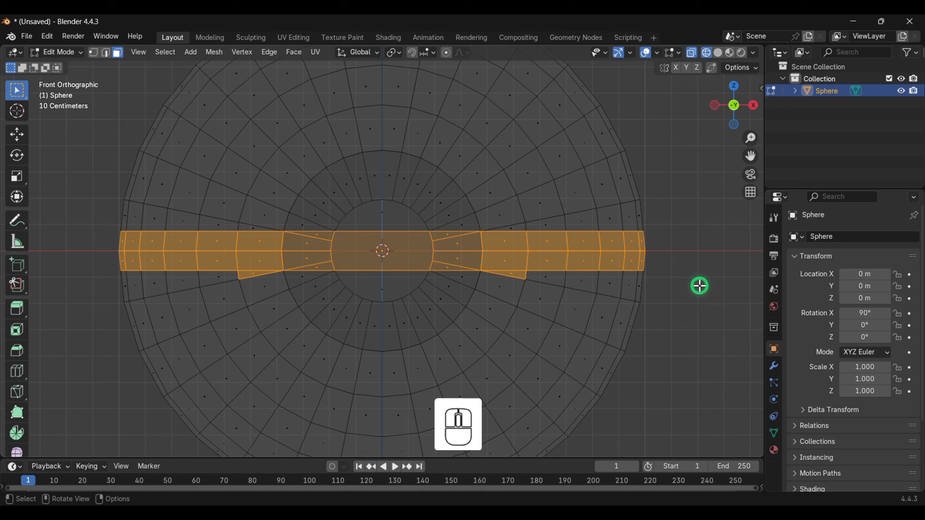
{"action": "left_click", "coordinate": [517, 275], "text": "shift"}
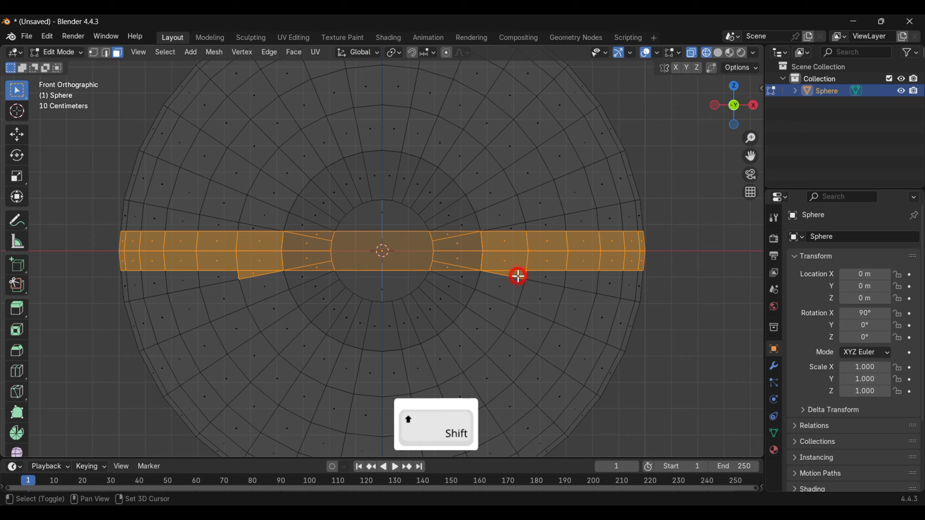
{"action": "left_click", "coordinate": [247, 273], "text": "shift"}
{"action": "middle_click_drag", "start_coordinate": [207, 275], "coordinate": [329, 280]}
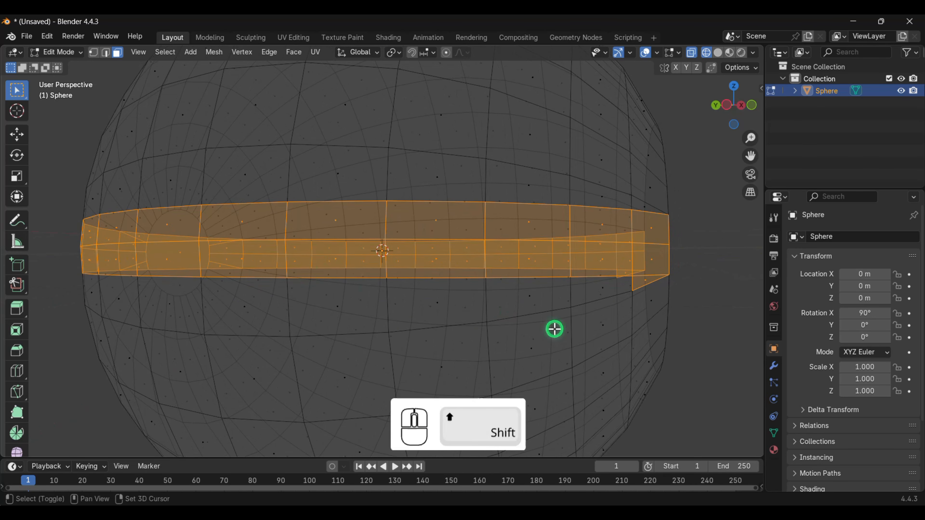
{"action": "left_click", "coordinate": [645, 280], "text": "shift"}
{"action": "left_click", "coordinate": [645, 281], "text": "shift"}
{"action": "middle_click_drag", "start_coordinate": [644, 281], "coordinate": [517, 280]}
{"action": "left_click", "coordinate": [437, 284], "text": "shift"}
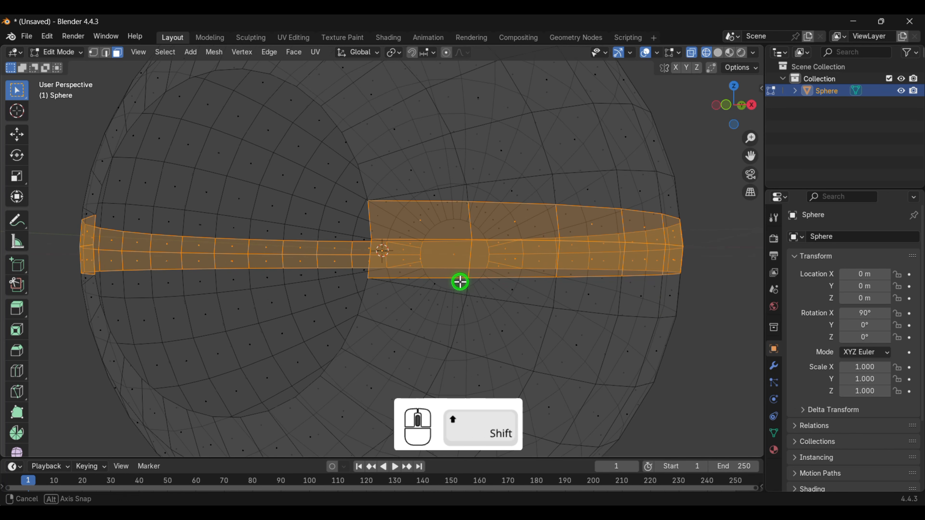
{"action": "middle_click_drag", "start_coordinate": [460, 281], "coordinate": [600, 287]}
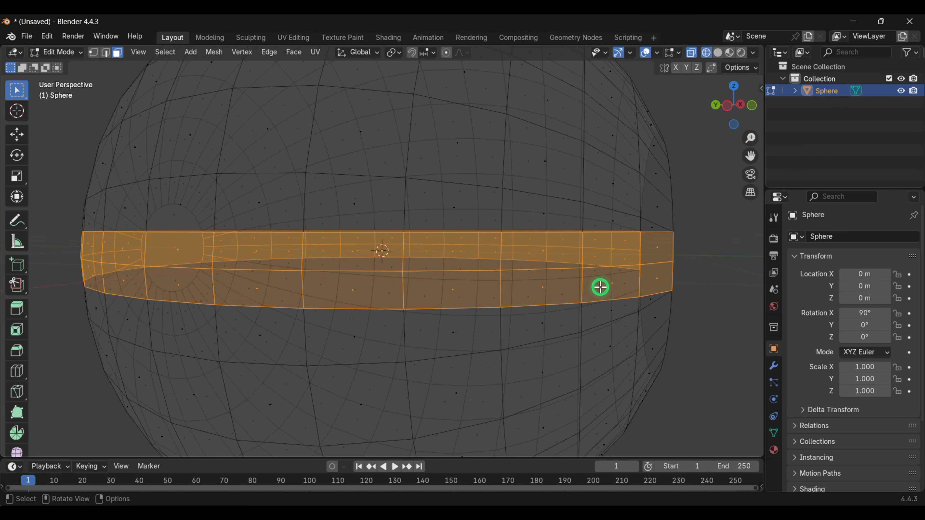
{"action": "key", "text": "x"}
{"action": "left_click", "coordinate": [559, 312]}
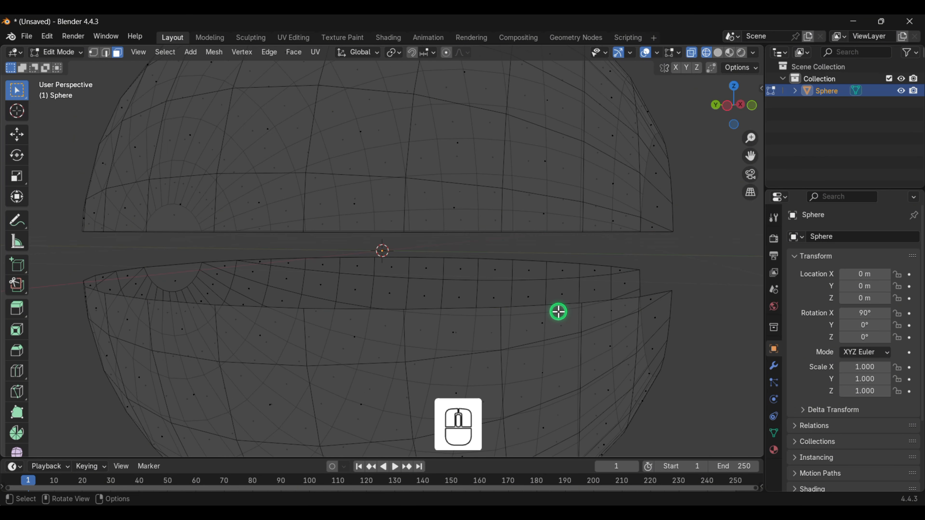
- Return to Object Mode and switch the viewport shading back to Solid
{"action": "scroll", "coordinate": [559, 312], "scroll_direction": "down", "scroll_amount": 2}
{"action": "key", "text": "Tab"}
{"action": "scroll", "coordinate": [556, 313], "scroll_direction": "down", "scroll_amount": 4}
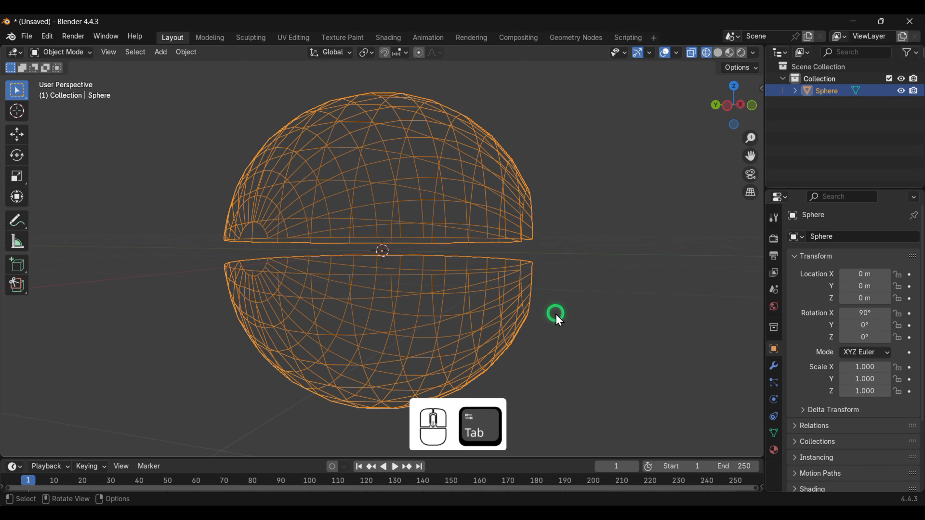
{"action": "key", "text": "z"}
{"action": "left_click", "coordinate": [636, 319]}
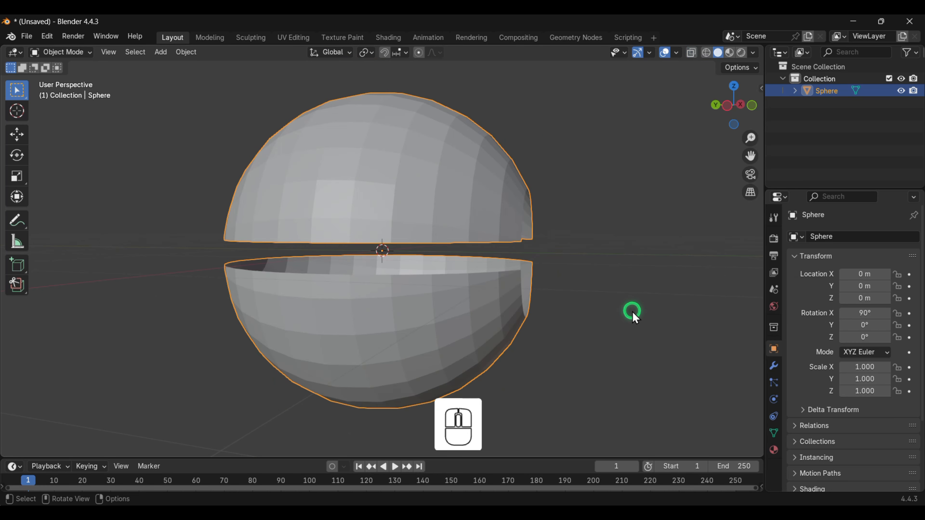
{"action": "middle_click_drag", "start_coordinate": [636, 318], "coordinate": [568, 314]}
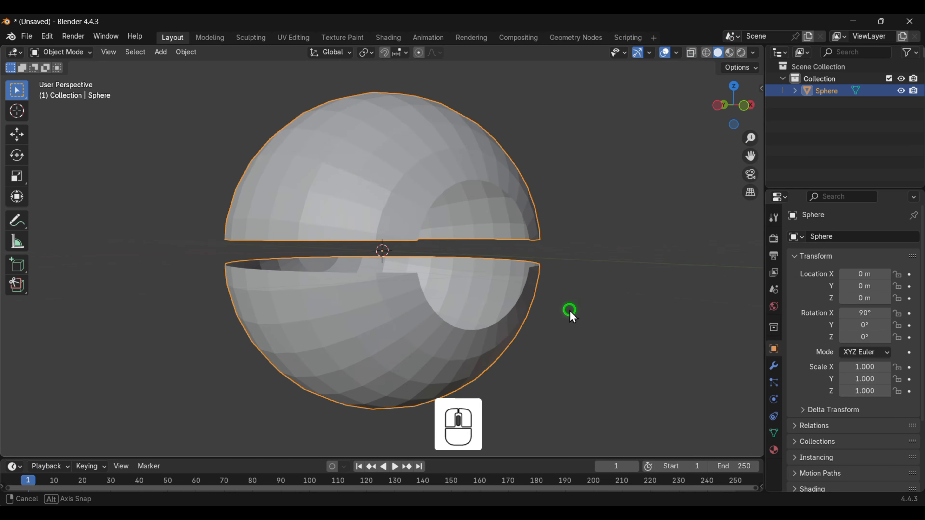
- Add a Solidify modifier to the sphere with a thickness of 0.06 m
{"action": "left_click", "coordinate": [774, 366]}
{"action": "left_click", "coordinate": [848, 239]}
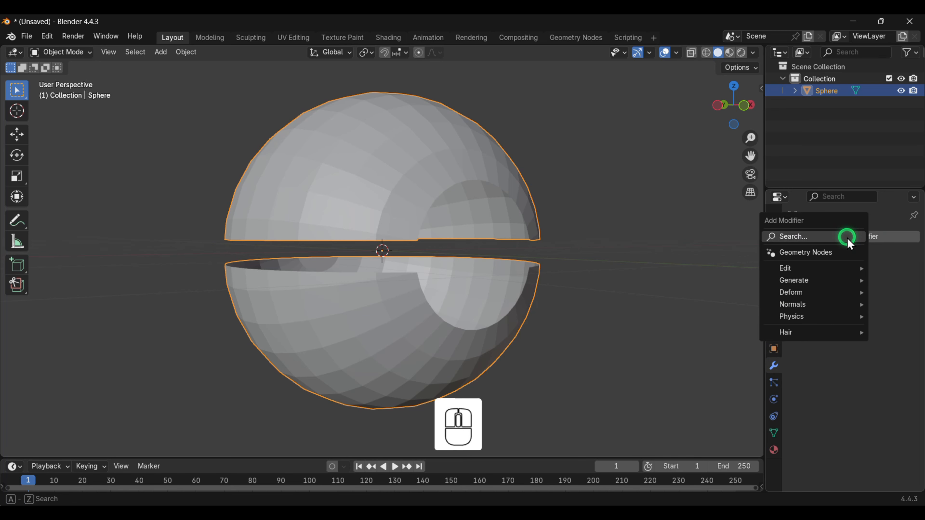
{"action": "mouse_move", "coordinate": [791, 280]}
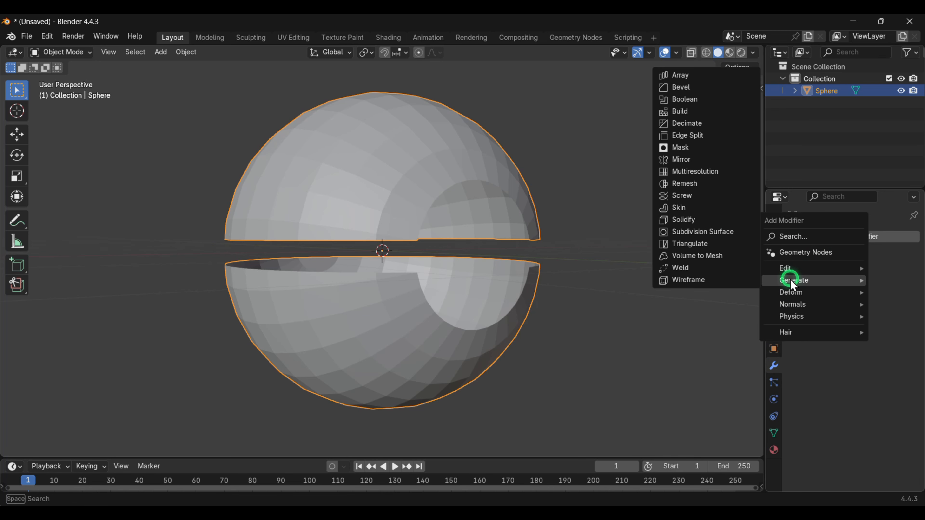
{"action": "left_click", "coordinate": [684, 220]}
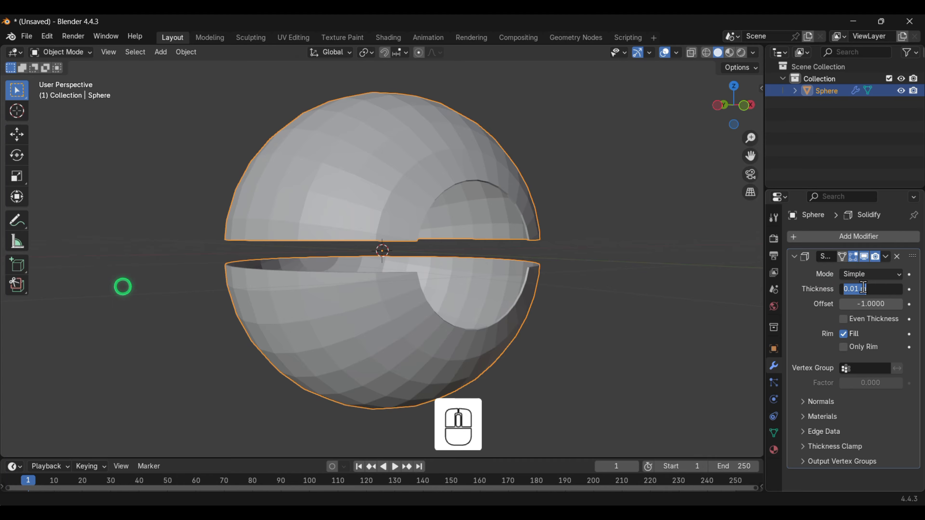
{"action": "type", "text": "0.0"}
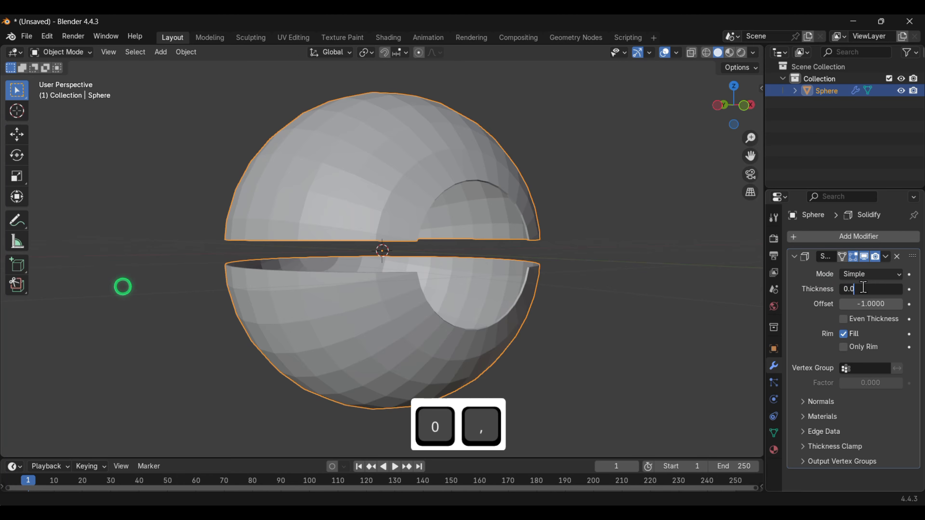
{"action": "type", "text": "6"}
{"action": "key", "text": "Return"}
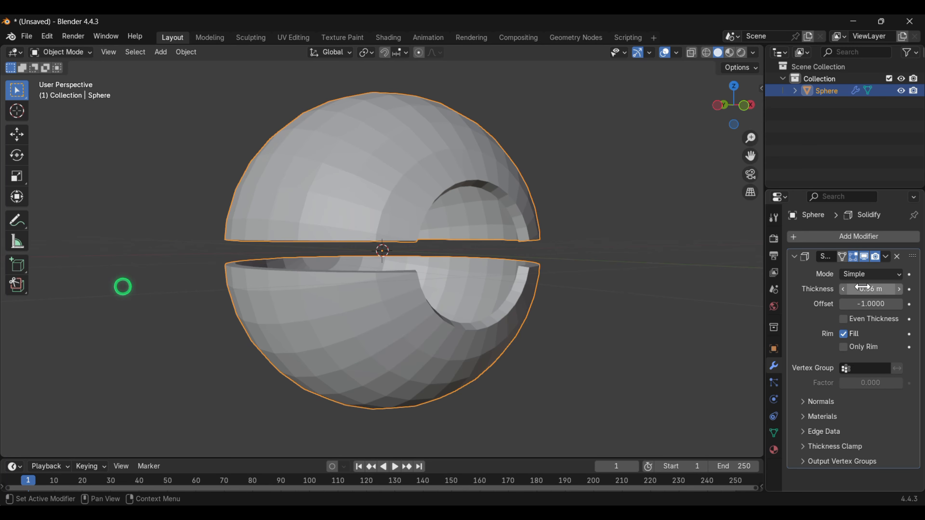
- Collapse the Solidify panel and add a Bevel modifier with amount 0.009 m and 2 segments
{"action": "left_click", "coordinate": [794, 258]}
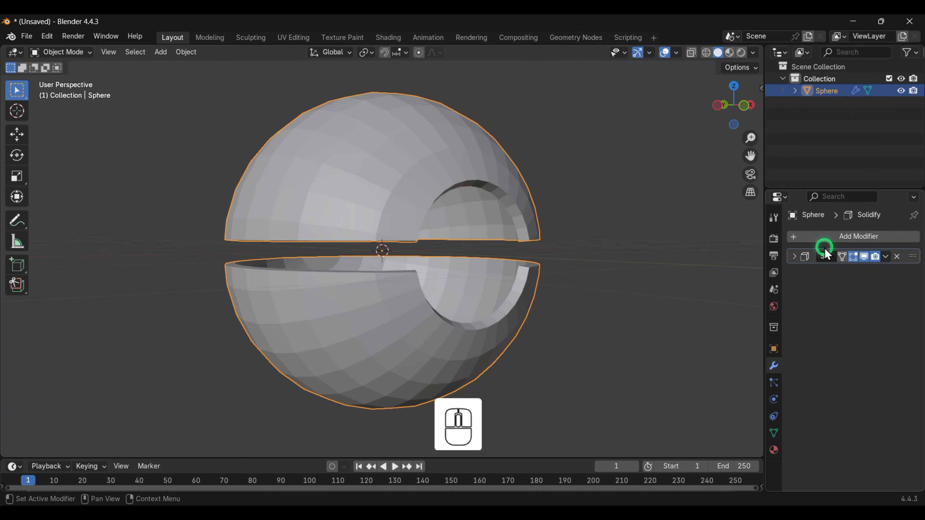
{"action": "left_click", "coordinate": [845, 237]}
{"action": "left_click", "coordinate": [765, 240]}
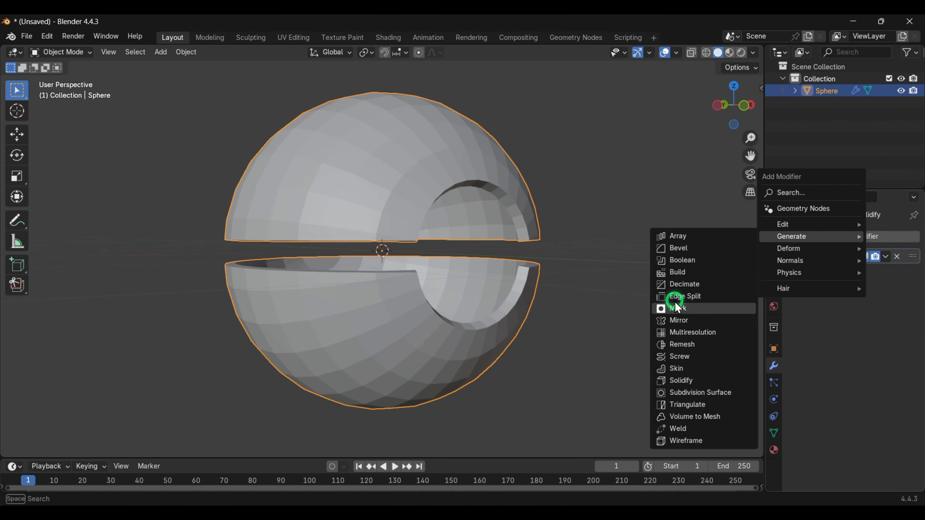
{"action": "left_click", "coordinate": [678, 249]}
{"action": "left_click", "coordinate": [803, 307]}
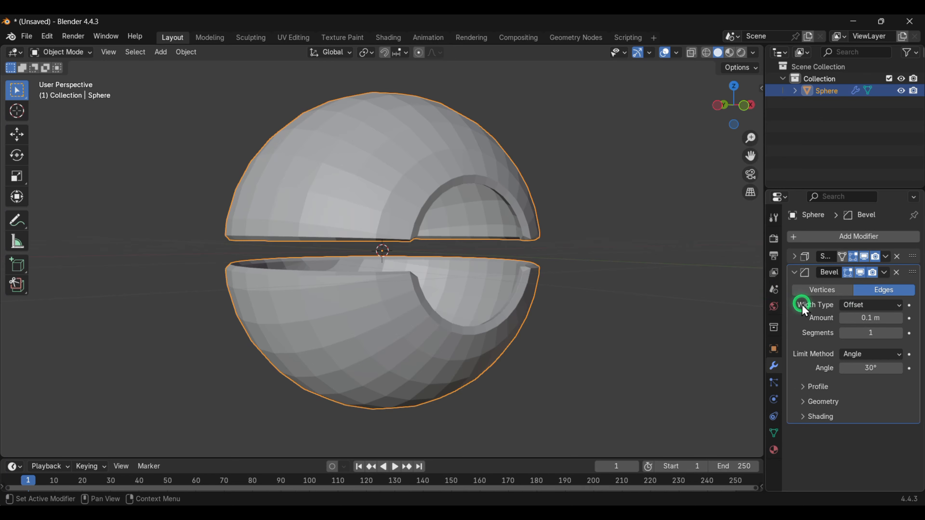
{"action": "double_click", "coordinate": [876, 320]}
{"action": "type", "text": "0"}
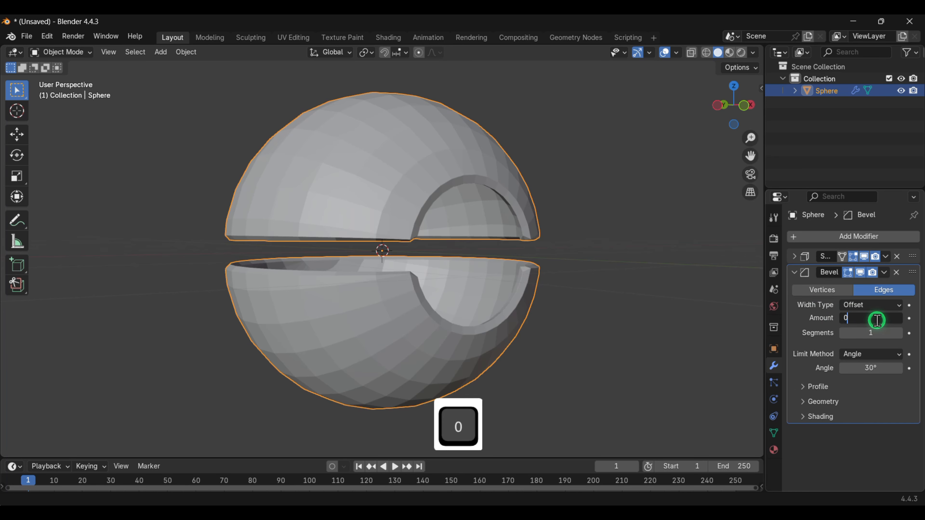
{"action": "type", "text": ",009"}
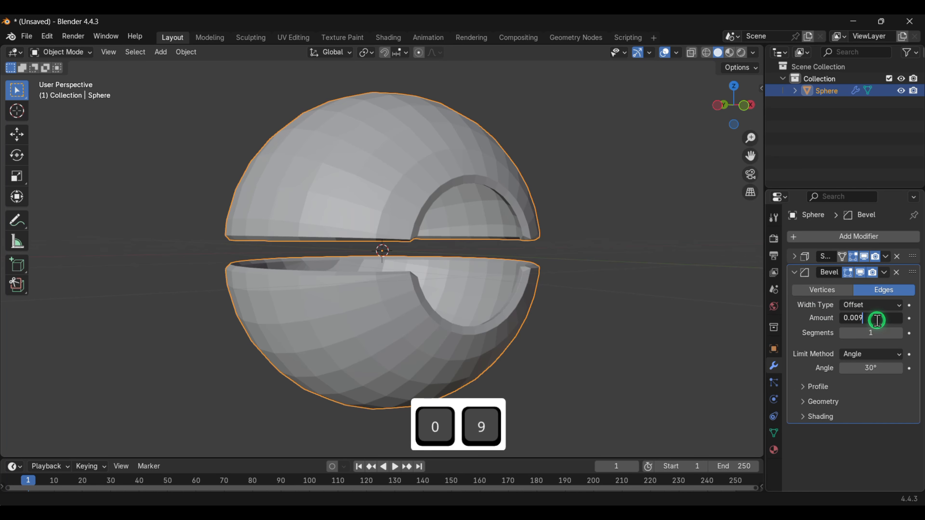
{"action": "key", "text": "Return"}
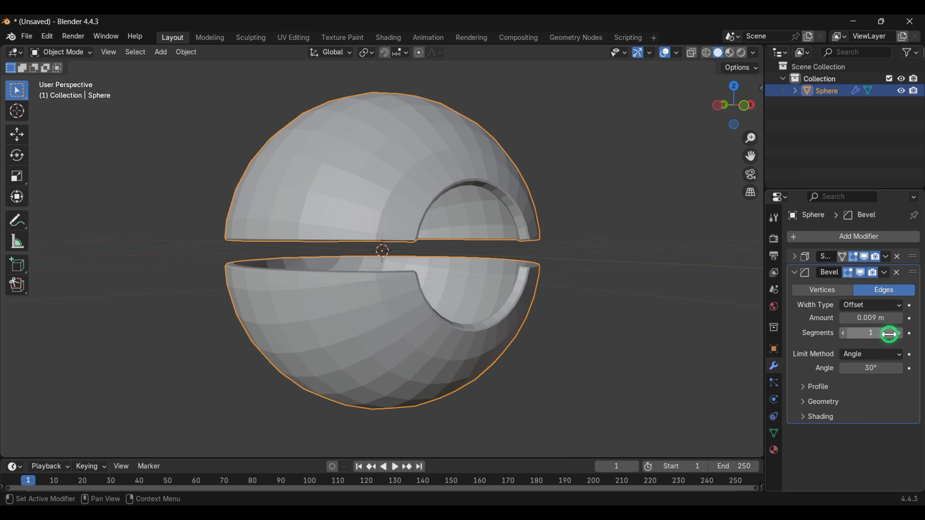
{"action": "left_click", "coordinate": [900, 333]}
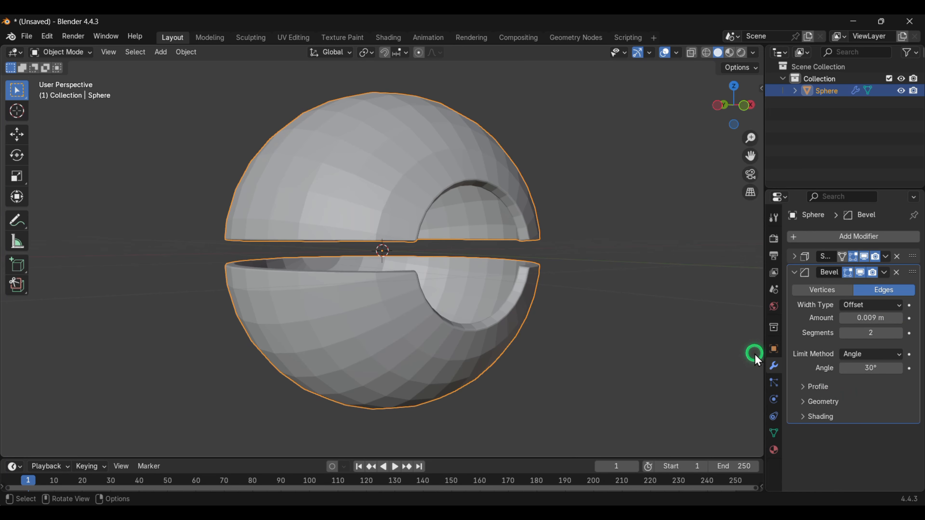
- Expand the bevel's Geometry settings and change the inner miter type
{"action": "left_click", "coordinate": [820, 402]}
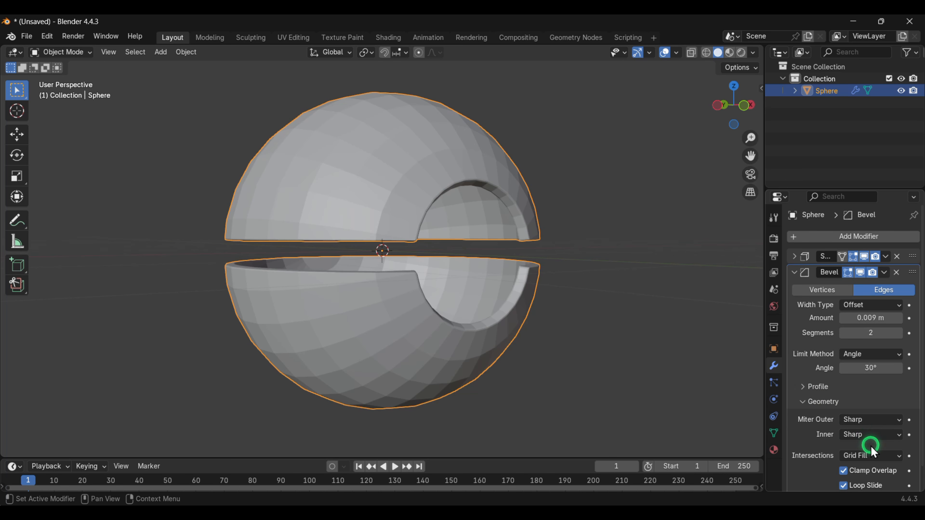
{"action": "left_click", "coordinate": [870, 425]}
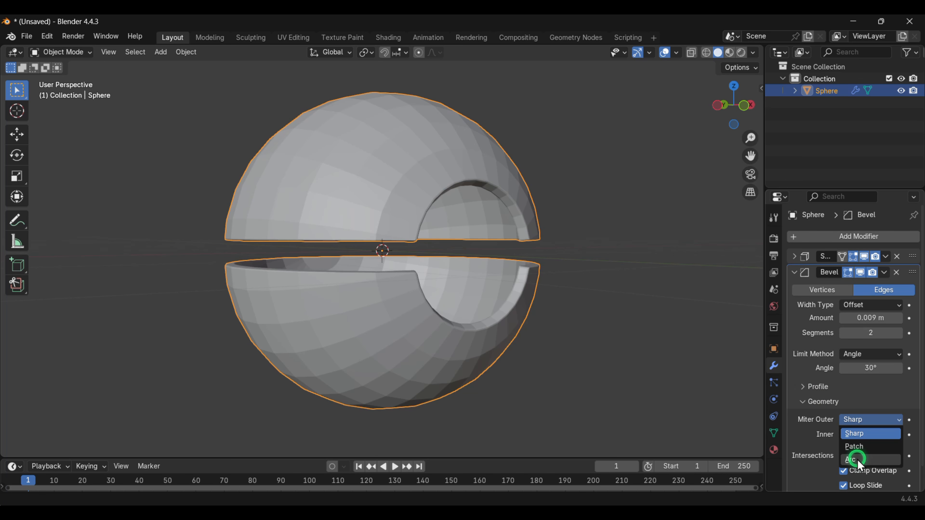
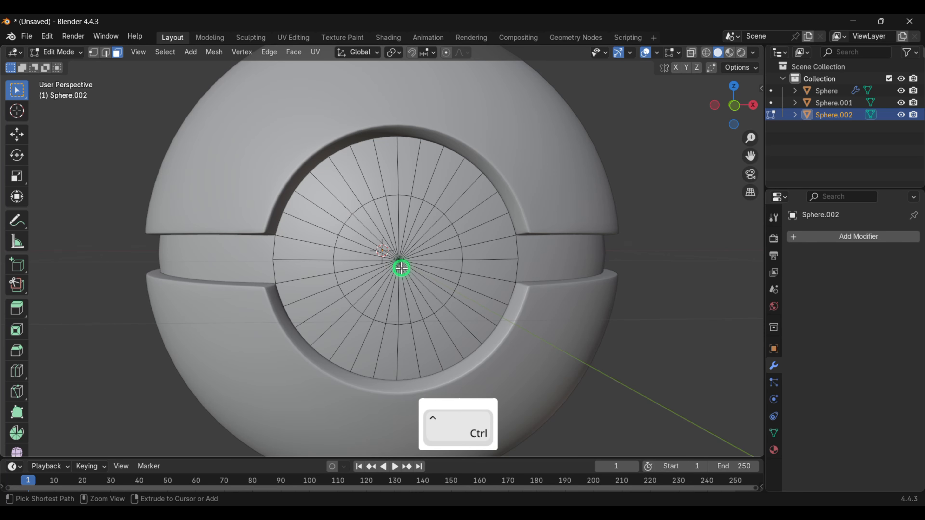
- Add a loop cut to the front button disc and slide it inward near the rim
{"action": "key", "text": "ctrl+r"}
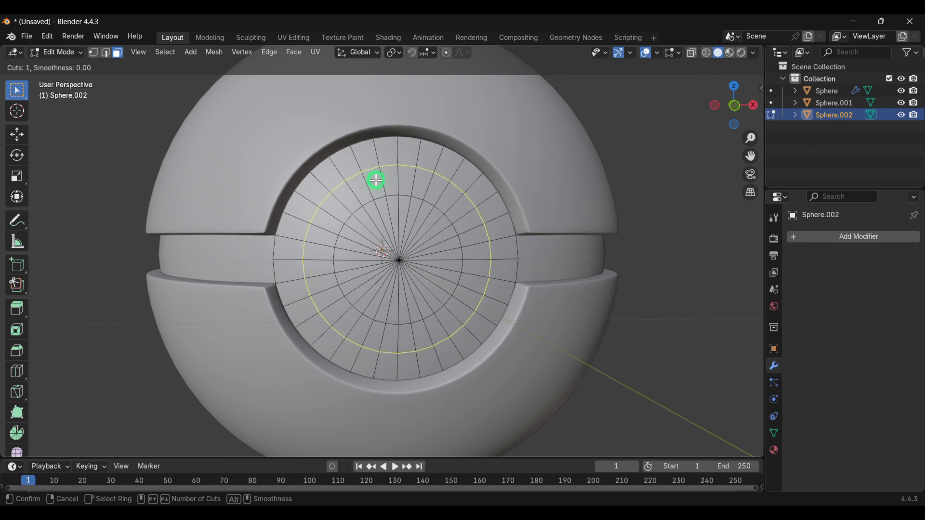
{"action": "left_click", "coordinate": [375, 183]}
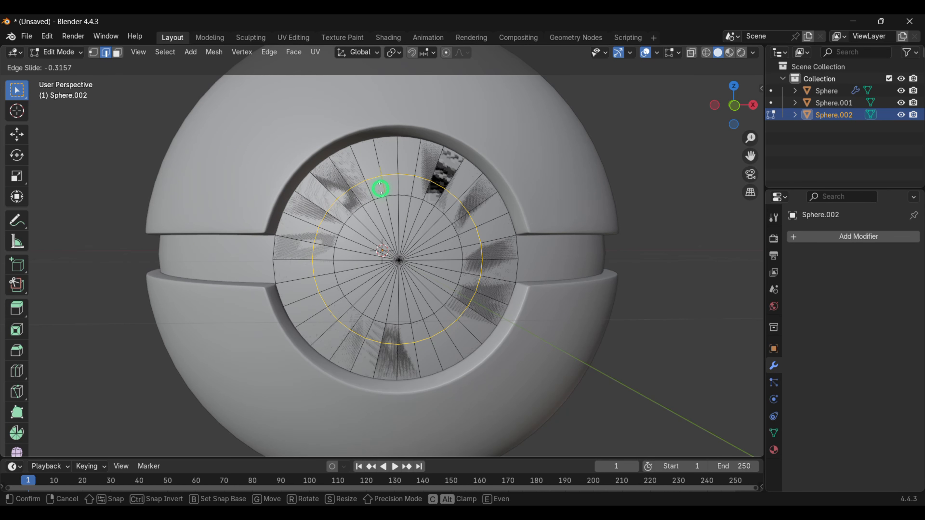
{"action": "left_click", "coordinate": [379, 188]}
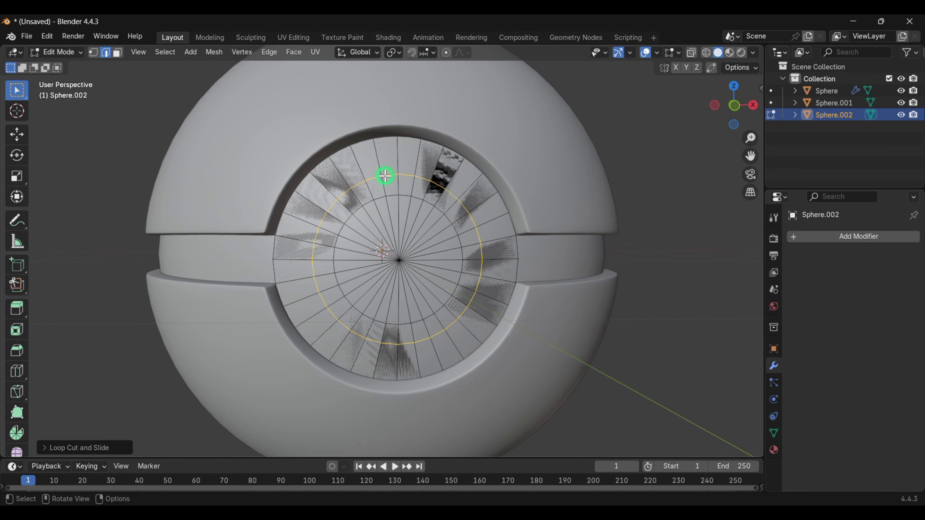
- Select the outermost ring of faces on the button disc in face mode and delete them
{"action": "key", "text": "alt"}
{"action": "left_click", "coordinate": [388, 162], "text": "alt"}
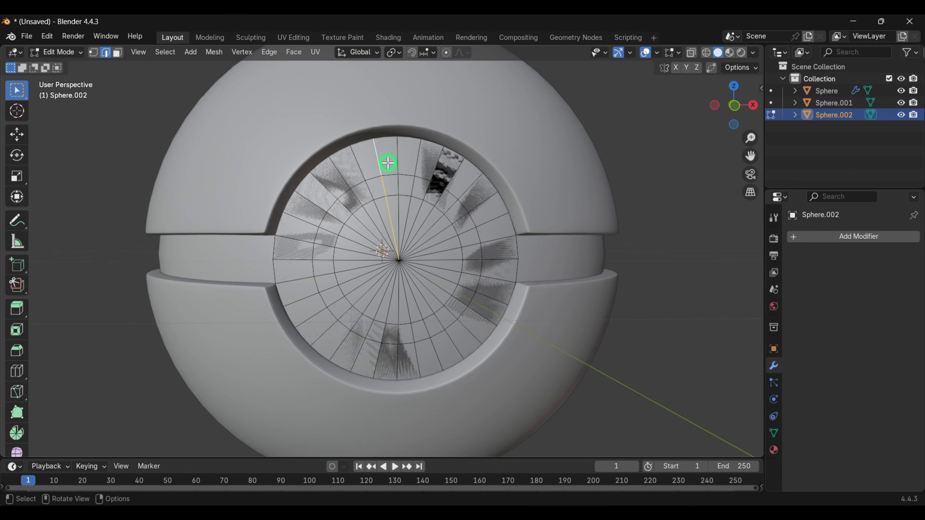
{"action": "key", "text": "3"}
{"action": "left_click", "coordinate": [388, 163], "text": "alt"}
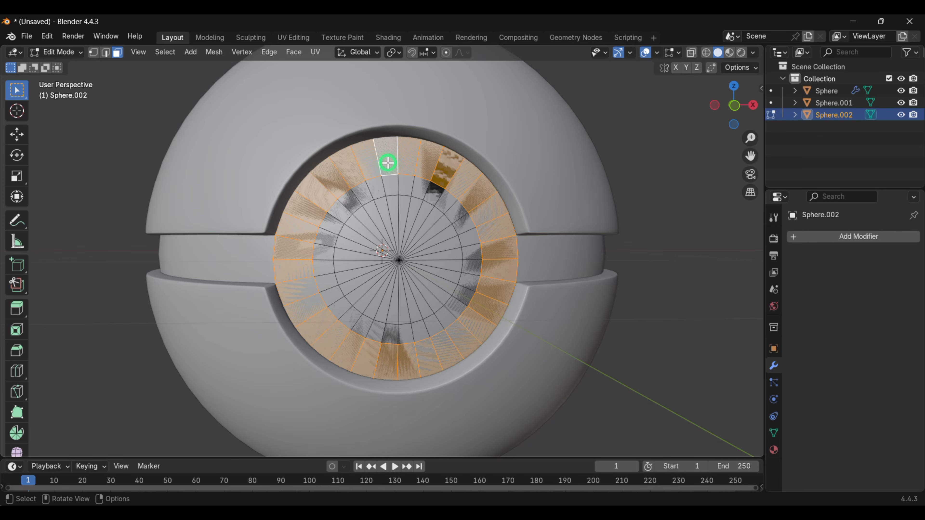
{"action": "key", "text": "x"}
{"action": "left_click", "coordinate": [371, 166]}
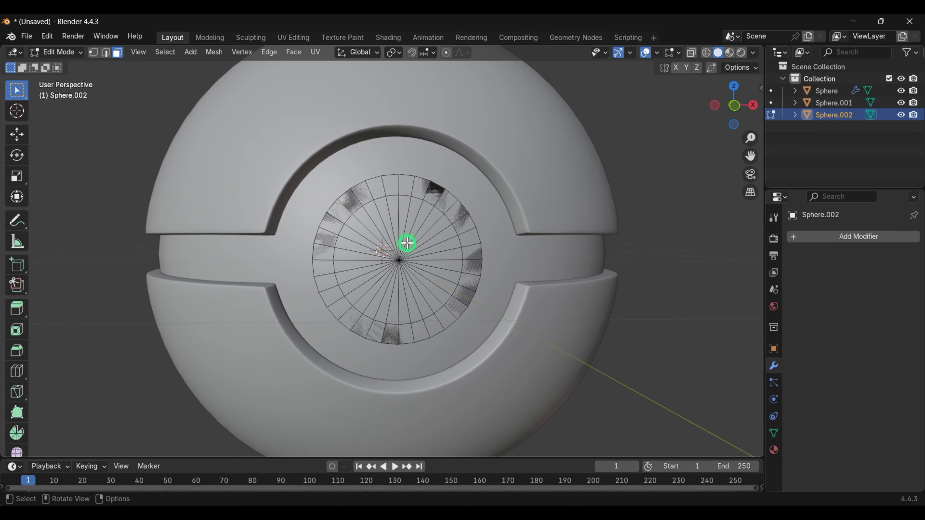
- Select the inner faces of the button disc and dissolve them into a single face
{"action": "scroll", "coordinate": [405, 243], "scroll_direction": "up", "scroll_amount": 3}
{"action": "left_click_drag", "start_coordinate": [425, 284], "coordinate": [425, 284]}
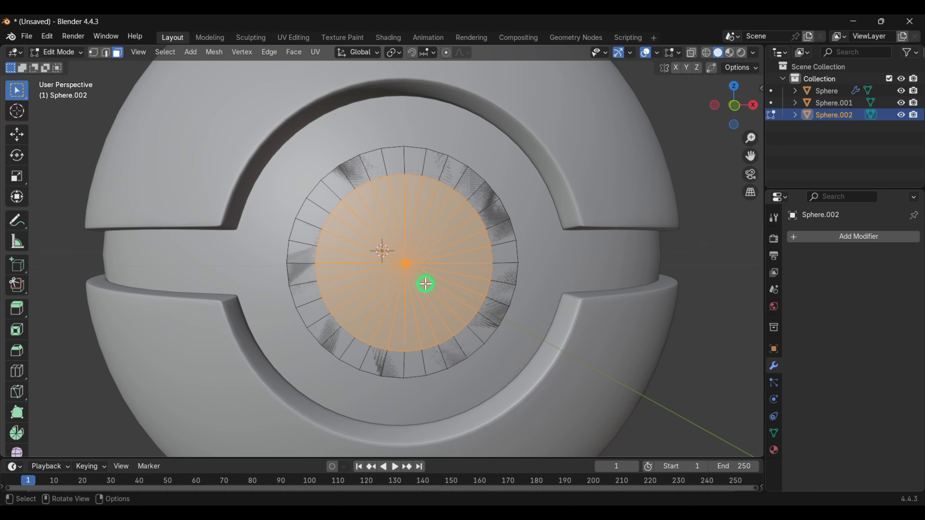
{"action": "key", "text": "ctrl+x"}
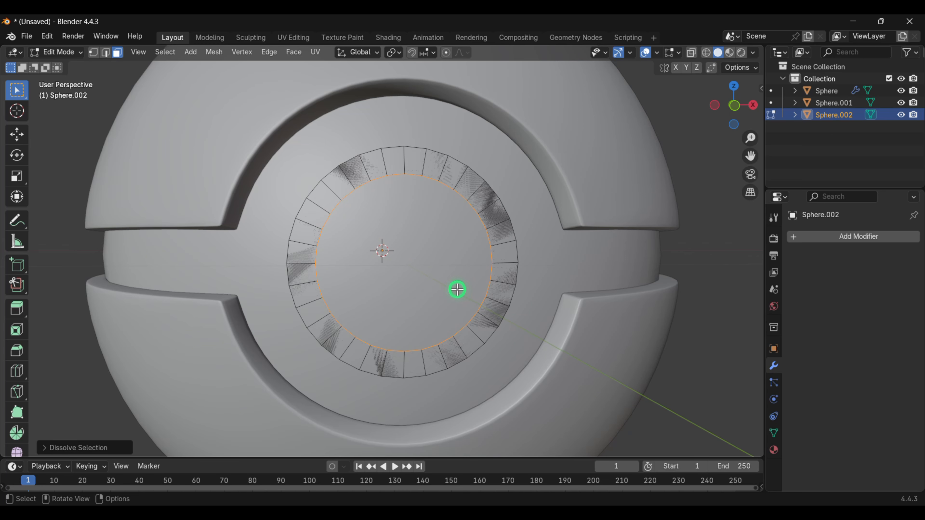
- Inset the central button face slightly
{"action": "left_click", "coordinate": [415, 272]}
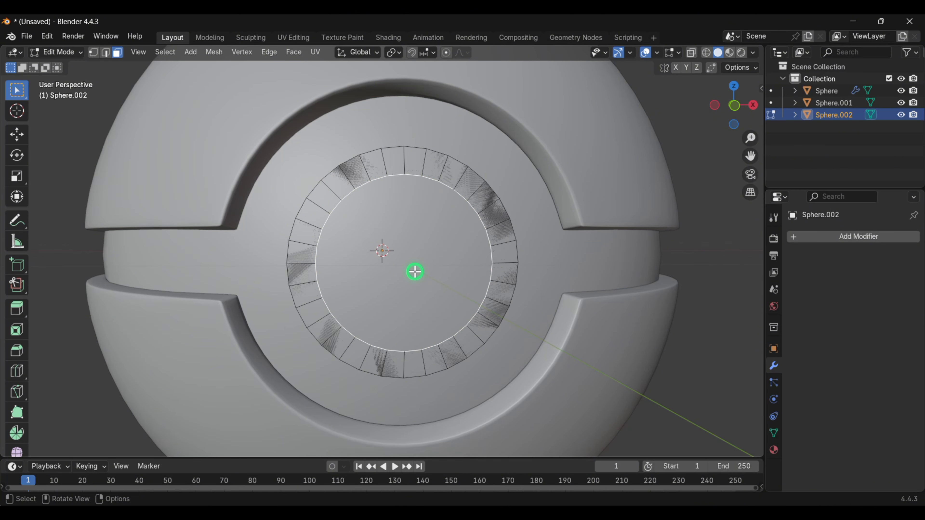
{"action": "key", "text": "i"}
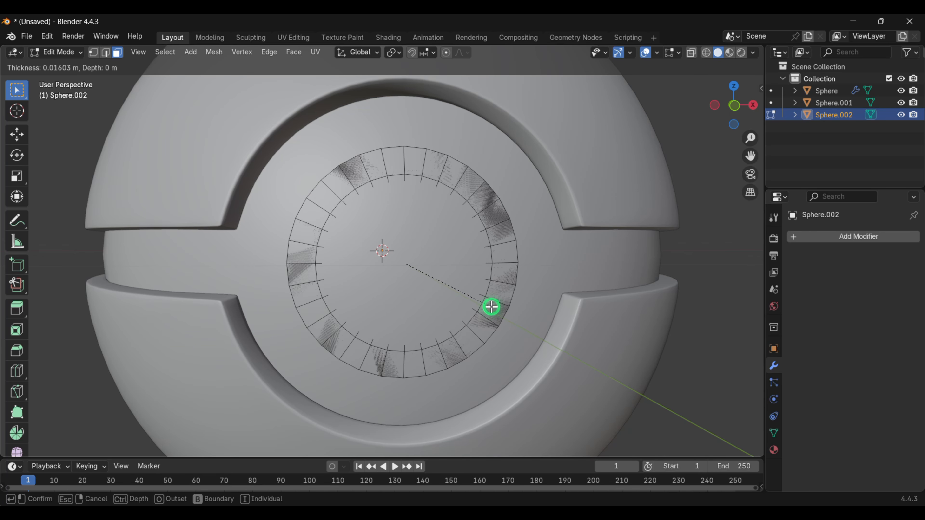
{"action": "left_click", "coordinate": [495, 306]}
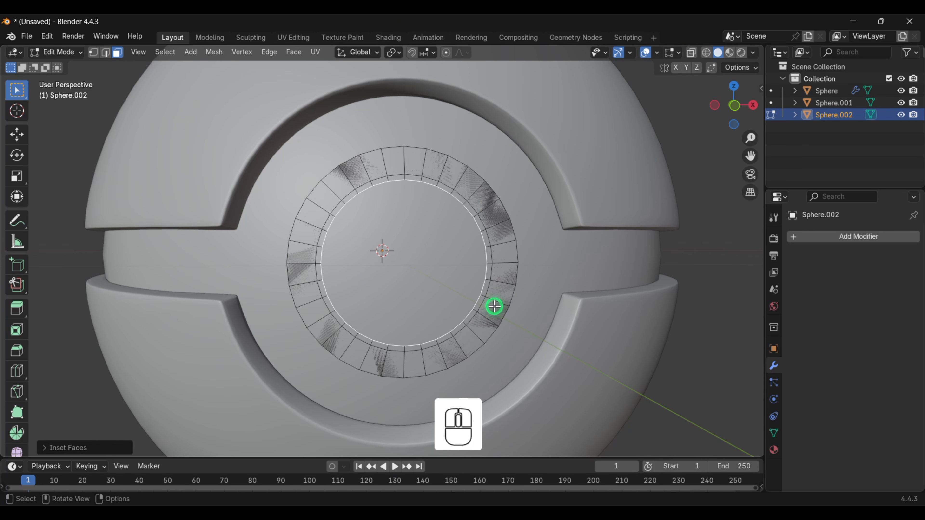
- With X-ray on, select the thin ring of inset faces around the center face and delete them
{"action": "left_click", "coordinate": [692, 53]}
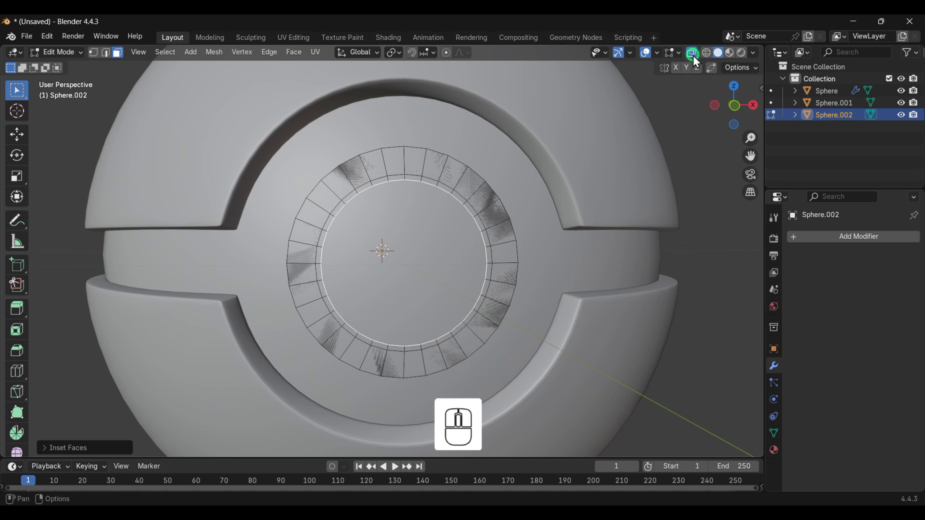
{"action": "scroll", "coordinate": [473, 215], "scroll_direction": "up", "scroll_amount": 2}
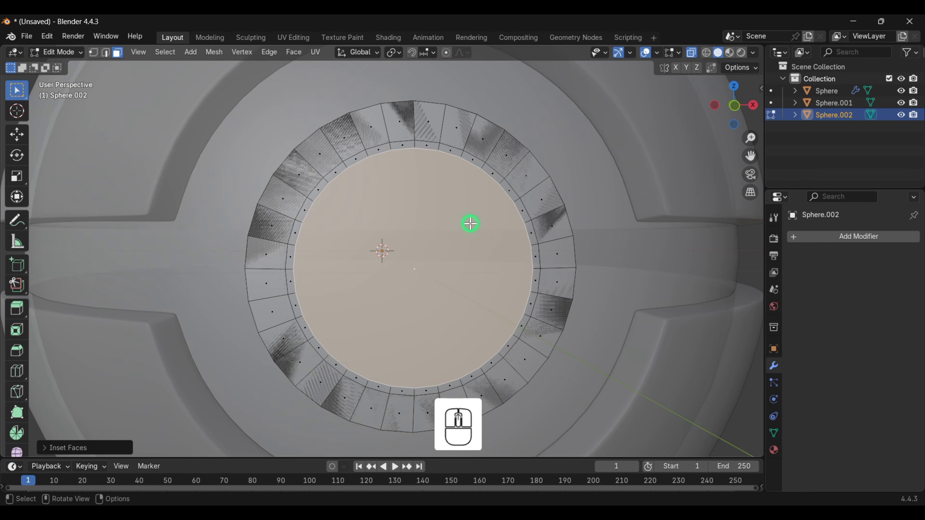
{"action": "left_click", "coordinate": [511, 191]}
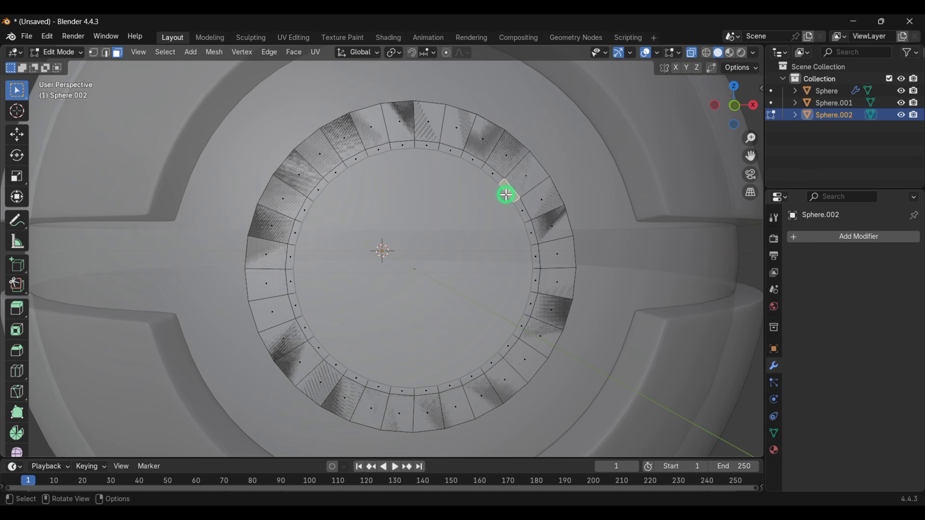
{"action": "left_click", "coordinate": [522, 211], "text": "alt"}
{"action": "left_click", "coordinate": [521, 213], "text": "alt"}
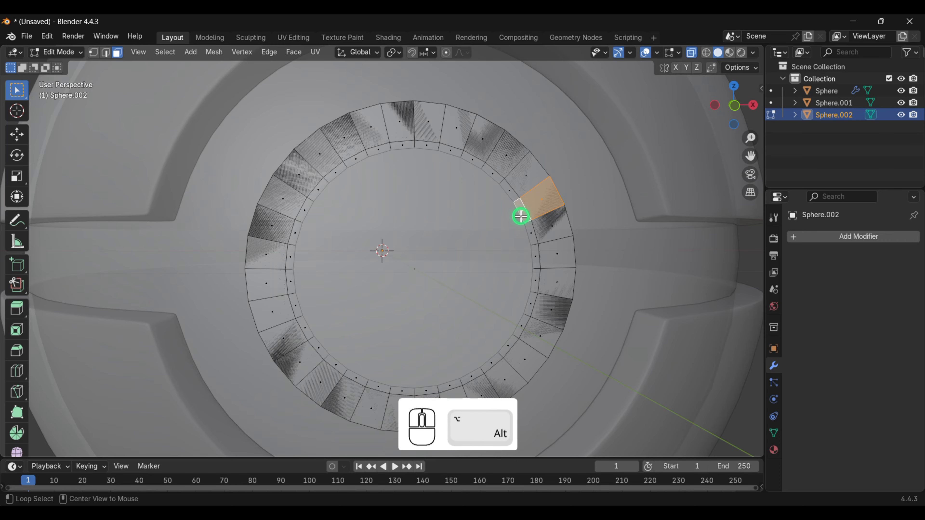
{"action": "left_click", "coordinate": [529, 230], "text": "alt"}
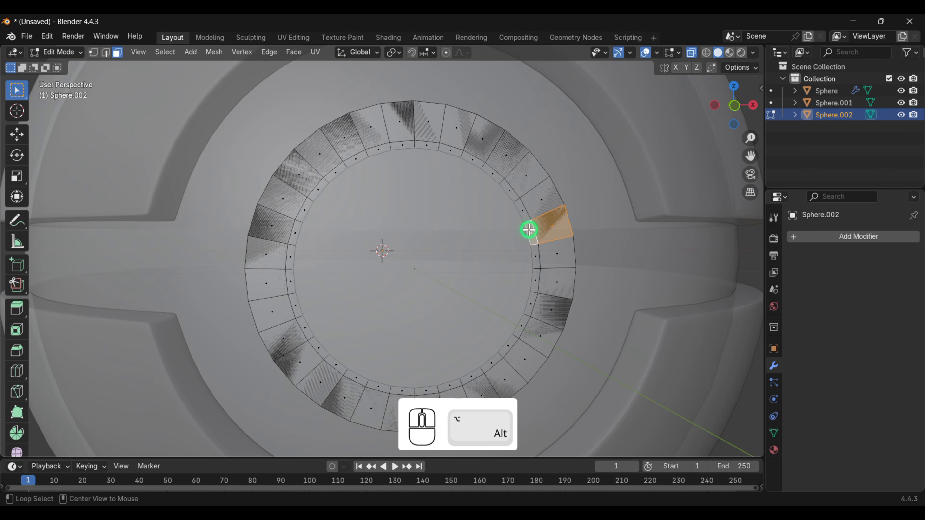
{"action": "left_click", "coordinate": [523, 213], "text": "alt+shift"}
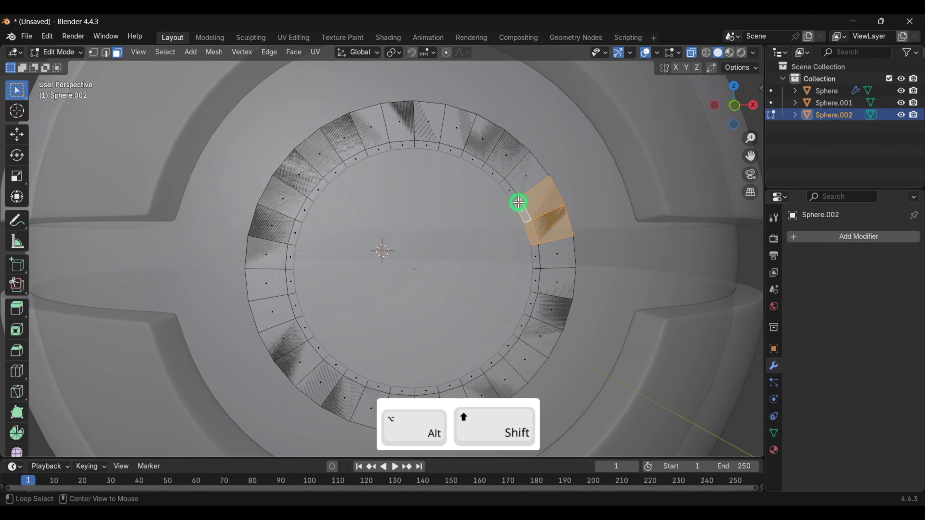
{"action": "left_click", "coordinate": [512, 196], "text": "alt"}
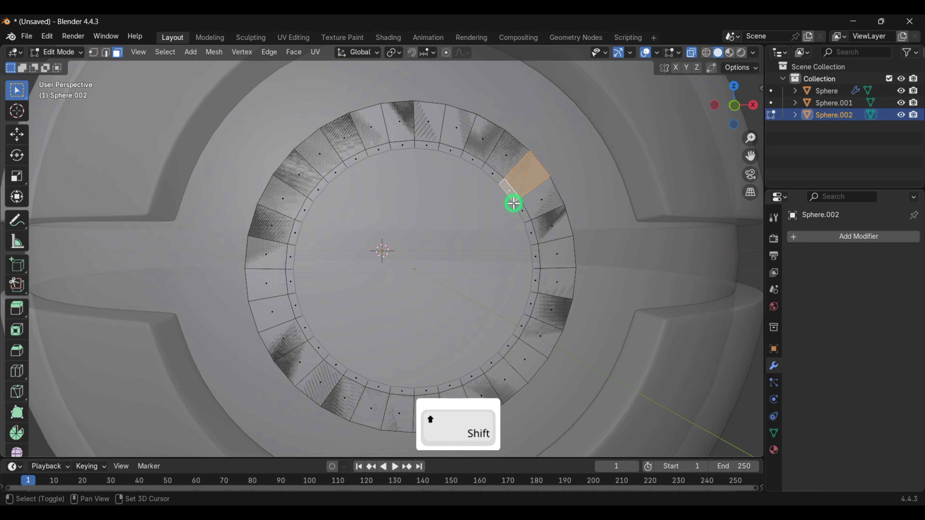
{"action": "left_click", "coordinate": [520, 207], "text": "shift"}
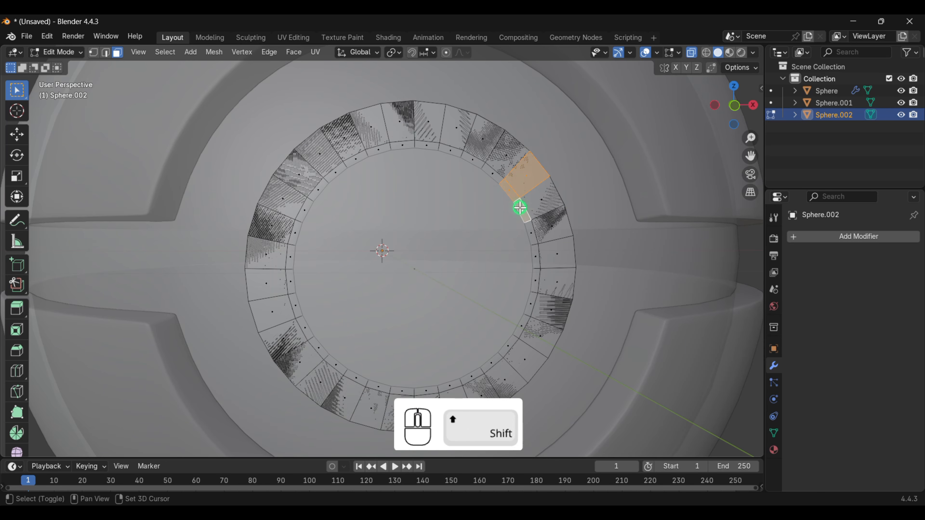
{"action": "left_click", "coordinate": [528, 230], "text": "shift"}
{"action": "left_click", "coordinate": [535, 253], "text": "shift"}
{"action": "left_click", "coordinate": [533, 278], "text": "shift"}
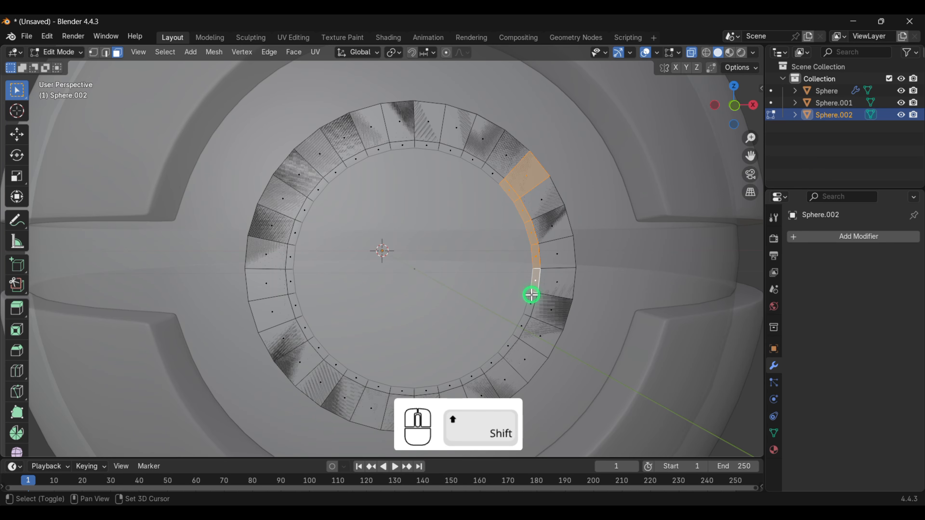
{"action": "left_click", "coordinate": [529, 302], "text": "shift"}
{"action": "left_click", "coordinate": [521, 325], "text": "shift"}
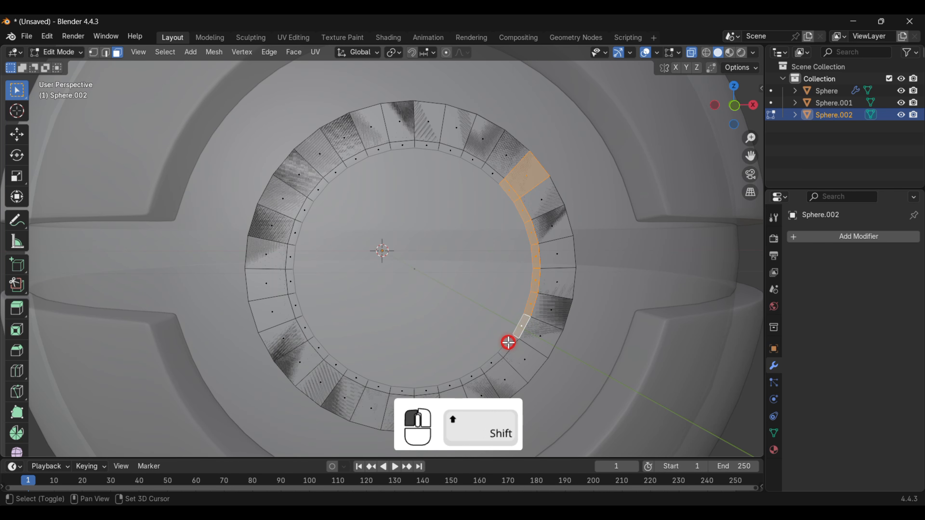
{"action": "left_click", "coordinate": [508, 343], "text": "shift"}
{"action": "left_click", "coordinate": [489, 363], "text": "shift"}
{"action": "left_click", "coordinate": [474, 375], "text": "shift"}
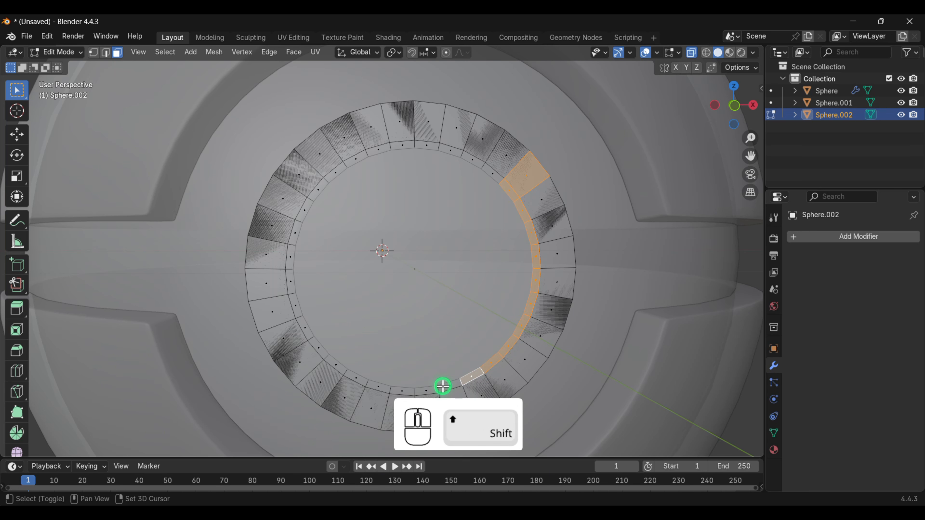
{"action": "left_click", "coordinate": [433, 386], "text": "shift"}
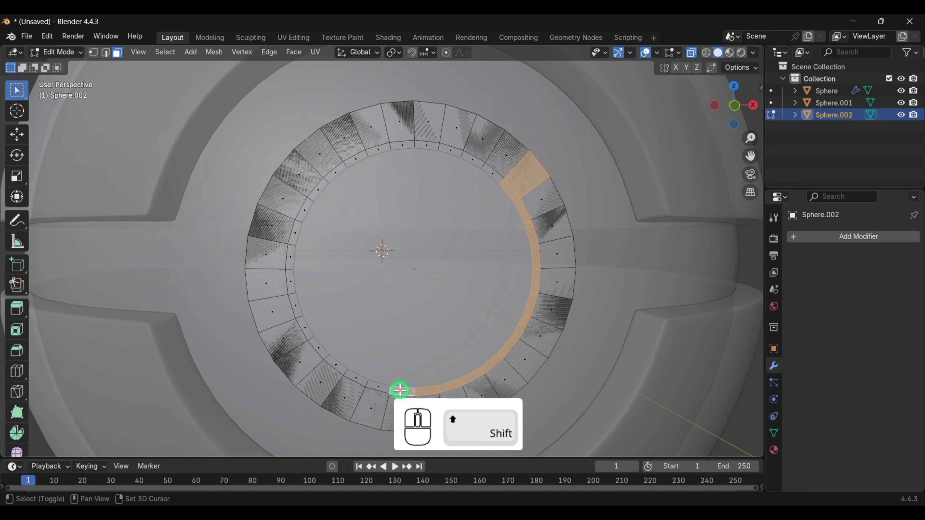
{"action": "left_click", "coordinate": [398, 387], "text": "shift"}
{"action": "left_click", "coordinate": [376, 387], "text": "shift"}
{"action": "left_click", "coordinate": [340, 367], "text": "shift"}
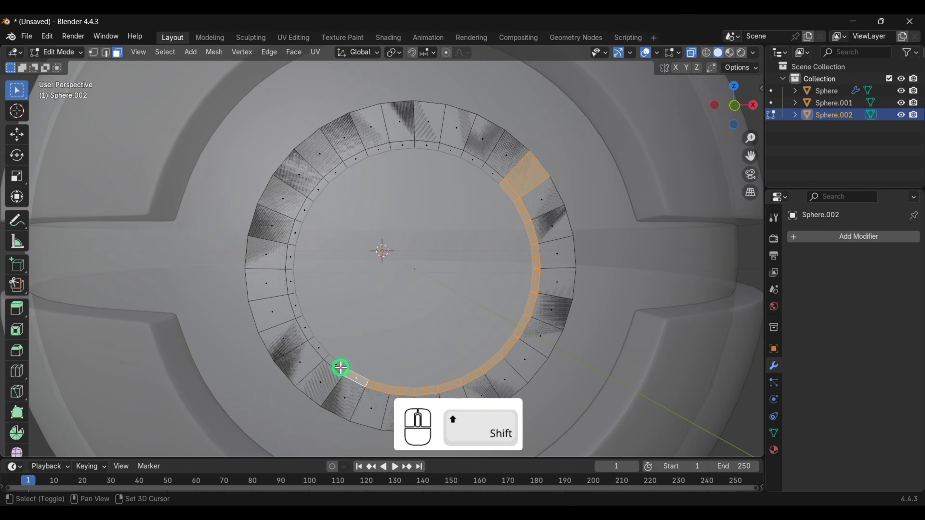
{"action": "left_click", "coordinate": [320, 347], "text": "shift"}
{"action": "left_click", "coordinate": [303, 326], "text": "shift"}
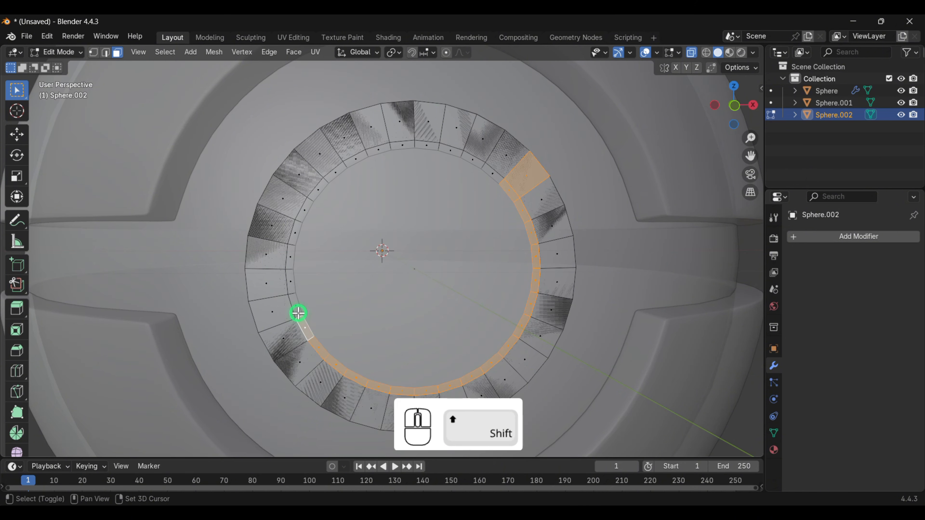
{"action": "left_click", "coordinate": [297, 311], "text": "shift"}
{"action": "left_click", "coordinate": [289, 280], "text": "shift"}
{"action": "left_click", "coordinate": [289, 260], "text": "shift"}
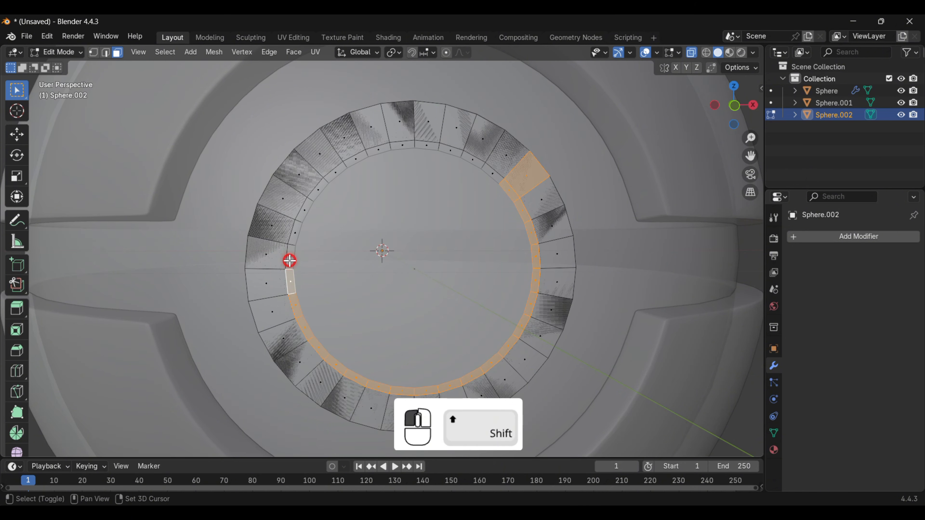
{"action": "left_click", "coordinate": [295, 231], "text": "shift"}
{"action": "left_click", "coordinate": [302, 215], "text": "shift"}
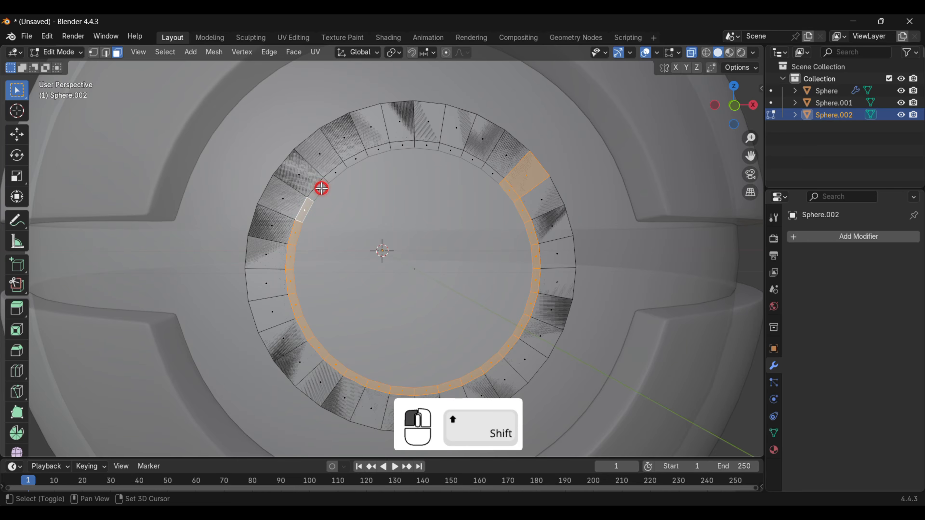
{"action": "left_click", "coordinate": [321, 189], "text": "shift"}
{"action": "left_click", "coordinate": [332, 173], "text": "shift"}
{"action": "left_click", "coordinate": [356, 156], "text": "shift"}
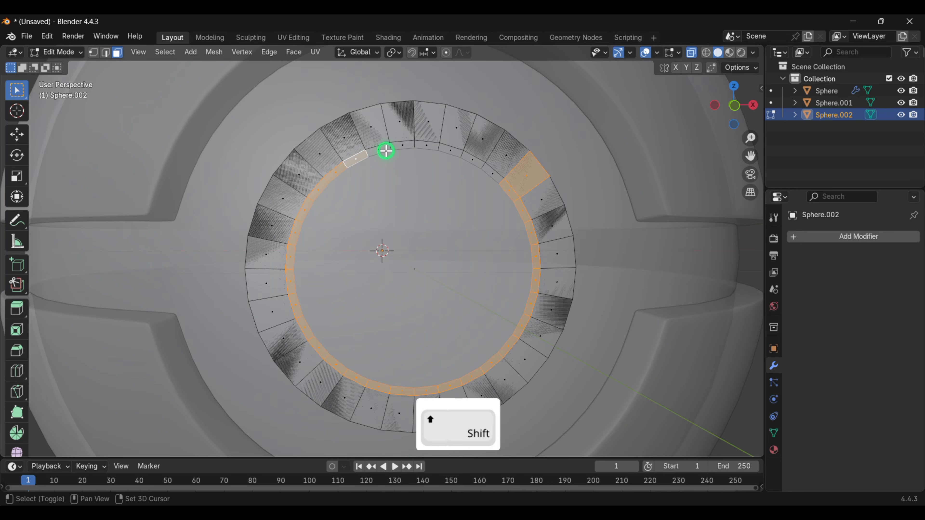
{"action": "left_click", "coordinate": [381, 150], "text": "shift"}
{"action": "left_click", "coordinate": [397, 145], "text": "shift"}
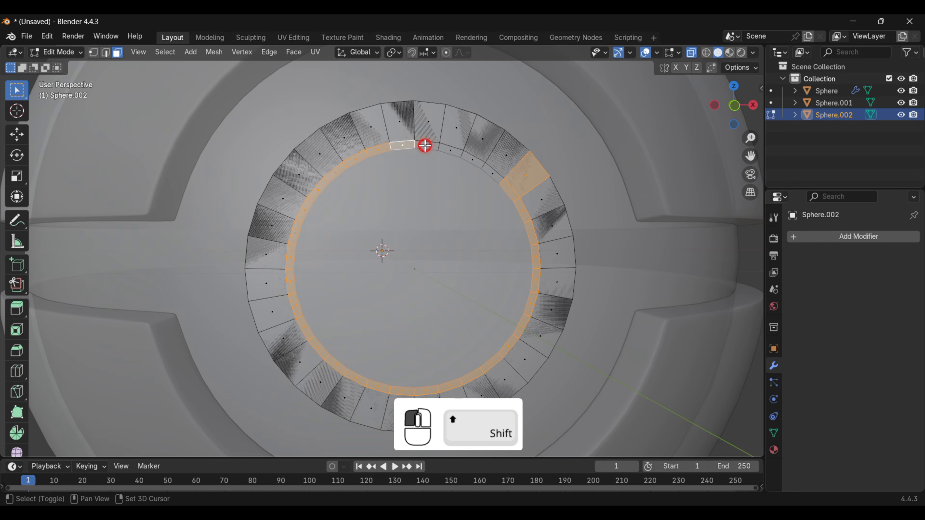
{"action": "left_click", "coordinate": [425, 145], "text": "shift"}
{"action": "left_click", "coordinate": [449, 149], "text": "shift"}
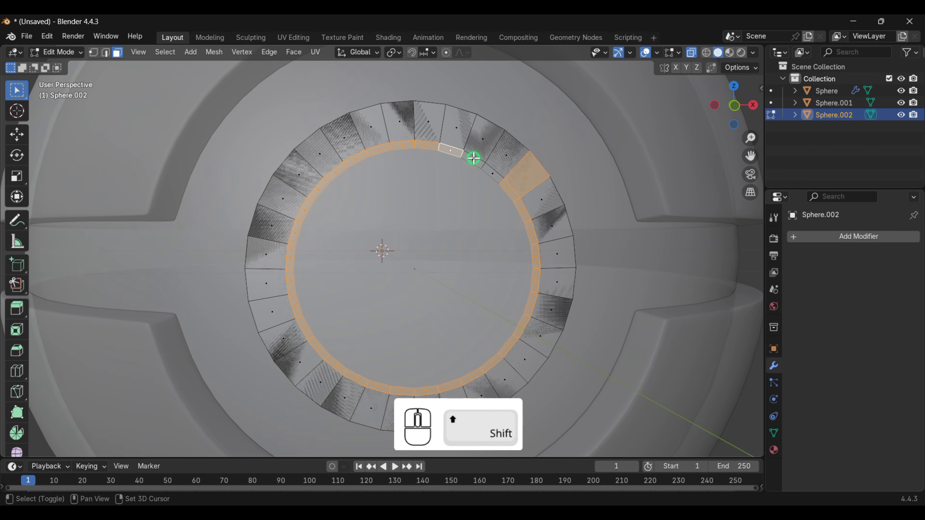
{"action": "left_click", "coordinate": [473, 158], "text": "shift"}
{"action": "left_click", "coordinate": [494, 173], "text": "shift"}
{"action": "left_click", "coordinate": [529, 180], "text": "shift"}
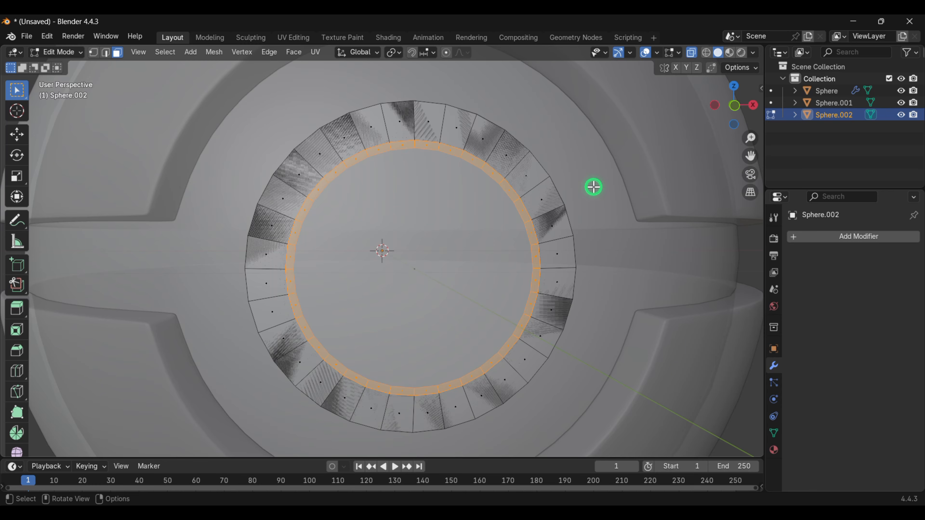
{"action": "key", "text": "x"}
{"action": "left_click", "coordinate": [567, 186]}
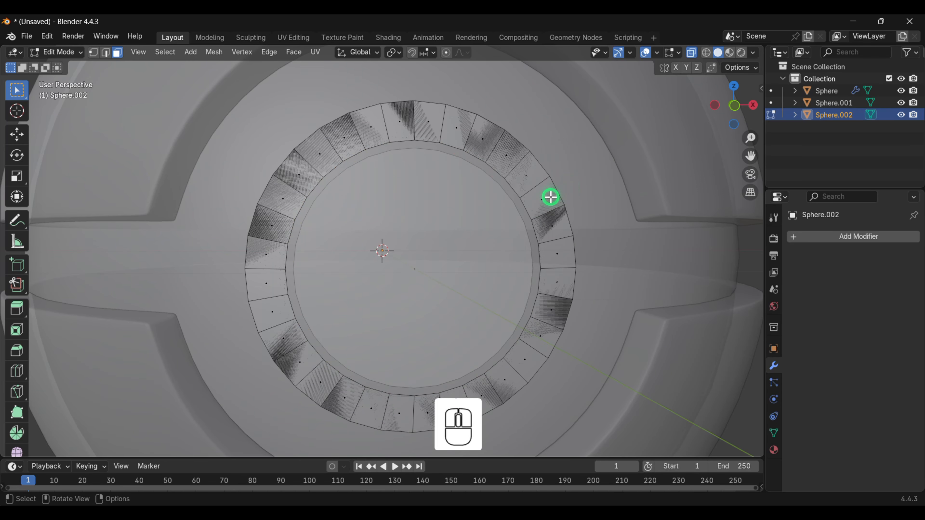
- Select all of the button's faces and extrude them outward along their normals
{"action": "left_click", "coordinate": [437, 246]}
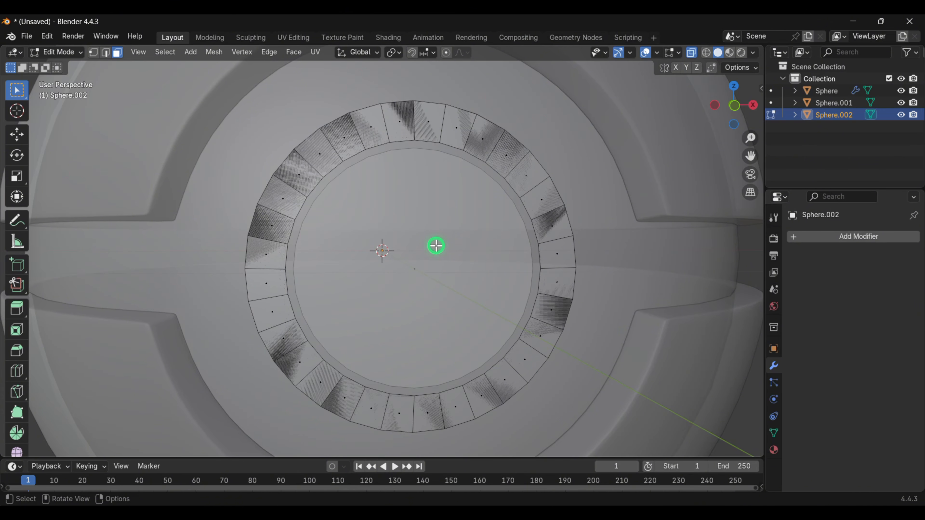
{"action": "left_click", "coordinate": [419, 250]}
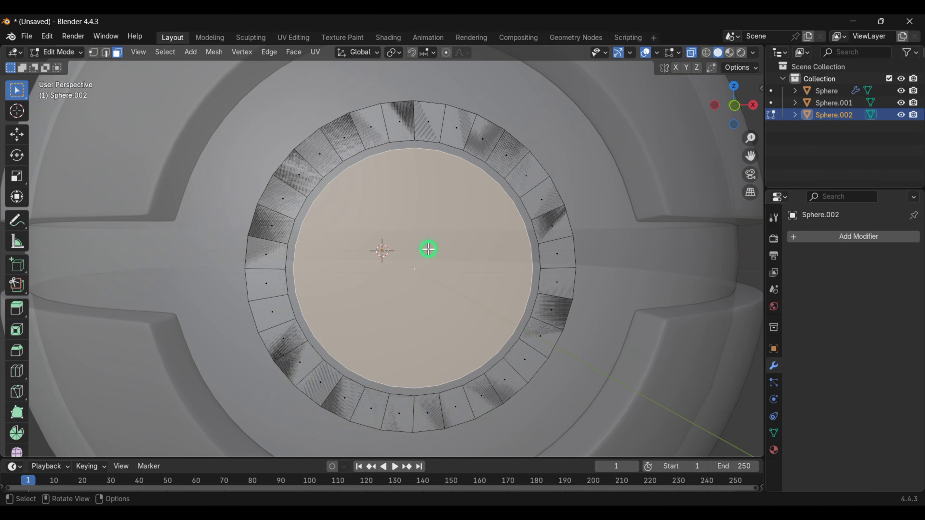
{"action": "key", "text": "a"}
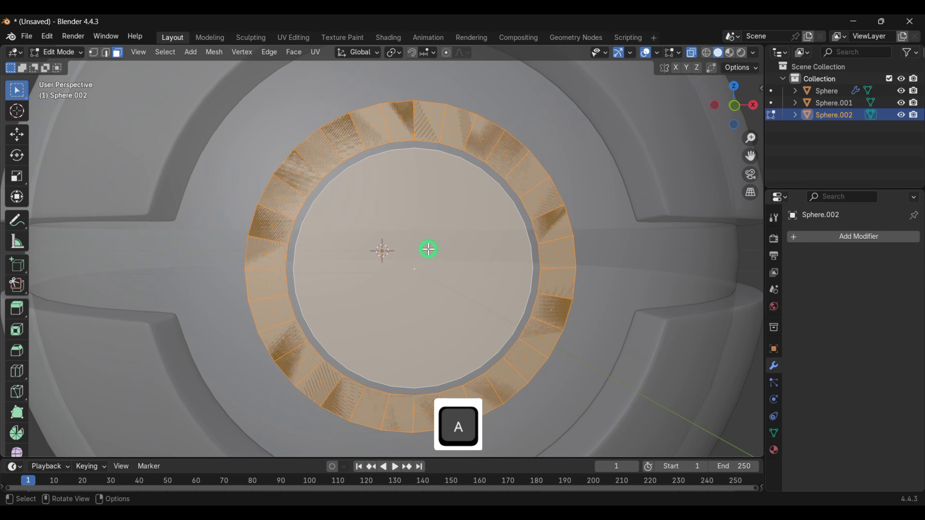
{"action": "scroll", "coordinate": [429, 250], "scroll_direction": "down", "scroll_amount": 5}
{"action": "middle_click_drag", "start_coordinate": [429, 249], "coordinate": [495, 251]}
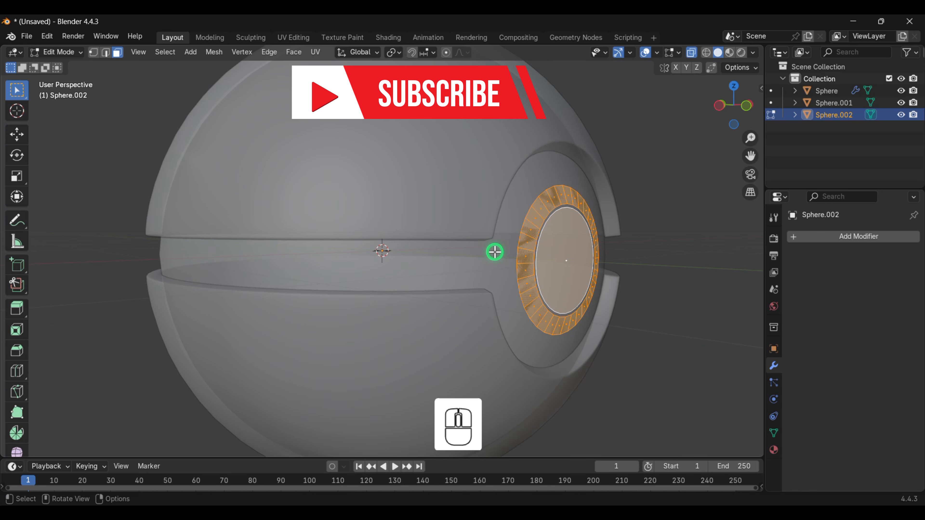
{"action": "key", "text": "e"}
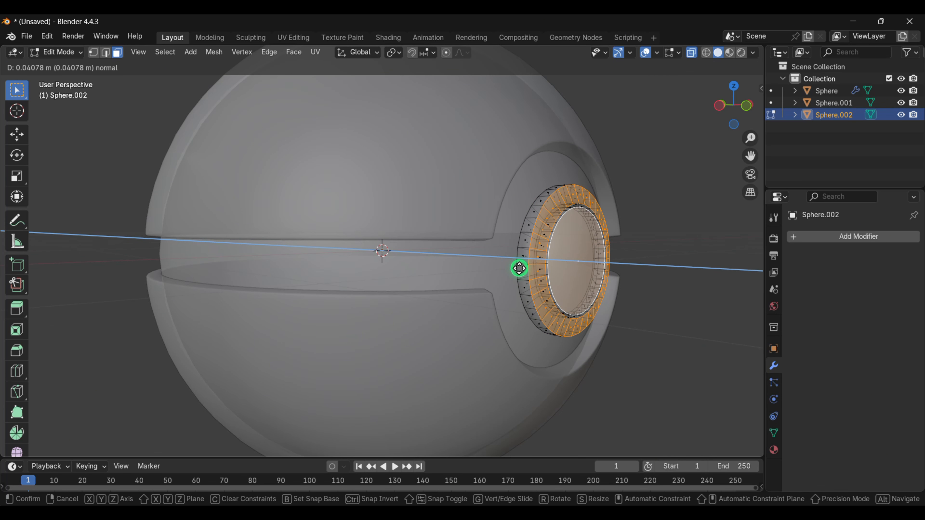
{"action": "left_click", "coordinate": [520, 269]}
- Select the central button face and extrude it further outward
{"action": "left_click", "coordinate": [580, 266]}
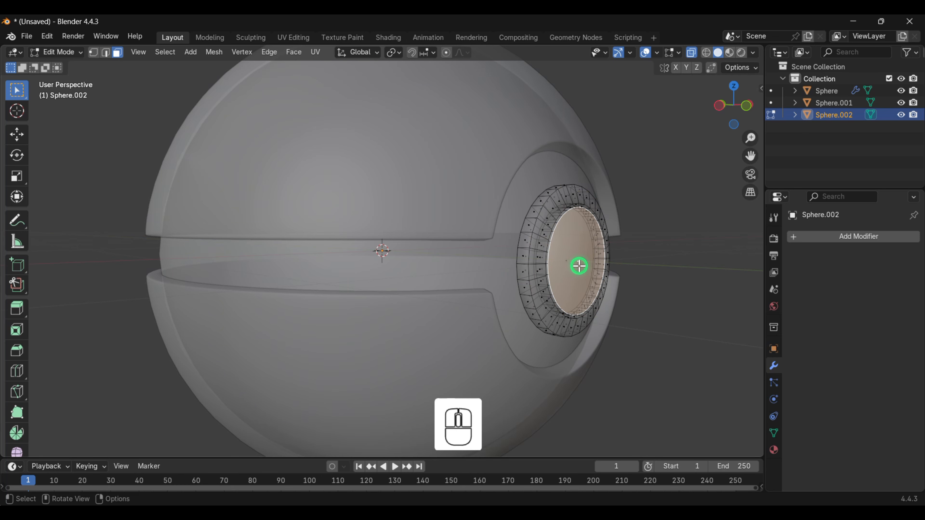
{"action": "key", "text": "e"}
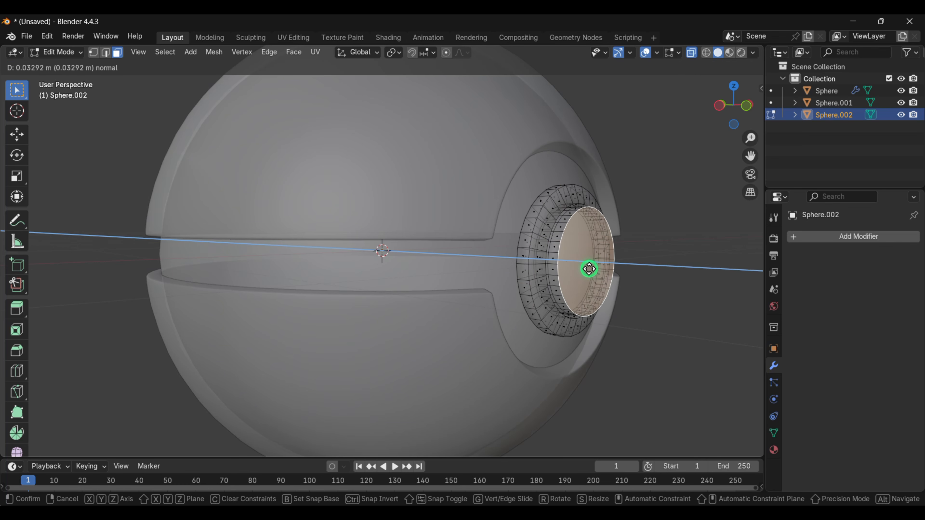
{"action": "left_click", "coordinate": [589, 269]}
- Bevel the edges of the central button face with an offset of about 0.036 m
{"action": "middle_click_drag", "start_coordinate": [584, 267], "coordinate": [547, 260]}
{"action": "key", "text": "ctrl+b"}
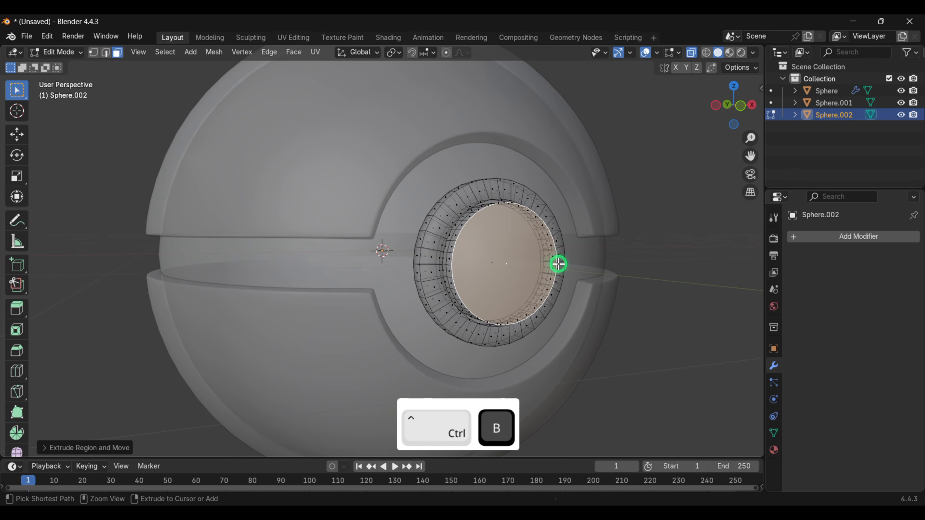
{"action": "left_click", "coordinate": [570, 272]}
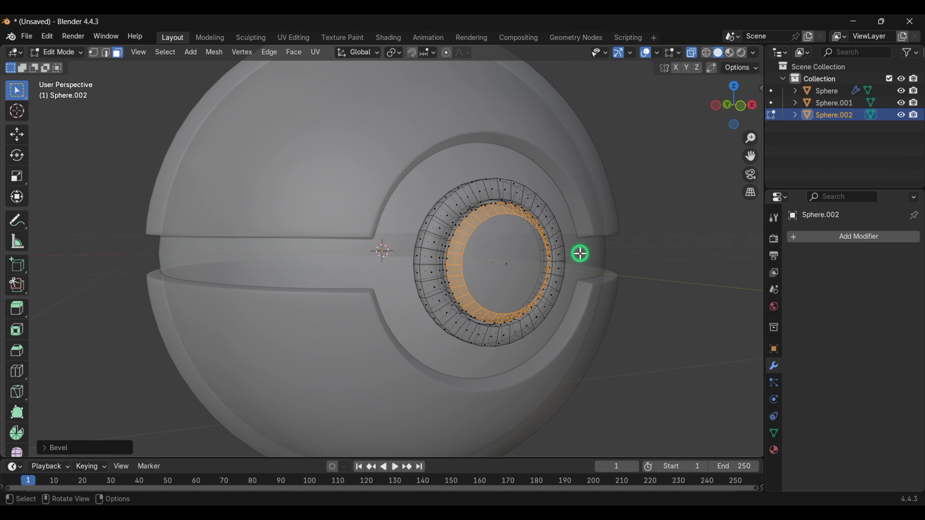
- In object mode, copy the main sphere's Bevel modifier to the button object
{"action": "key", "text": "Tab"}
{"action": "scroll", "coordinate": [548, 258], "scroll_direction": "down", "scroll_amount": 2}
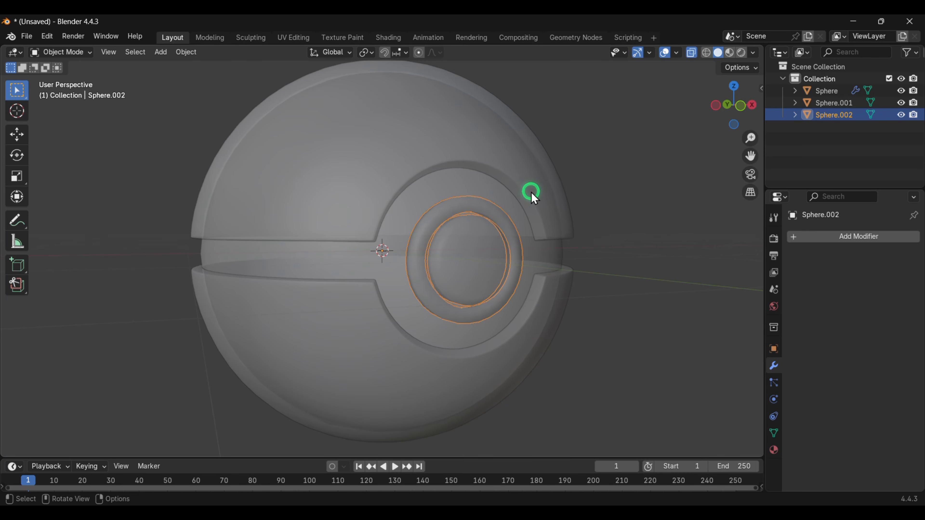
{"action": "left_click", "coordinate": [443, 149], "text": "shift"}
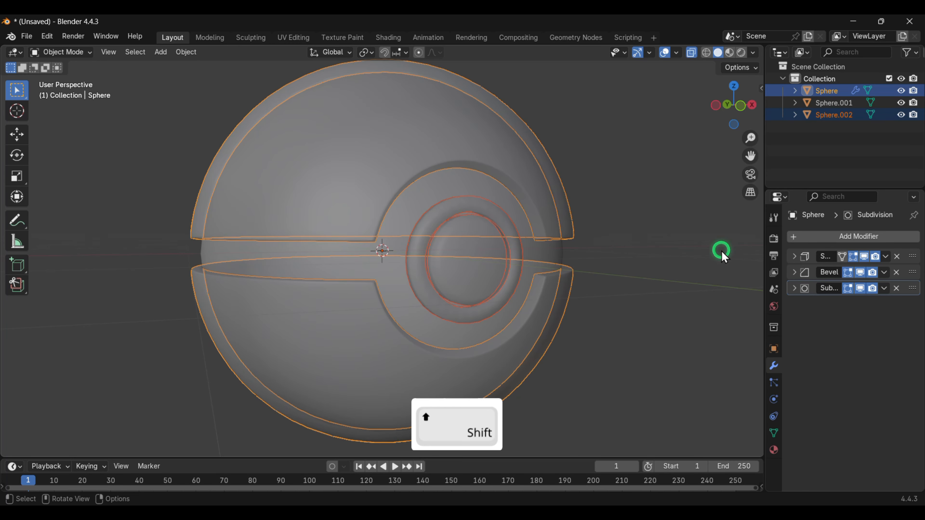
{"action": "left_click", "coordinate": [885, 273]}
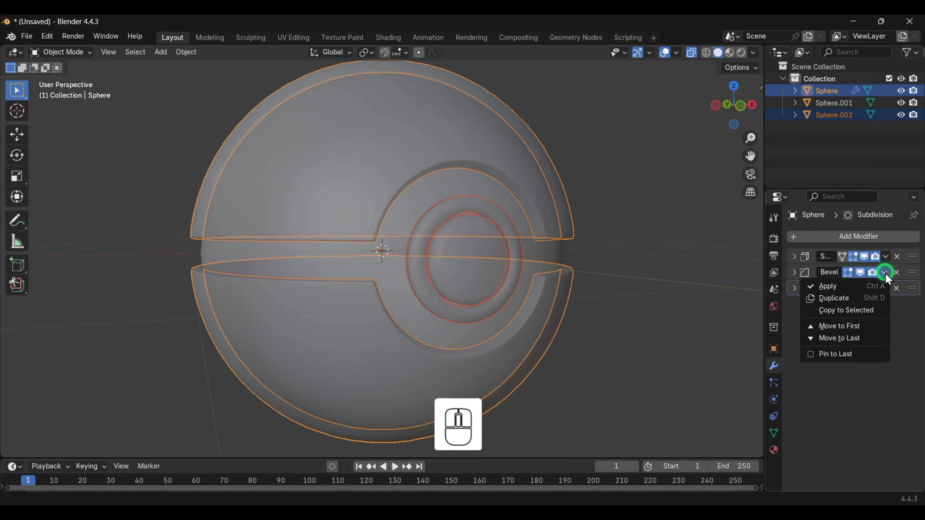
{"action": "left_click", "coordinate": [845, 311]}
- Turn off X-ray and deselect everything to inspect the assembled ball from different angles
{"action": "left_click", "coordinate": [475, 280]}
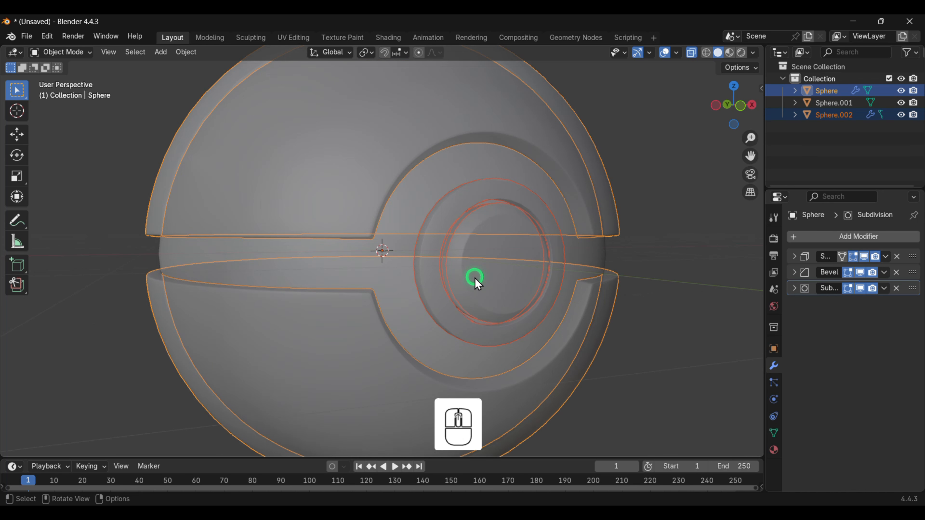
{"action": "key", "text": "Tab"}
{"action": "key", "text": "z"}
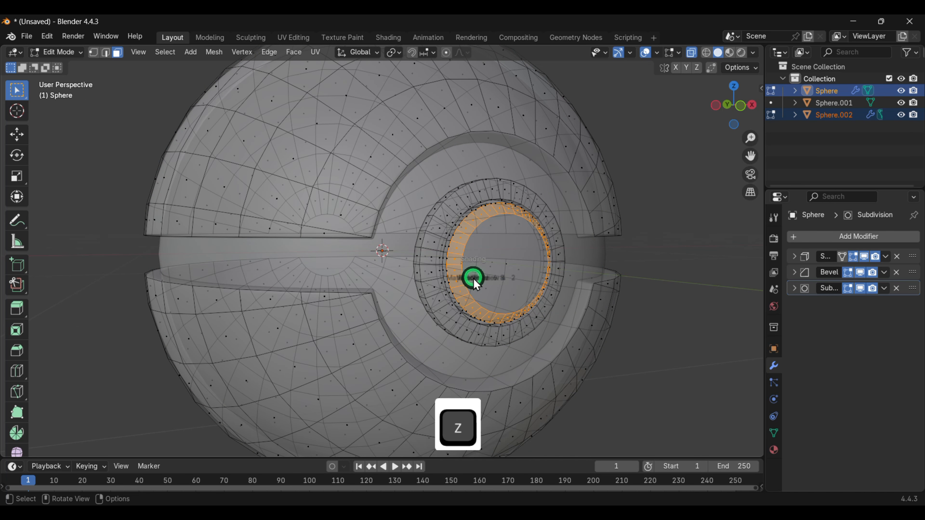
{"action": "left_click", "coordinate": [548, 278]}
{"action": "key", "text": "Tab"}
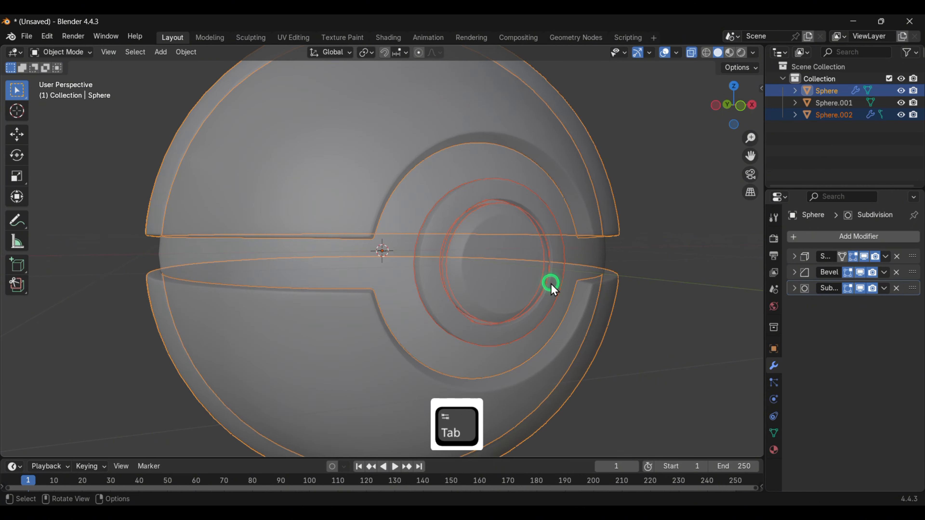
{"action": "middle_click_drag", "start_coordinate": [545, 274], "coordinate": [470, 278]}
{"action": "left_click", "coordinate": [681, 183]}
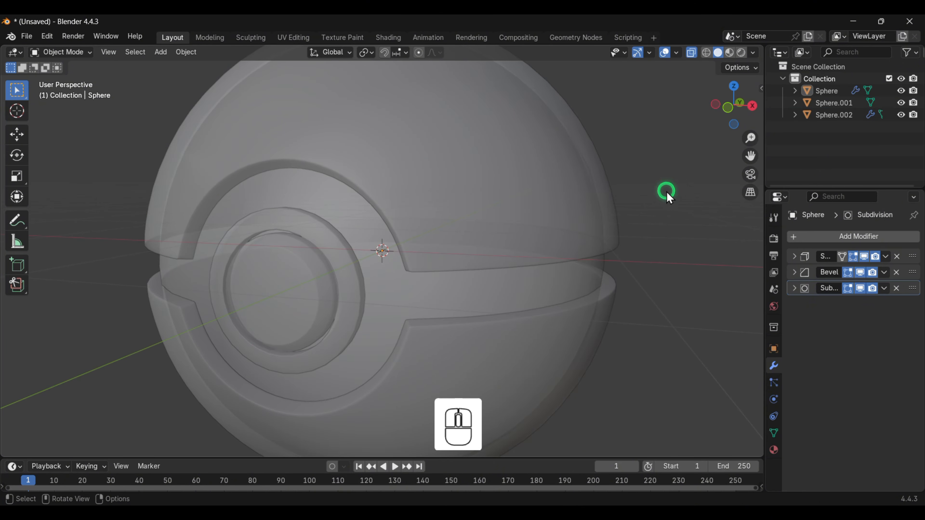
{"action": "left_click", "coordinate": [692, 52]}
{"action": "middle_click_drag", "start_coordinate": [669, 114], "coordinate": [510, 262]}
{"action": "scroll", "coordinate": [528, 284], "scroll_direction": "down", "scroll_amount": 2}
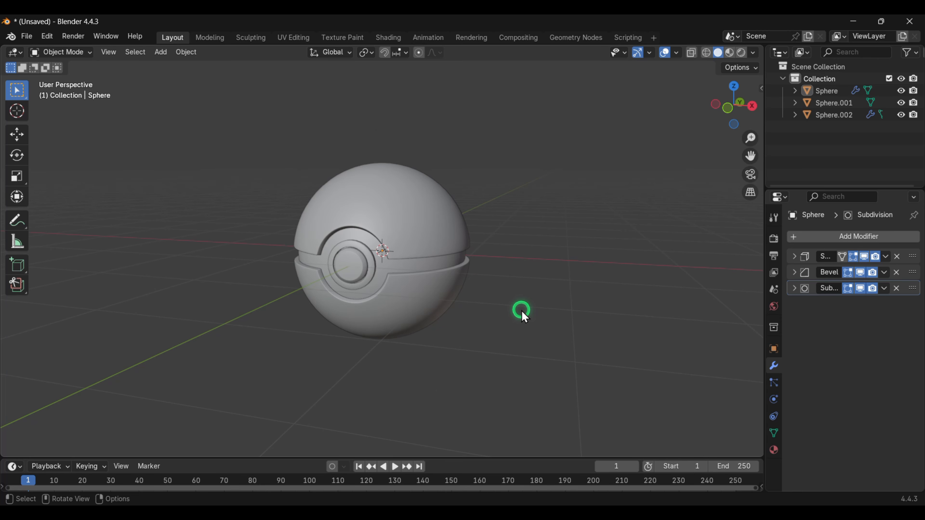
- Add a mesh plane and scale it by 20
{"action": "key", "text": "shift+a"}
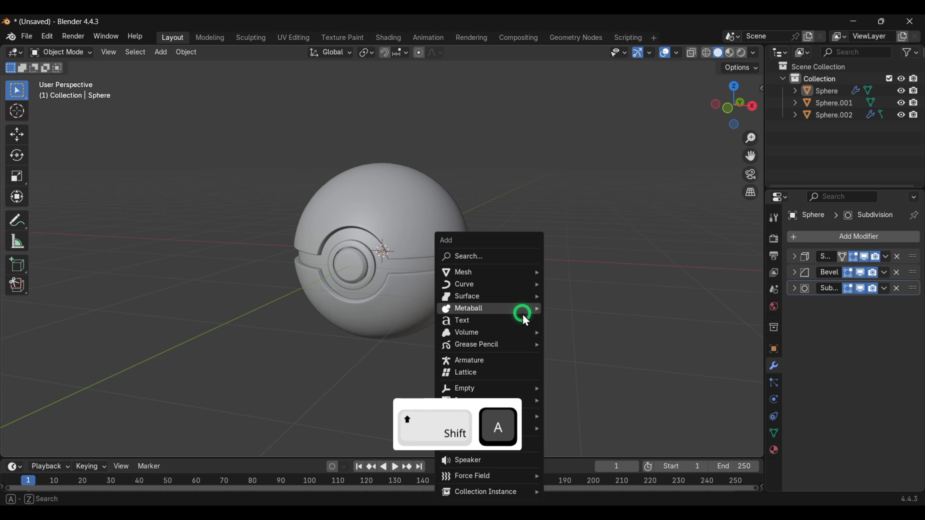
{"action": "mouse_move", "coordinate": [497, 279]}
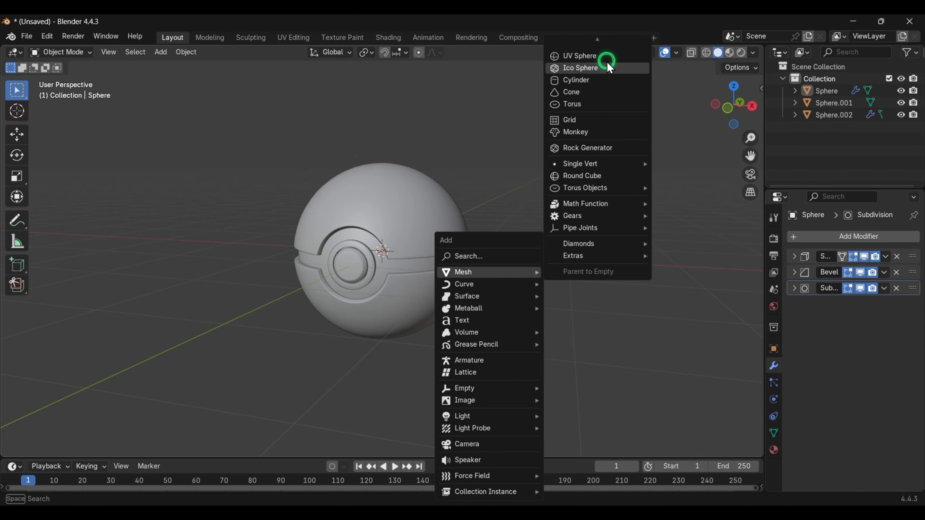
{"action": "left_click", "coordinate": [577, 44]}
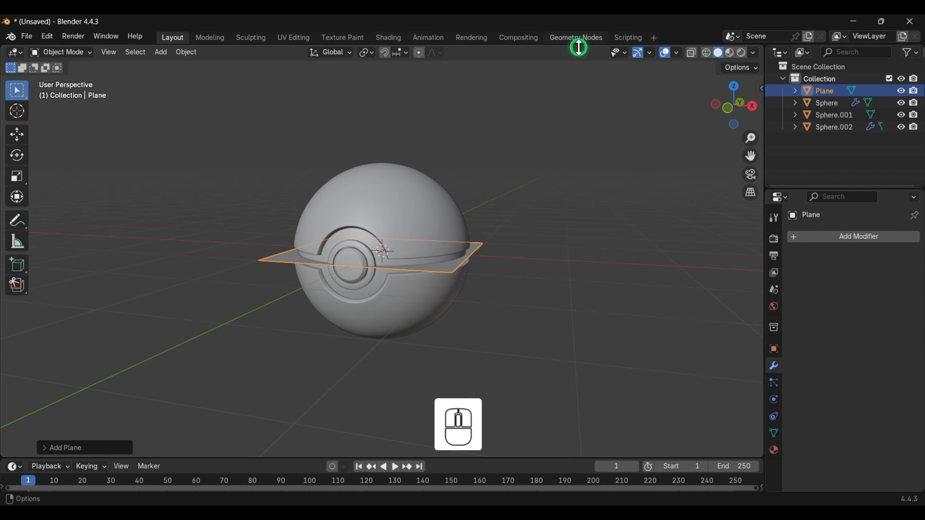
{"action": "type", "text": "s"}
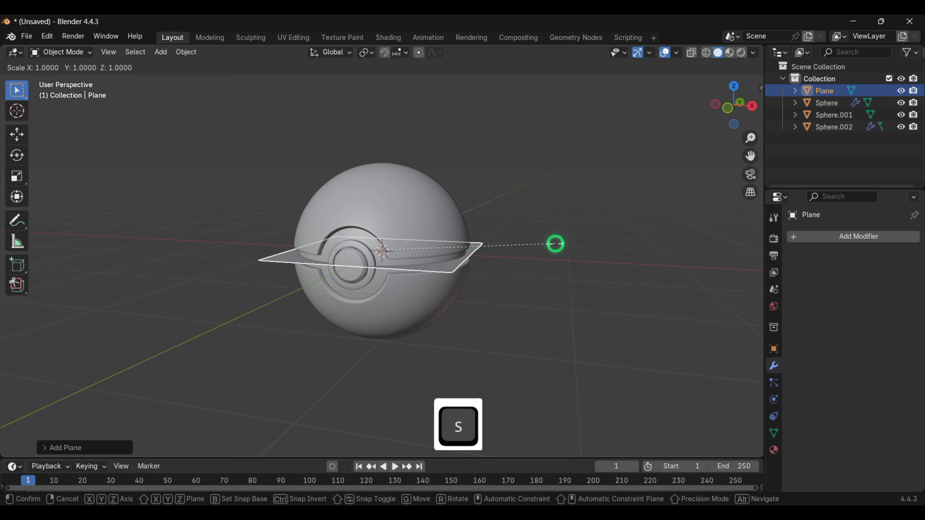
{"action": "type", "text": "20"}
{"action": "key", "text": "Return"}
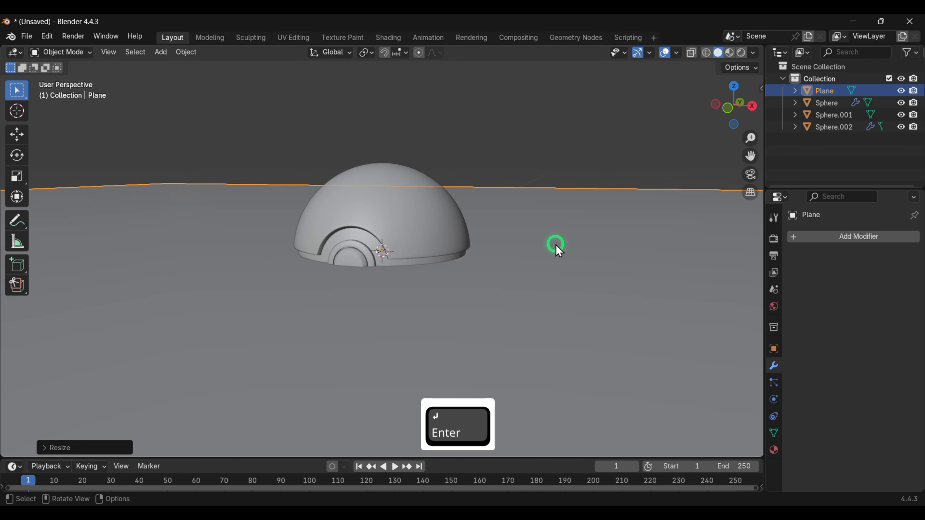
- In front view, move the plane down along Z to sit under the bottom of the ball
{"action": "key", "text": "1"}
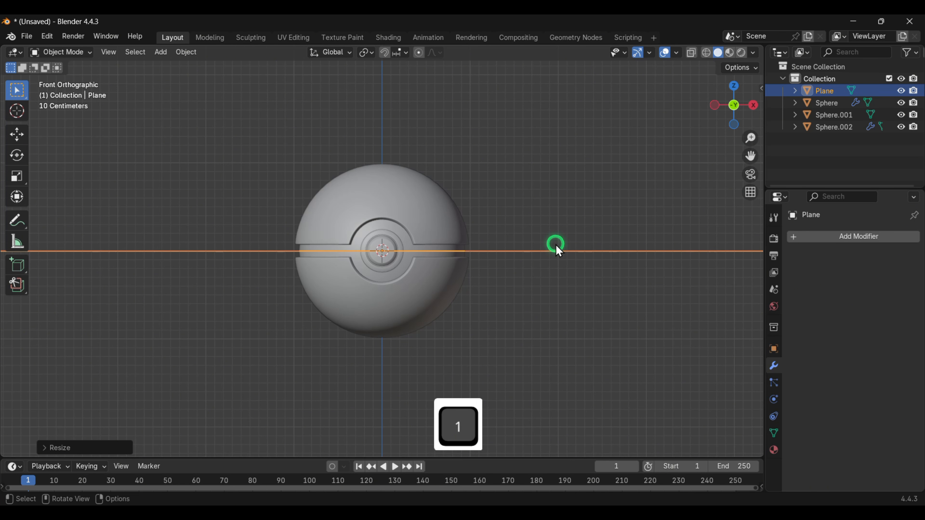
{"action": "key", "text": "g"}
{"action": "key", "text": "z"}
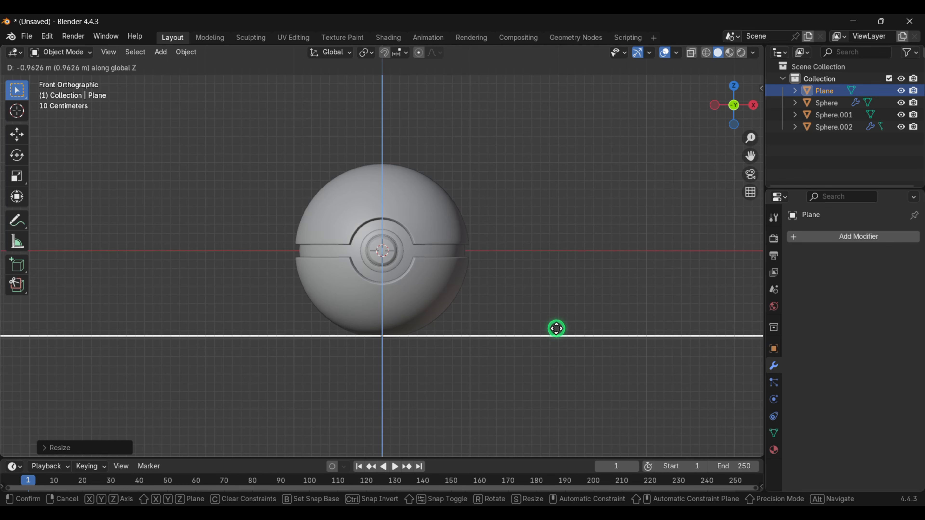
{"action": "left_click", "coordinate": [556, 329]}
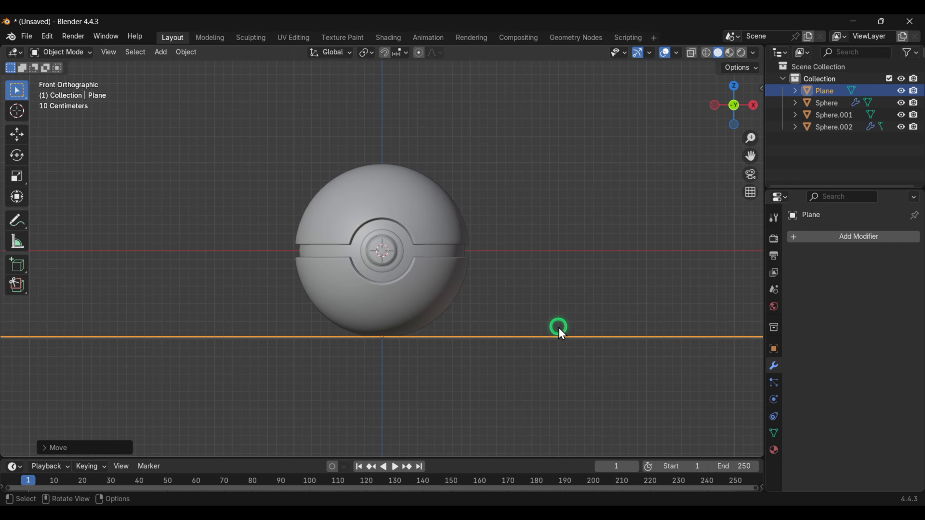
{"action": "middle_click_drag", "start_coordinate": [564, 321], "coordinate": [500, 346]}
- In edge mode, select the plane's back edge and extrude it straight up along Z about 5.7 m into a backdrop wall
{"action": "key", "text": "Tab"}
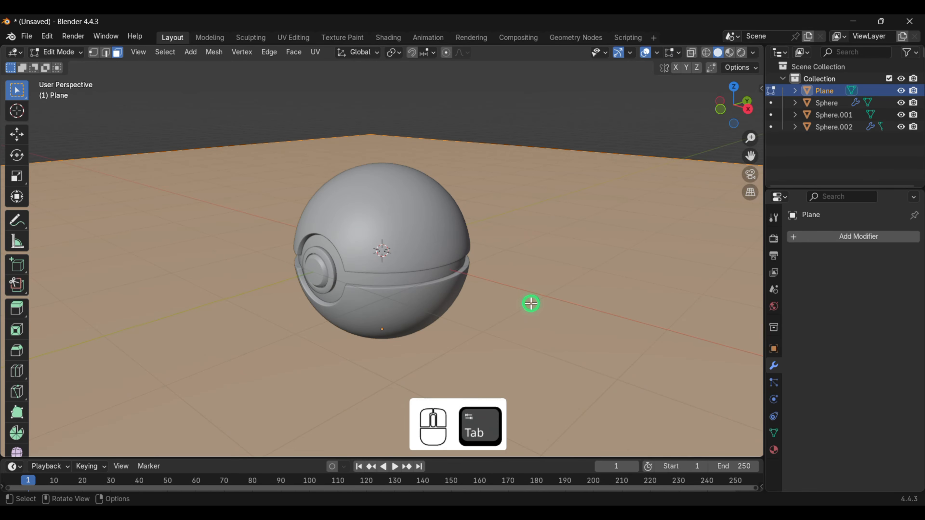
{"action": "scroll", "coordinate": [543, 308], "scroll_direction": "down", "scroll_amount": 5}
{"action": "middle_click_drag", "start_coordinate": [562, 299], "coordinate": [545, 314]}
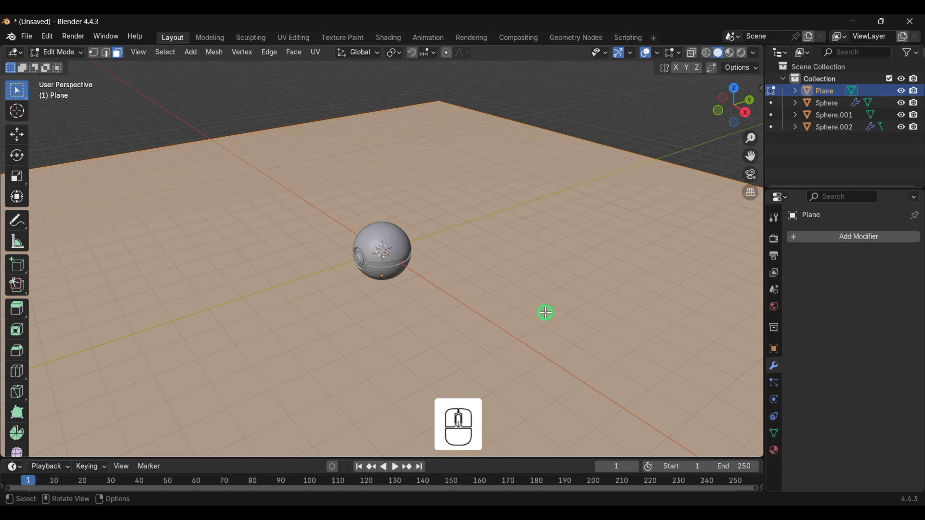
{"action": "key", "text": "2"}
{"action": "left_click", "coordinate": [650, 157]}
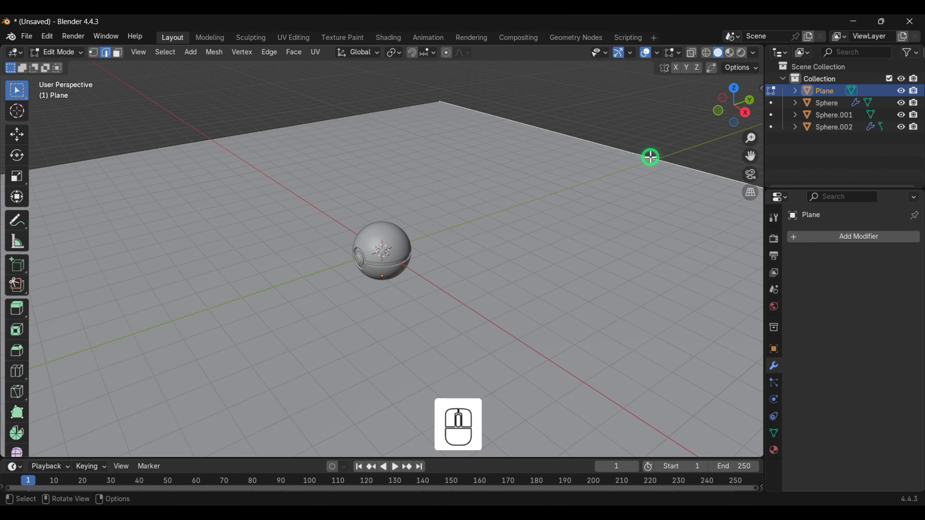
{"action": "key", "text": "e"}
{"action": "key", "text": "z"}
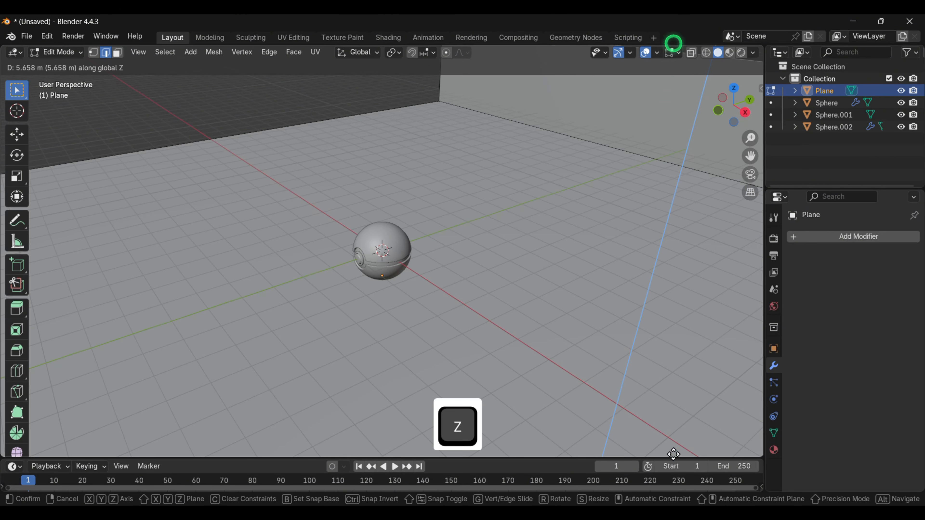
{"action": "left_click", "coordinate": [693, 328]}
- Select the corner edge between floor and wall and bevel it with 7 segments, offset about 0.26 m
{"action": "scroll", "coordinate": [694, 329], "scroll_direction": "down", "scroll_amount": 5}
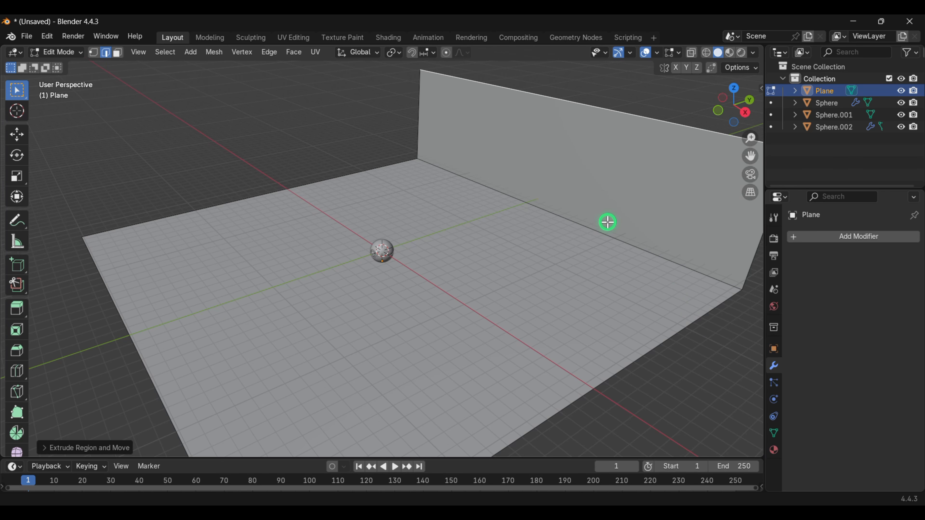
{"action": "left_click", "coordinate": [588, 224]}
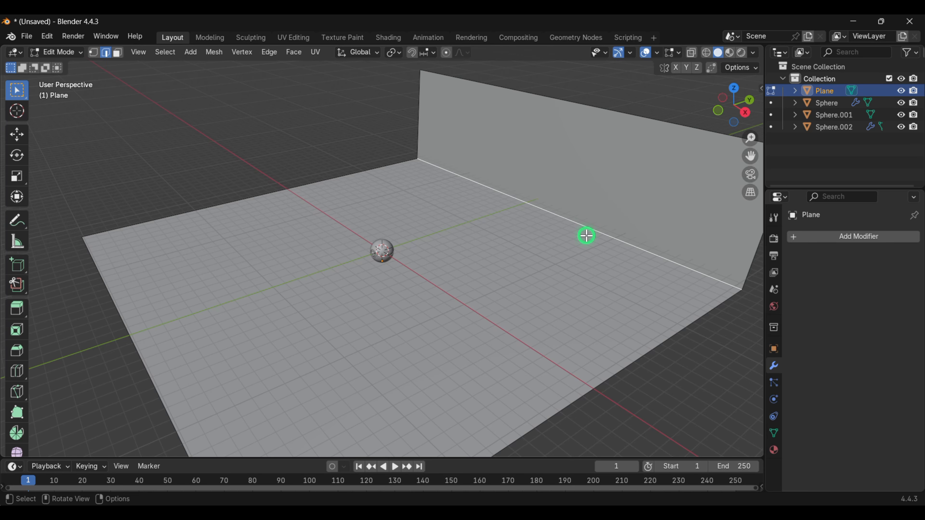
{"action": "key", "text": "ctrl+b"}
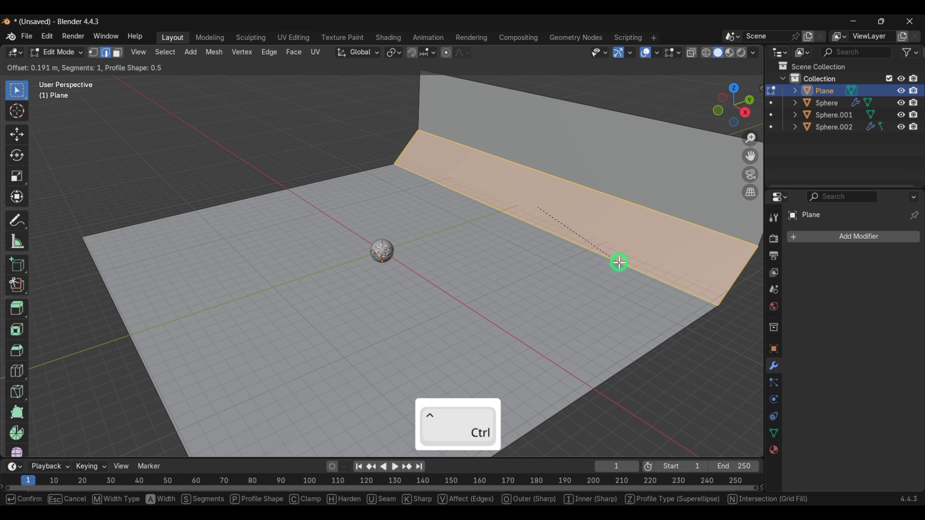
{"action": "scroll", "coordinate": [619, 263], "scroll_direction": "up", "scroll_amount": 6}
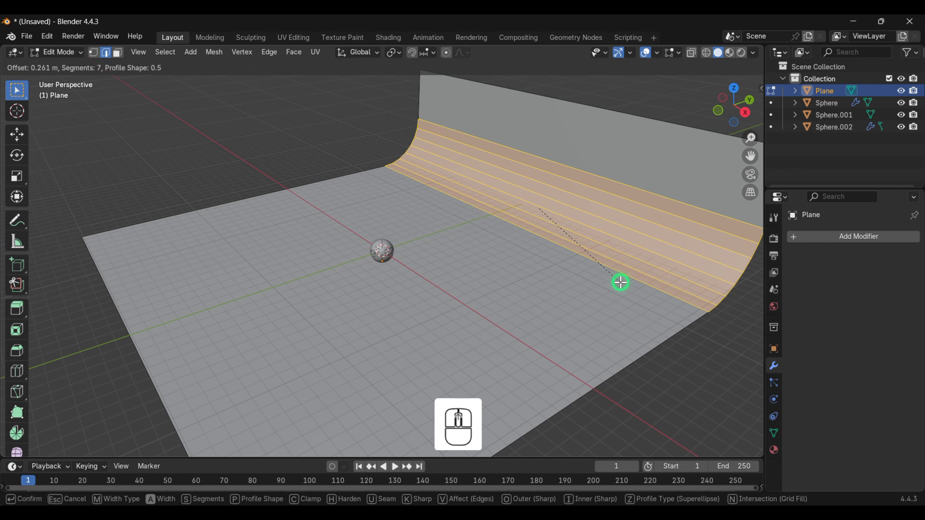
{"action": "left_click", "coordinate": [620, 282]}
- Return to object mode and shade the backdrop smooth
{"action": "key", "text": "Tab"}
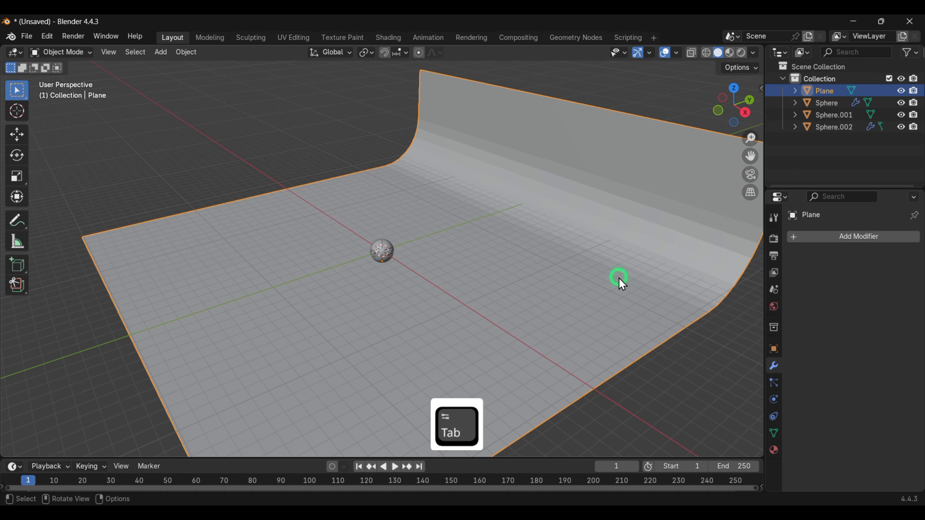
{"action": "right_click", "coordinate": [611, 204]}
{"action": "left_click", "coordinate": [597, 203]}
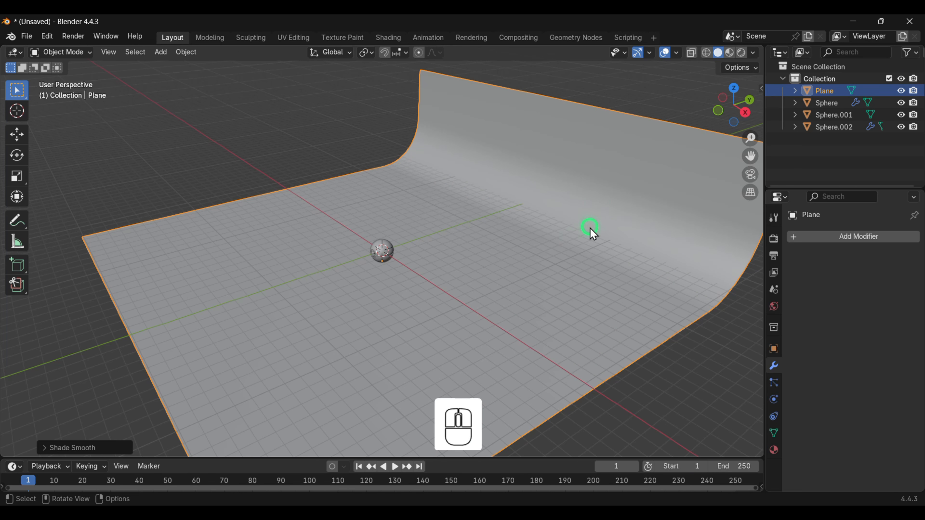
{"action": "scroll", "coordinate": [538, 260], "scroll_direction": "up", "scroll_amount": 2}
{"action": "mouse_move", "coordinate": [527, 268]}
{"action": "middle_mouse_down"}
{"action": "mouse_move", "coordinate": [522, 263]}
{"action": "mouse_move", "coordinate": [577, 244]}
{"action": "mouse_move", "coordinate": [593, 253]}
{"action": "mouse_move", "coordinate": [512, 262]}
{"action": "middle_mouse_up"}
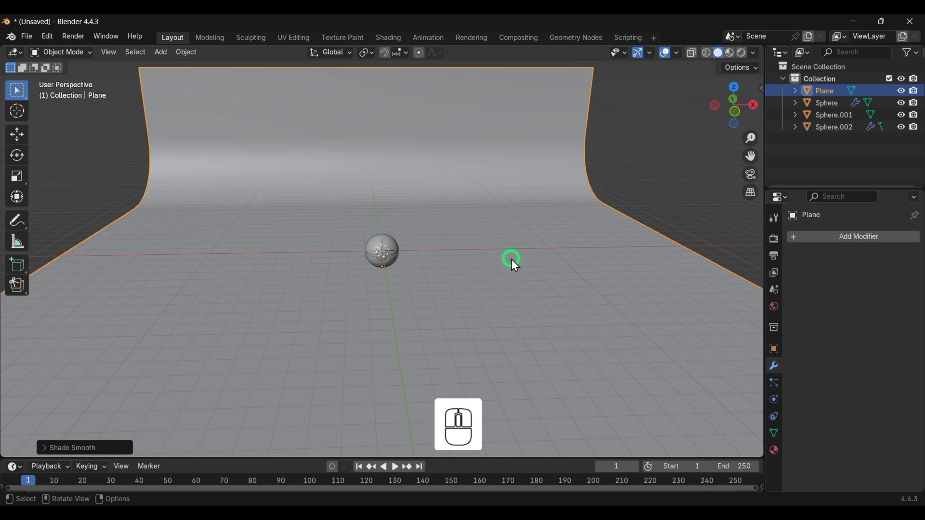
- Switch the render engine to Cycles and set the device to GPU Compute
{"action": "scroll", "coordinate": [448, 277], "scroll_direction": "up", "scroll_amount": 2}
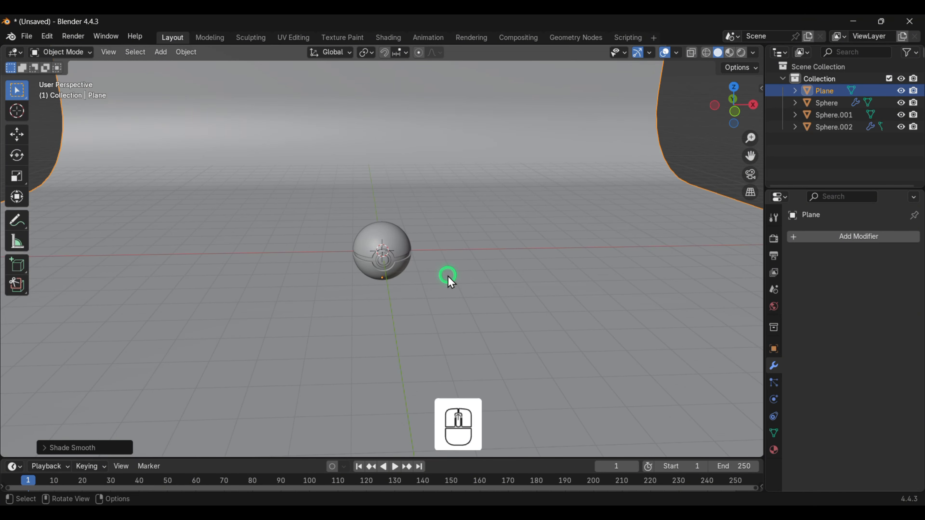
{"action": "left_click", "coordinate": [776, 241]}
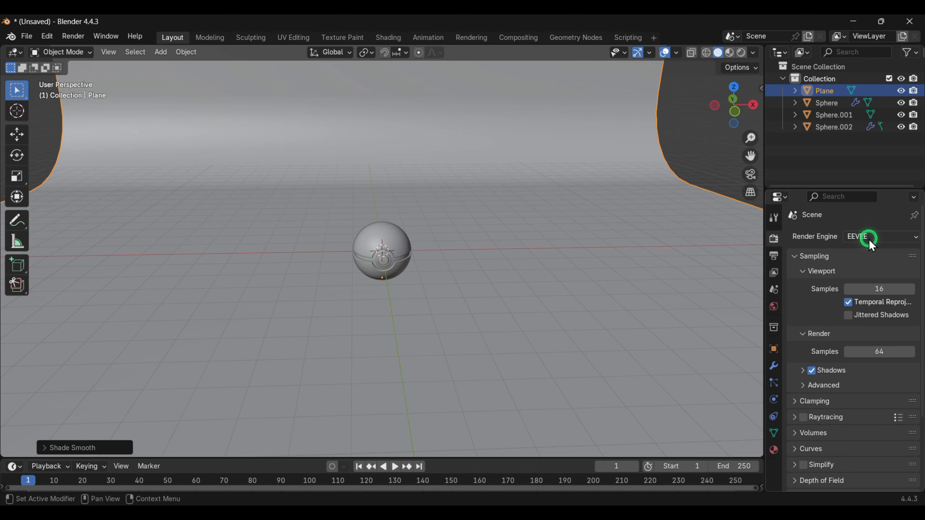
{"action": "left_click", "coordinate": [870, 237]}
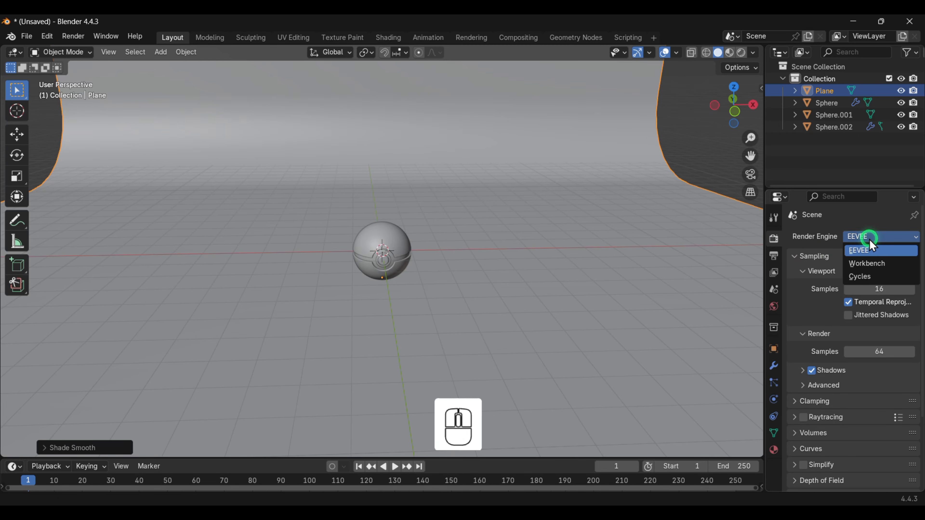
{"action": "left_click", "coordinate": [856, 276]}
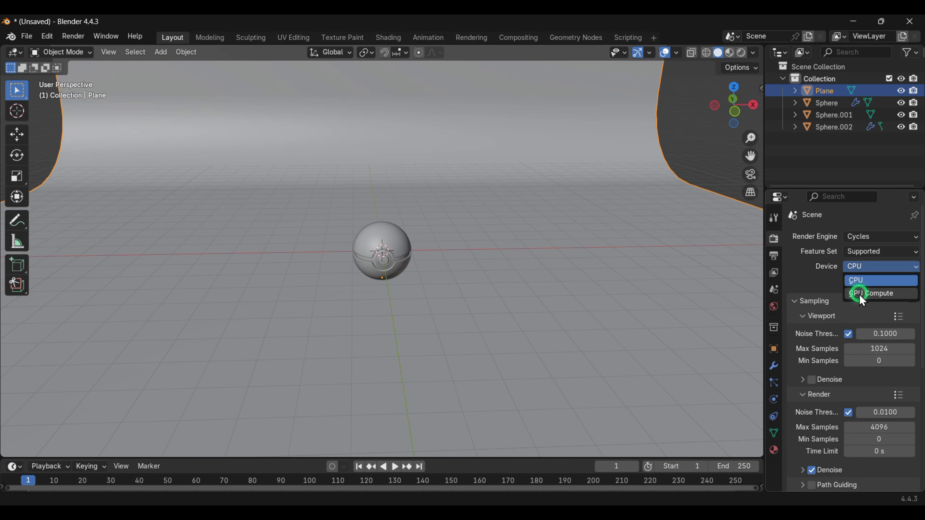
{"action": "left_click", "coordinate": [859, 291]}
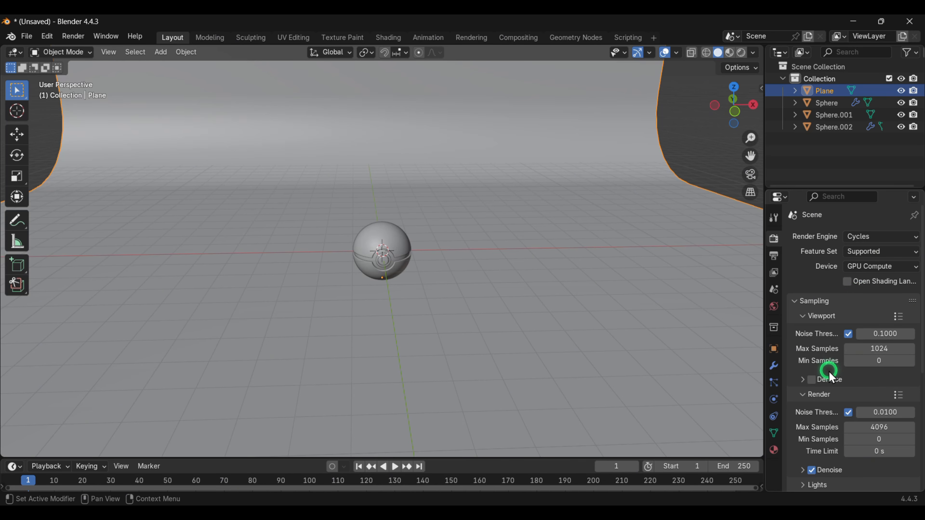
- Enable viewport denoising, Simplify and Motion Blur in the render settings
{"action": "left_click", "coordinate": [809, 383]}
{"action": "scroll", "coordinate": [811, 382], "scroll_direction": "down", "scroll_amount": 6}
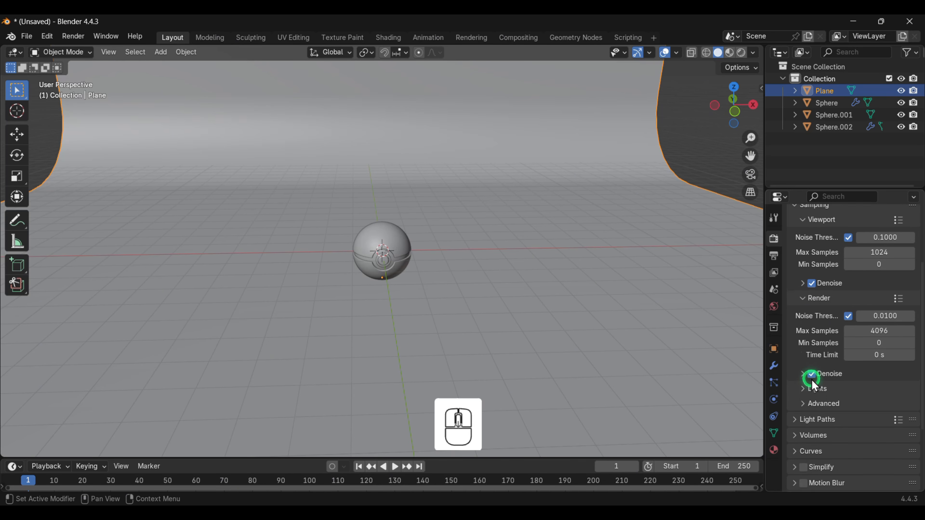
{"action": "scroll", "coordinate": [811, 386], "scroll_direction": "down", "scroll_amount": 1}
{"action": "left_click", "coordinate": [804, 419]}
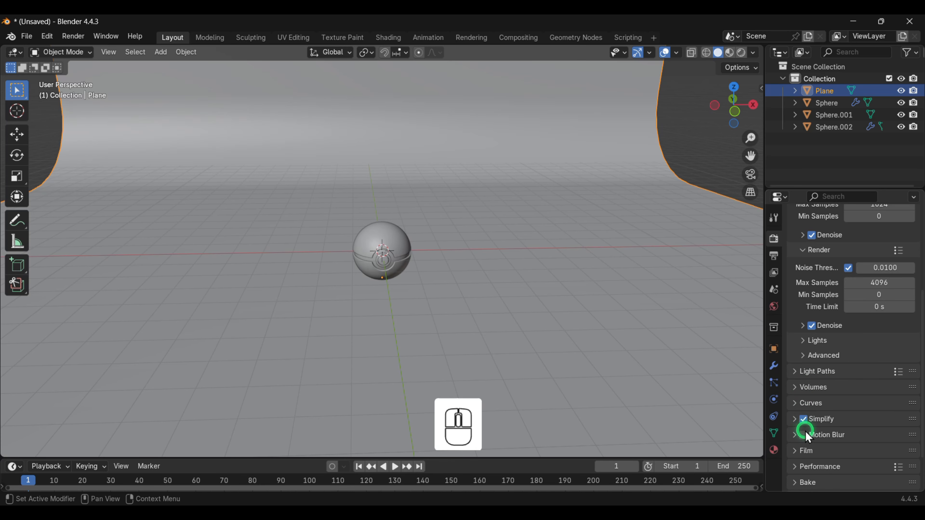
{"action": "left_click", "coordinate": [804, 434]}
{"action": "scroll", "coordinate": [792, 406], "scroll_direction": "down", "scroll_amount": 2}
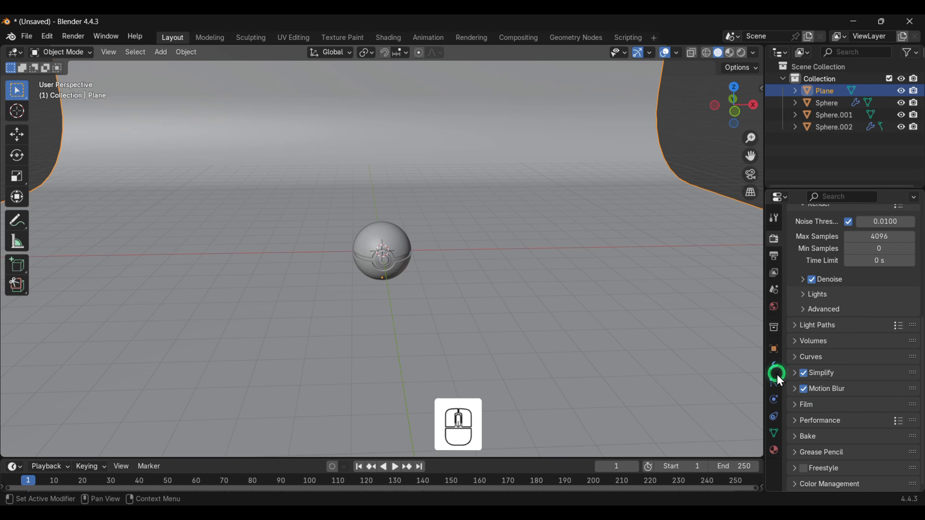
- Switch the viewport shading to Rendered
{"action": "left_click", "coordinate": [534, 286]}
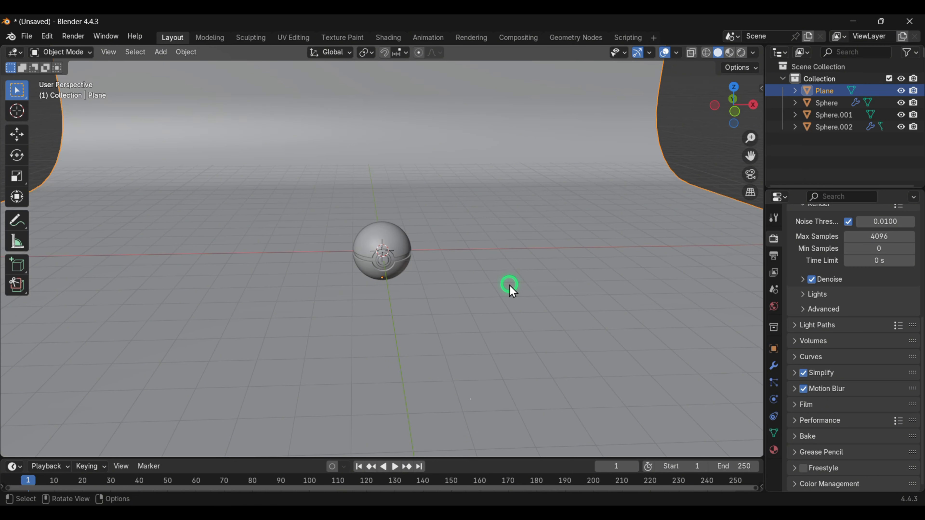
{"action": "key", "text": "z"}
{"action": "left_click", "coordinate": [509, 218]}
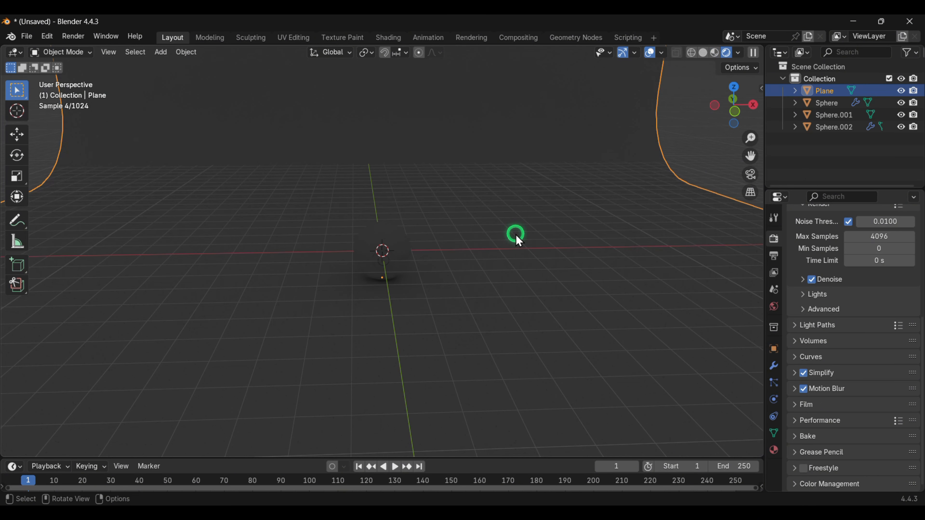
{"action": "middle_click_drag", "start_coordinate": [491, 235], "coordinate": [552, 165]}
{"action": "left_click", "coordinate": [558, 151]}
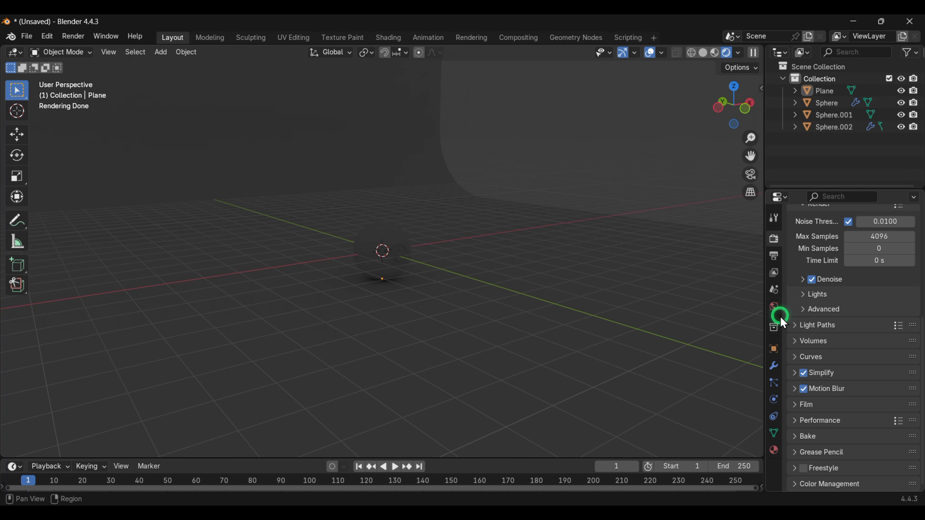
- Set the world color to an Environment Texture and load the pine_picnic_4k HDRI from Downloads
{"action": "left_click", "coordinate": [775, 307]}
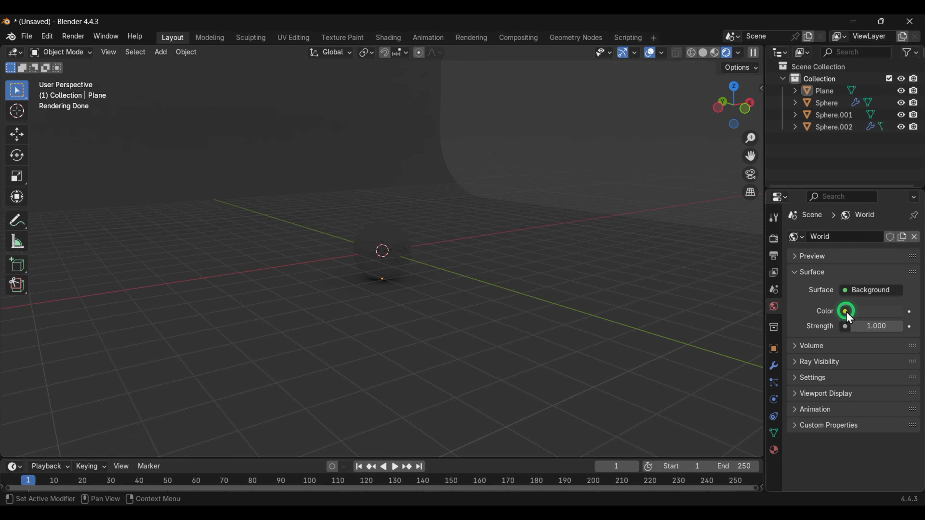
{"action": "left_click", "coordinate": [845, 312]}
{"action": "left_click", "coordinate": [583, 365]}
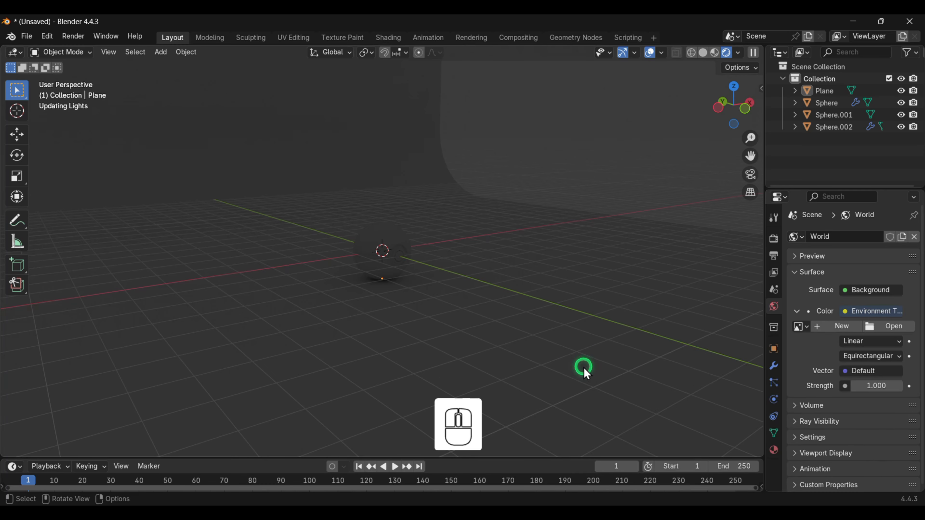
{"action": "left_click", "coordinate": [800, 391]}
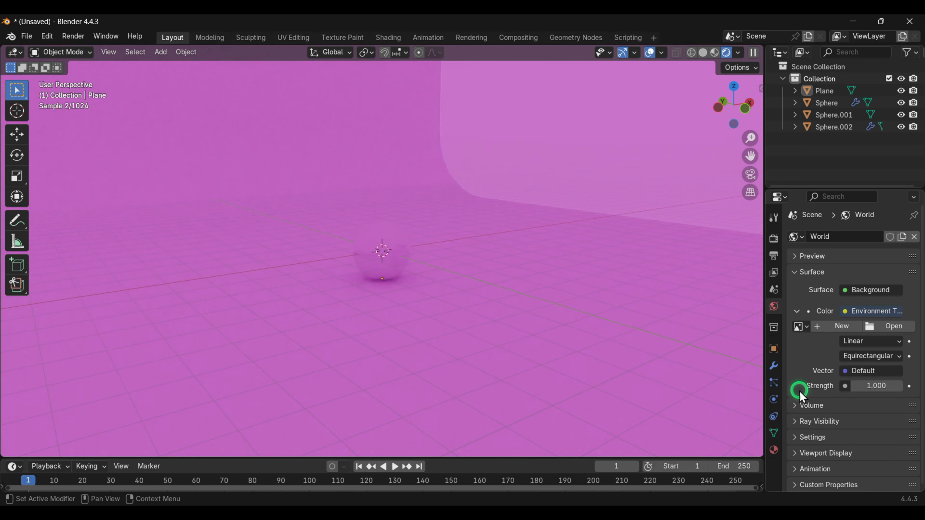
{"action": "left_click", "coordinate": [894, 328]}
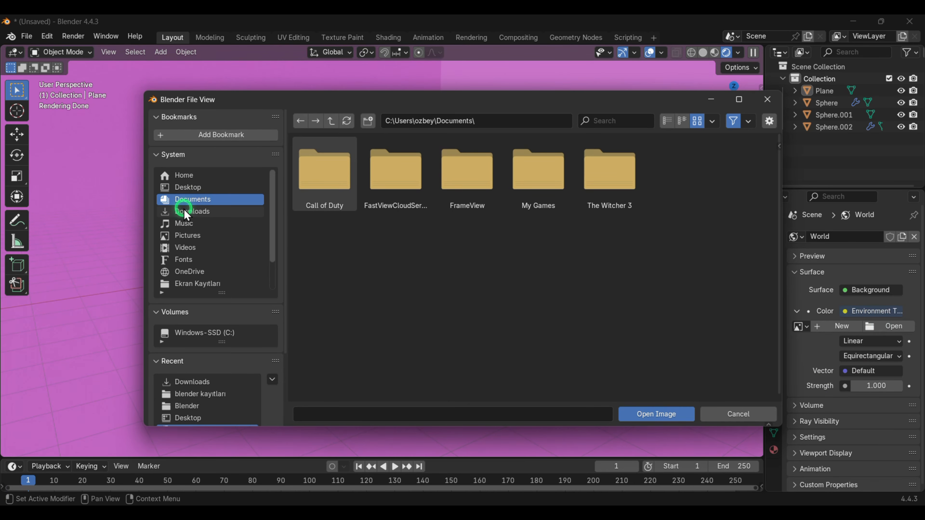
{"action": "left_click", "coordinate": [184, 215]}
{"action": "scroll", "coordinate": [491, 314], "scroll_direction": "down", "scroll_amount": 3}
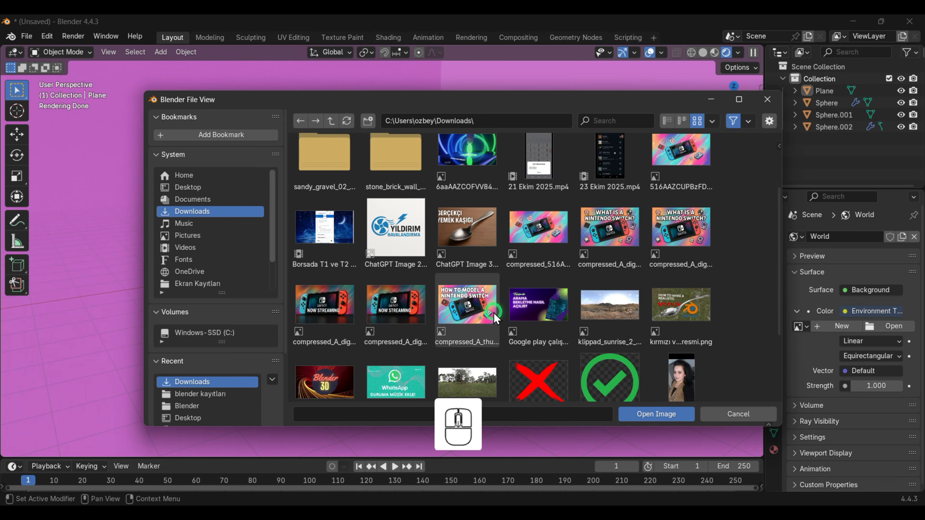
{"action": "scroll", "coordinate": [481, 308], "scroll_direction": "down", "scroll_amount": 2}
{"action": "double_click", "coordinate": [476, 306]}
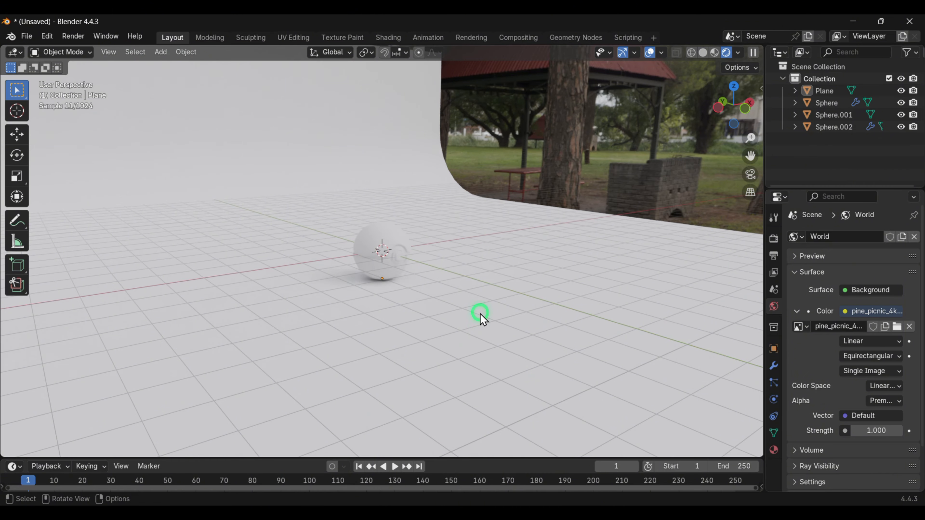
- Replace the world HDRI with the klippad_sunrise image from Downloads
{"action": "middle_click_drag", "start_coordinate": [481, 310], "coordinate": [459, 308]}
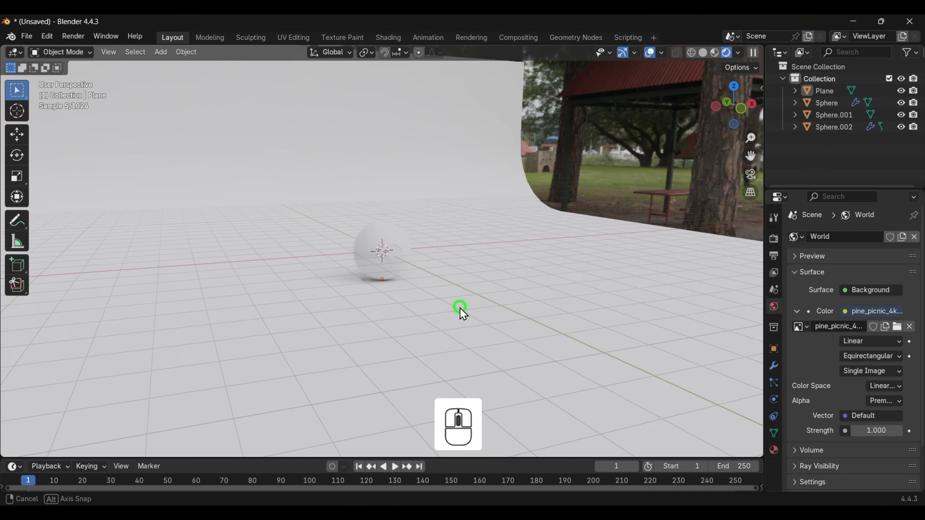
{"action": "left_click", "coordinate": [896, 327]}
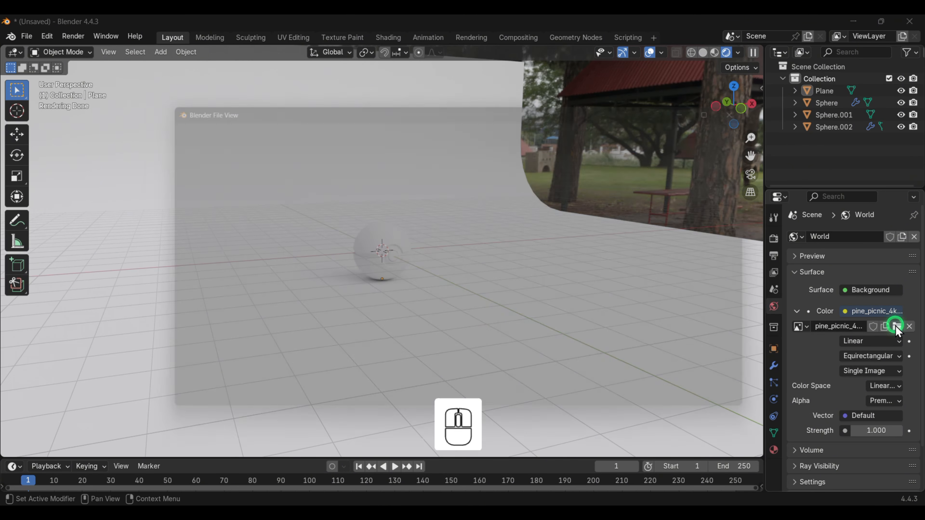
{"action": "scroll", "coordinate": [607, 290], "scroll_direction": "down", "scroll_amount": 2}
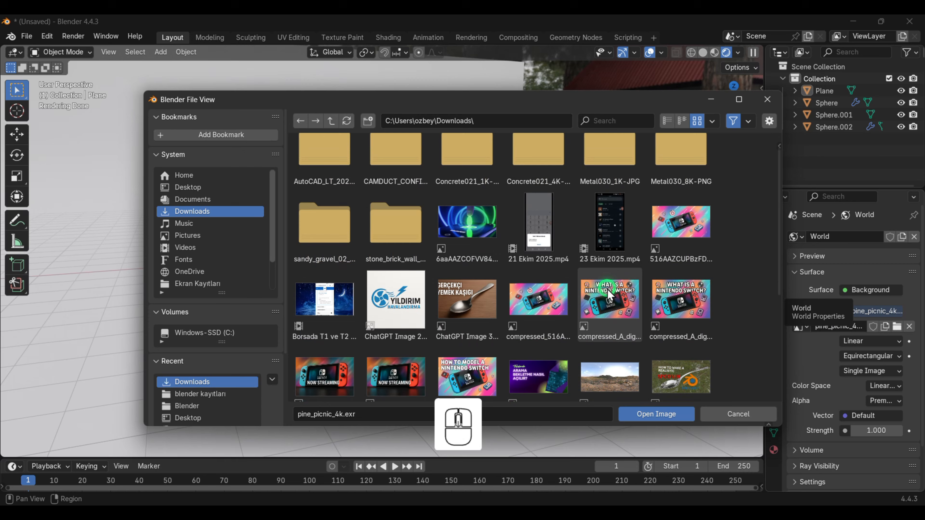
{"action": "scroll", "coordinate": [615, 363], "scroll_direction": "down", "scroll_amount": 1}
{"action": "double_click", "coordinate": [612, 360]}
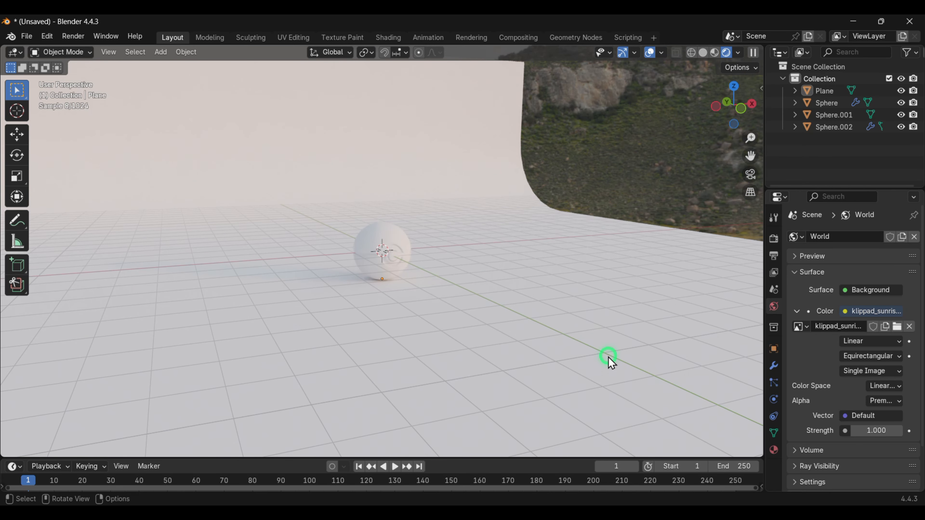
- Select the backdrop plane and add a new material named plane
{"action": "mouse_move", "coordinate": [567, 293]}
{"action": "middle_mouse_down"}
{"action": "mouse_move", "coordinate": [490, 281]}
{"action": "mouse_move", "coordinate": [467, 290]}
{"action": "mouse_move", "coordinate": [485, 300]}
{"action": "mouse_move", "coordinate": [555, 299]}
{"action": "middle_mouse_up"}
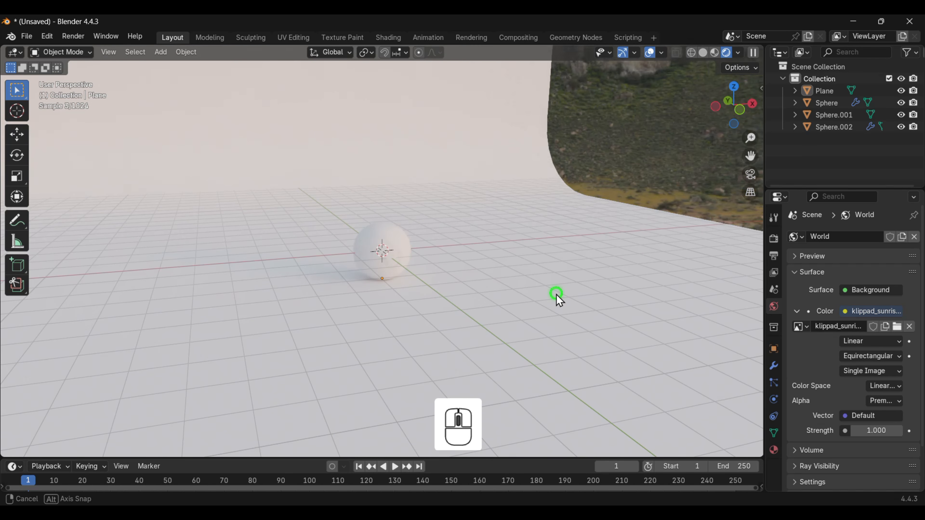
{"action": "left_click", "coordinate": [574, 292]}
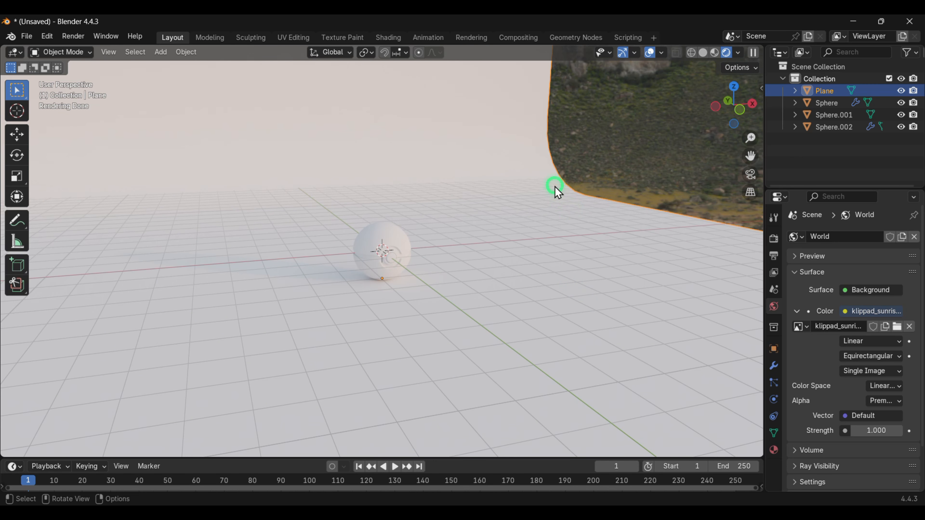
{"action": "left_click", "coordinate": [487, 106]}
{"action": "left_click", "coordinate": [775, 450]}
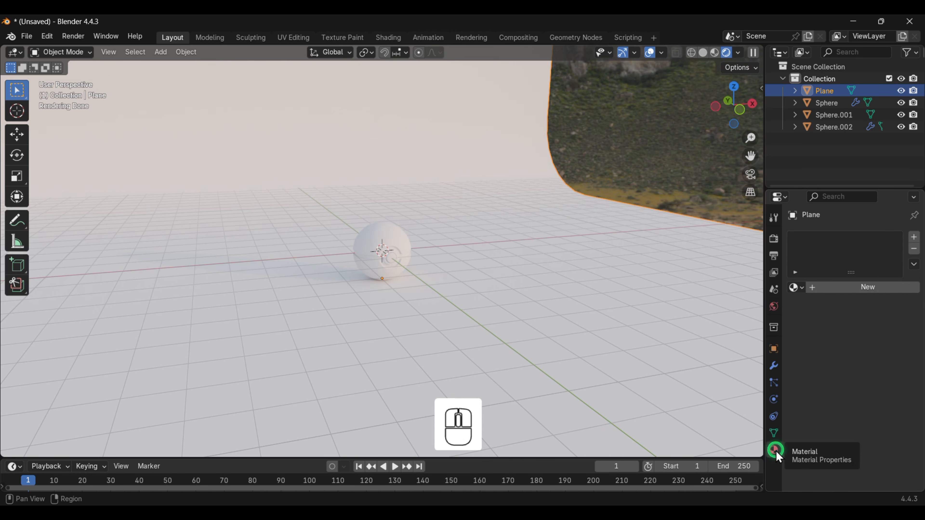
{"action": "left_click", "coordinate": [857, 288]}
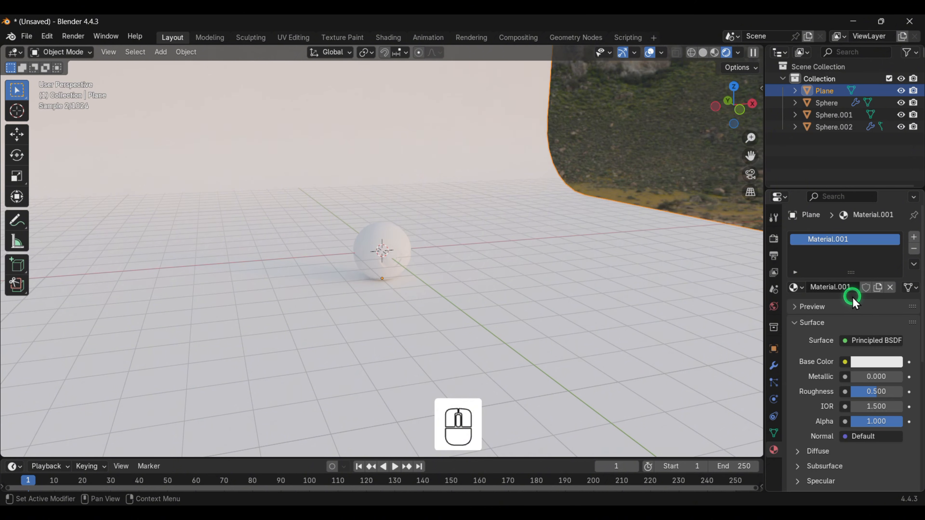
{"action": "left_click", "coordinate": [854, 287]}
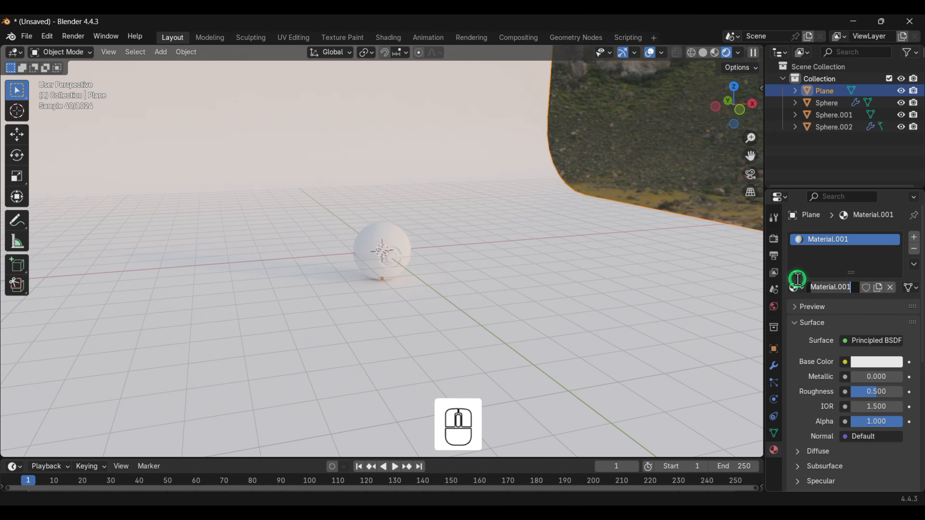
{"action": "type", "text": "plane"}
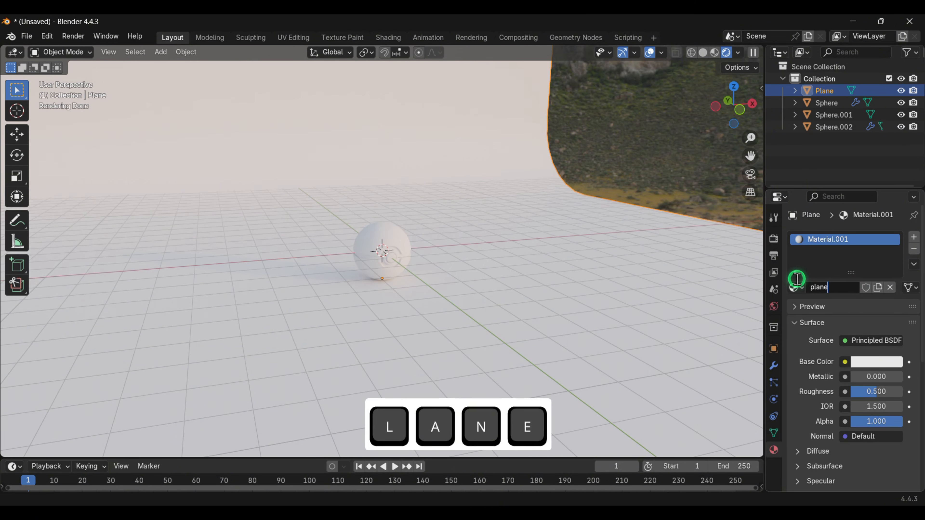
{"action": "key", "text": "Return"}
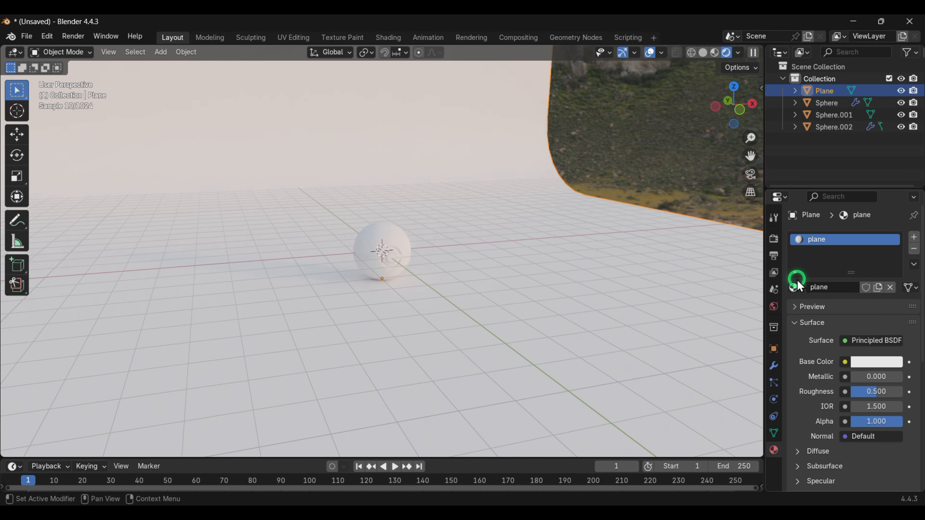
- Apply the wood material from the Material Library VX Sample Materials library to the selected backdrop plane
{"action": "scroll", "coordinate": [839, 379], "scroll_direction": "down", "scroll_amount": 5}
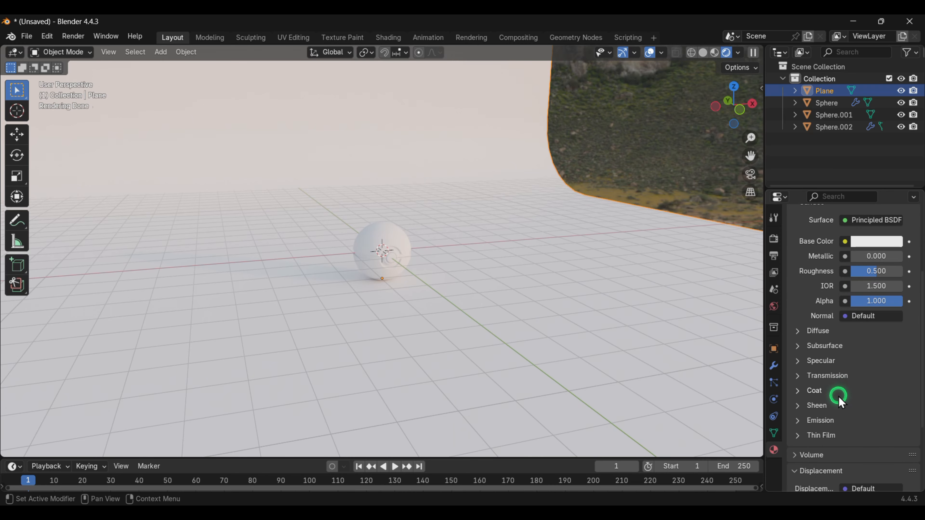
{"action": "scroll", "coordinate": [839, 392], "scroll_direction": "down", "scroll_amount": 5}
{"action": "left_click", "coordinate": [839, 420]}
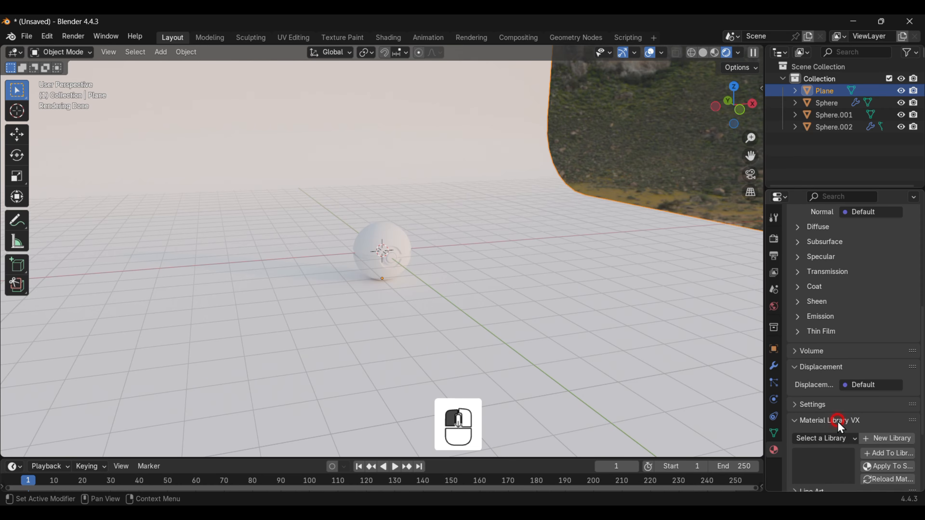
{"action": "scroll", "coordinate": [836, 425], "scroll_direction": "down", "scroll_amount": 5}
{"action": "left_click", "coordinate": [828, 368]}
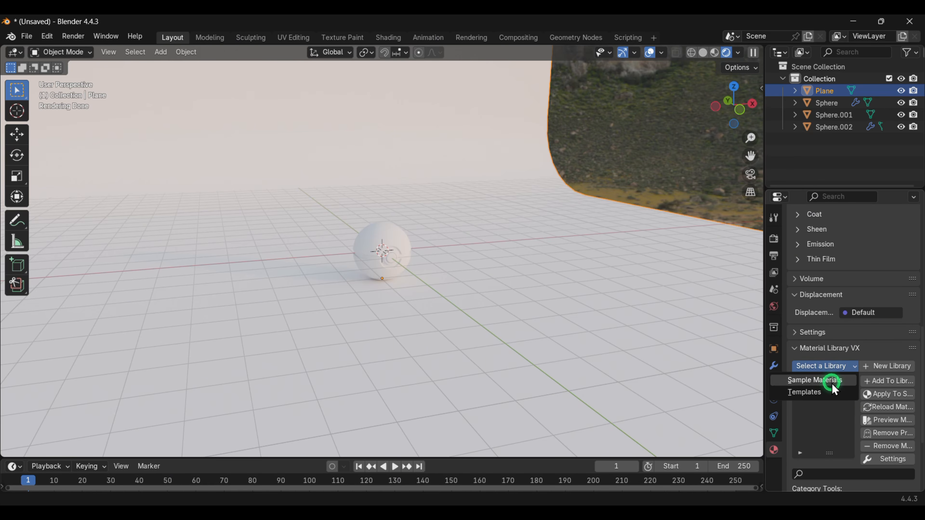
{"action": "left_click", "coordinate": [832, 383]}
{"action": "scroll", "coordinate": [831, 398], "scroll_direction": "down", "scroll_amount": 10}
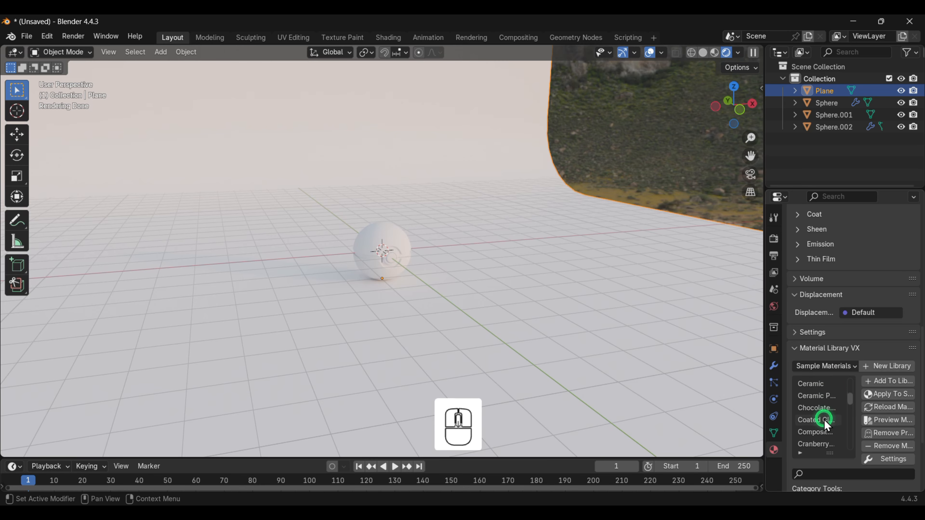
{"action": "scroll", "coordinate": [829, 433], "scroll_direction": "down", "scroll_amount": 8}
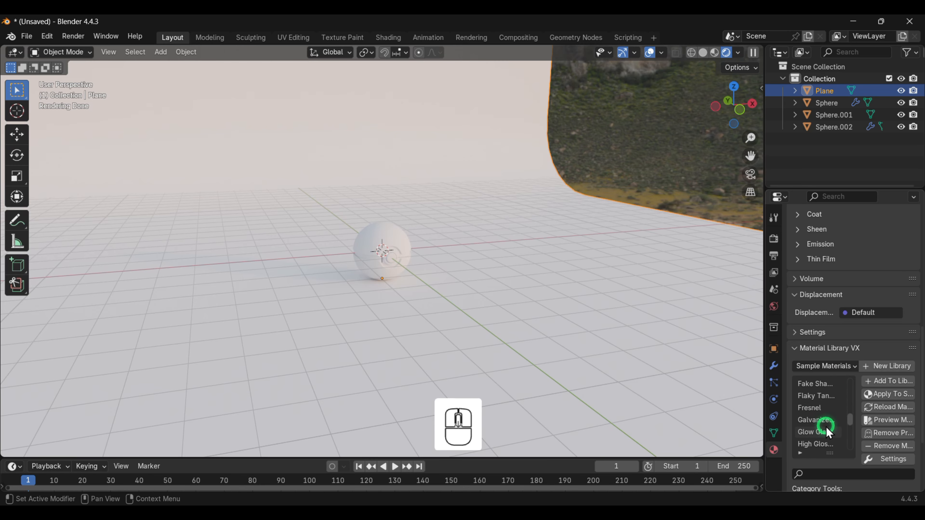
{"action": "scroll", "coordinate": [830, 433], "scroll_direction": "down", "scroll_amount": 3}
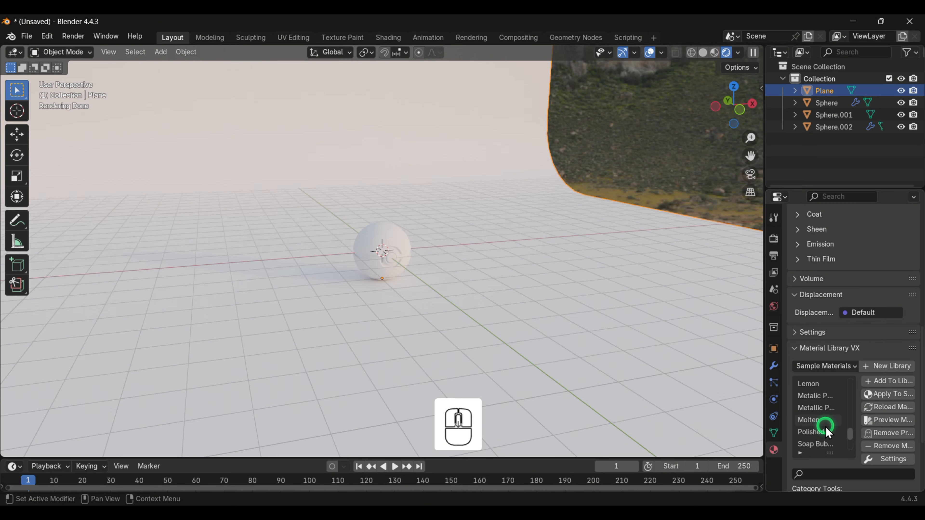
{"action": "scroll", "coordinate": [829, 432], "scroll_direction": "down", "scroll_amount": 4}
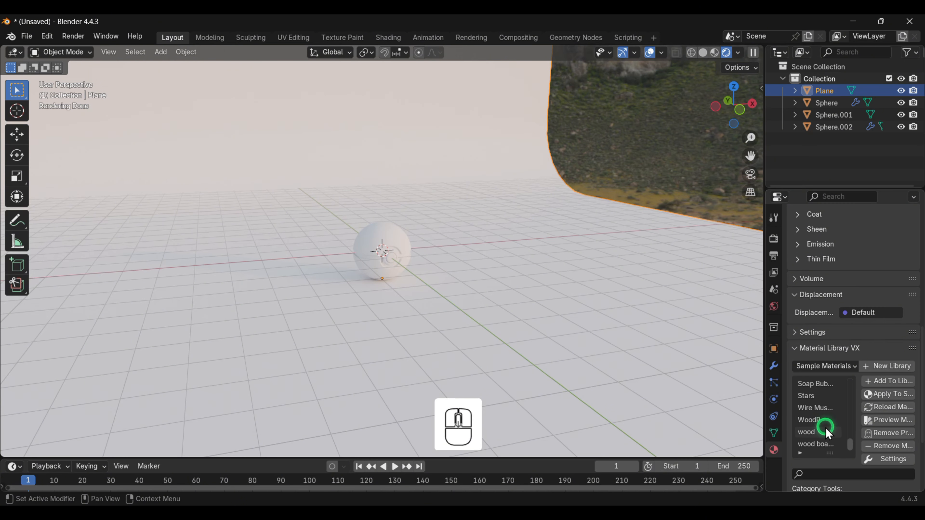
{"action": "left_click", "coordinate": [827, 432]}
{"action": "left_click", "coordinate": [889, 395]}
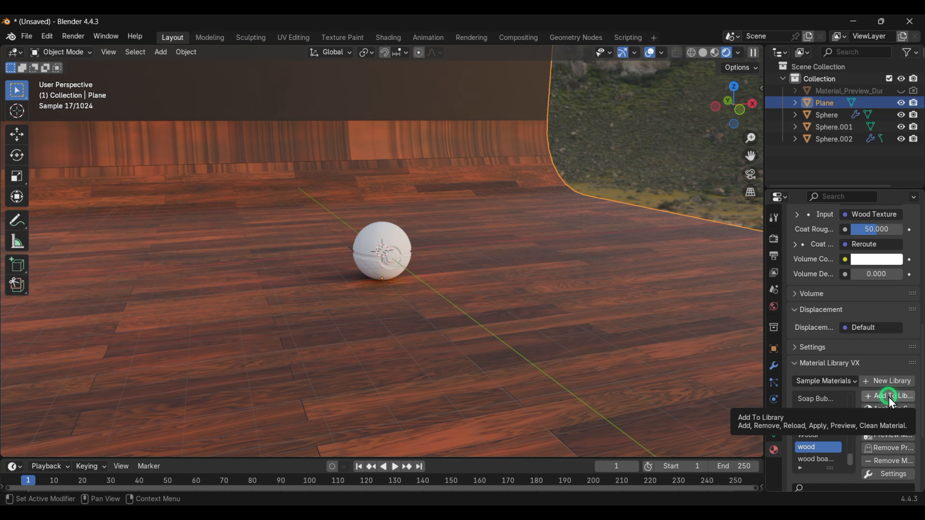
- Set the wood material's Dirt and Roughness values to 0
{"action": "scroll", "coordinate": [881, 337], "scroll_direction": "up", "scroll_amount": 10}
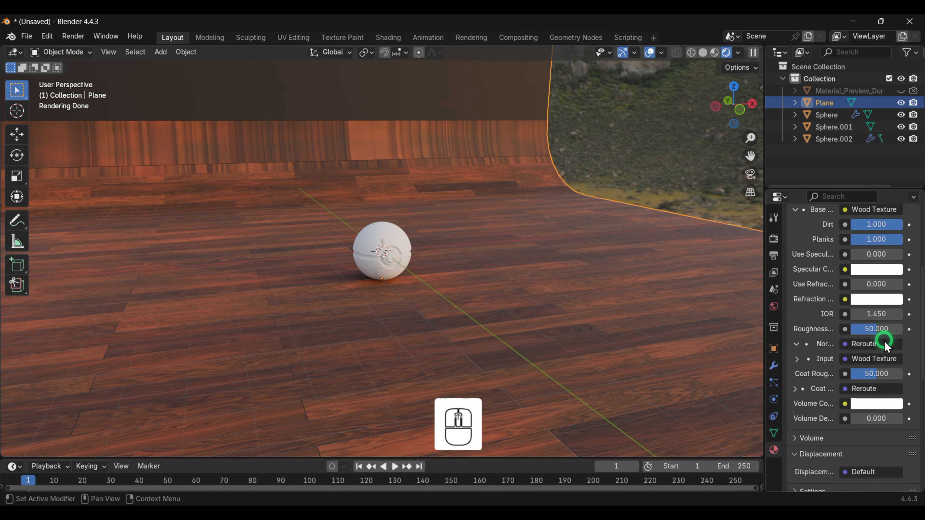
{"action": "scroll", "coordinate": [886, 346], "scroll_direction": "up", "scroll_amount": 4}
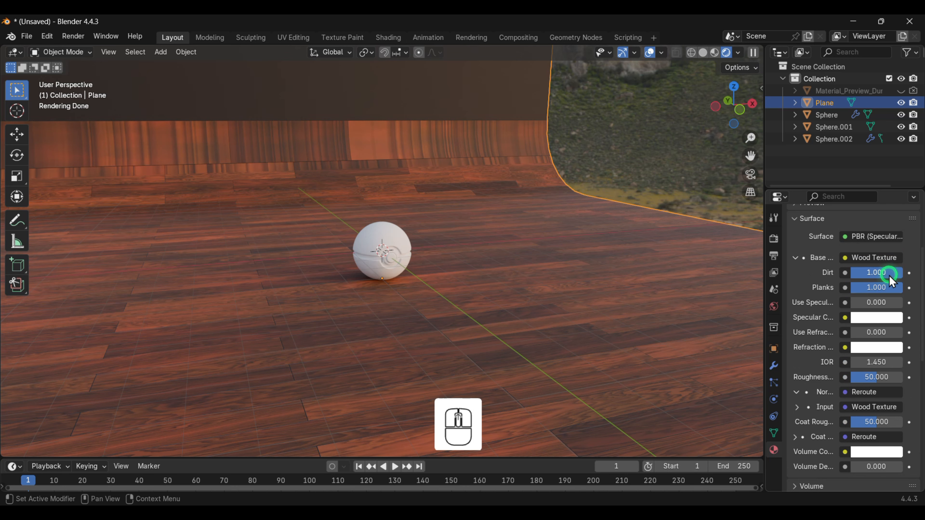
{"action": "left_click_drag", "start_coordinate": [889, 276], "coordinate": [93, 273]}
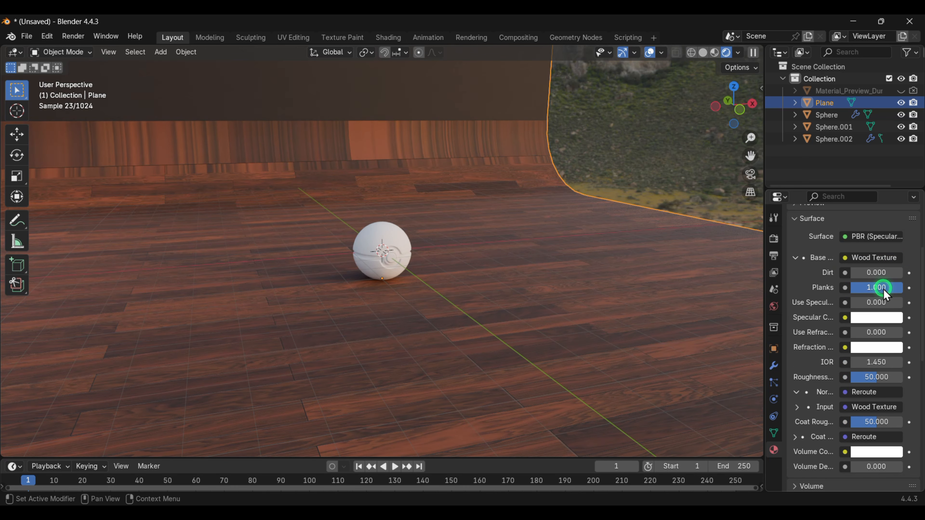
{"action": "left_click_drag", "start_coordinate": [883, 290], "coordinate": [173, 288]}
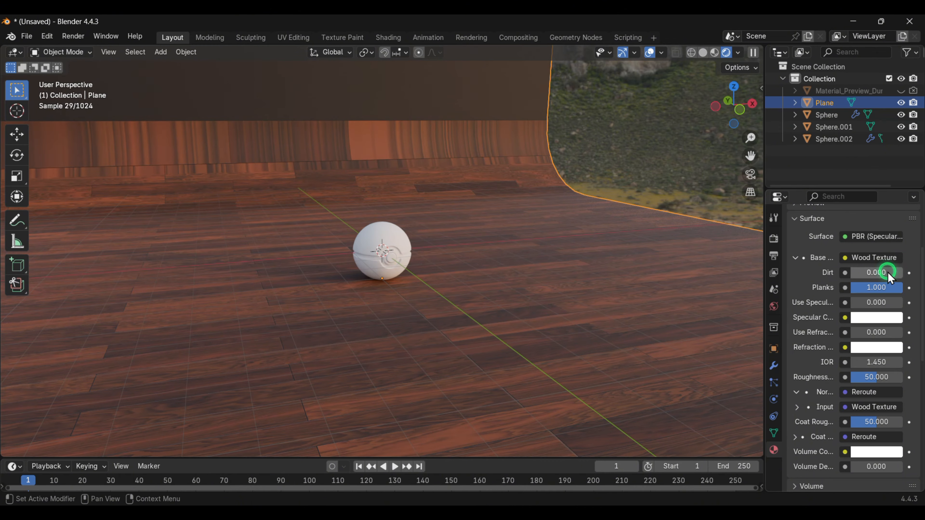
{"action": "scroll", "coordinate": [884, 306], "scroll_direction": "down", "scroll_amount": 2}
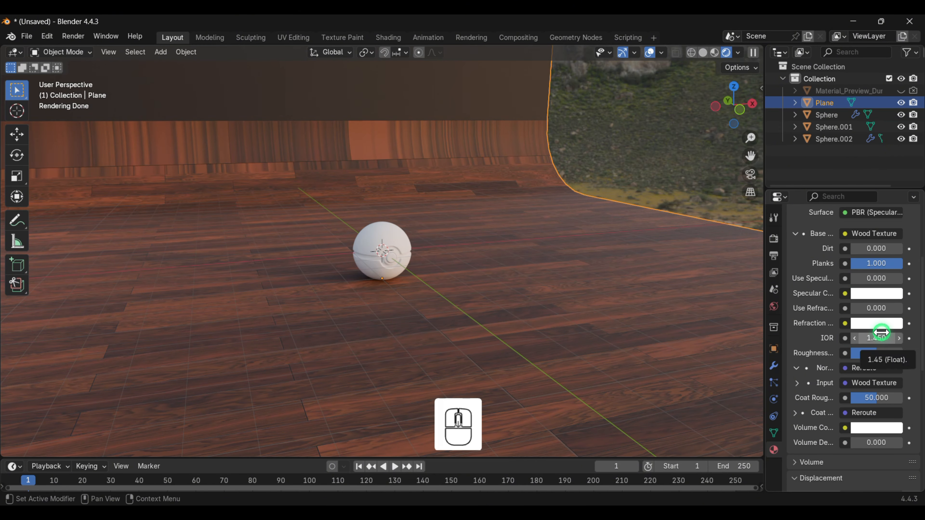
{"action": "left_click_drag", "start_coordinate": [884, 353], "coordinate": [858, 353]}
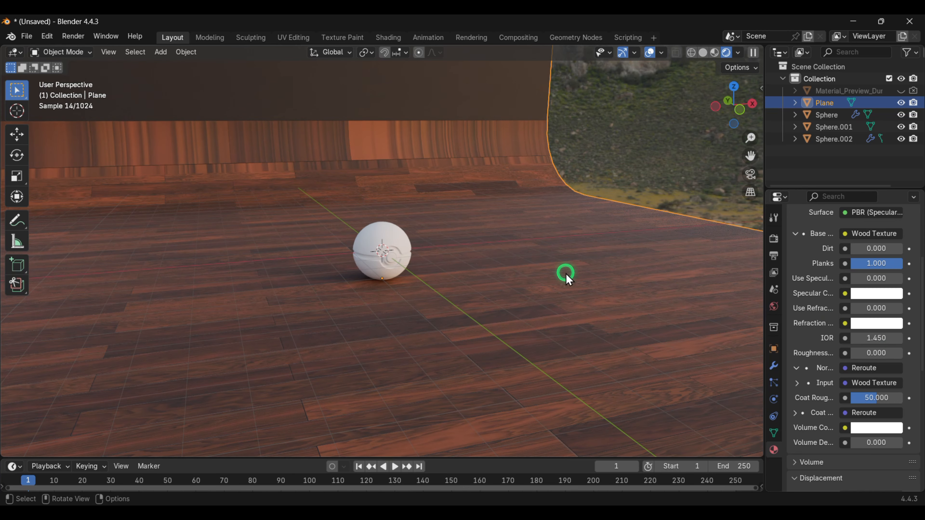
- Add a camera and align it to the current viewport view
{"action": "middle_click_drag", "start_coordinate": [463, 289], "coordinate": [510, 303]}
{"action": "middle_click_drag", "start_coordinate": [448, 319], "coordinate": [426, 328]}
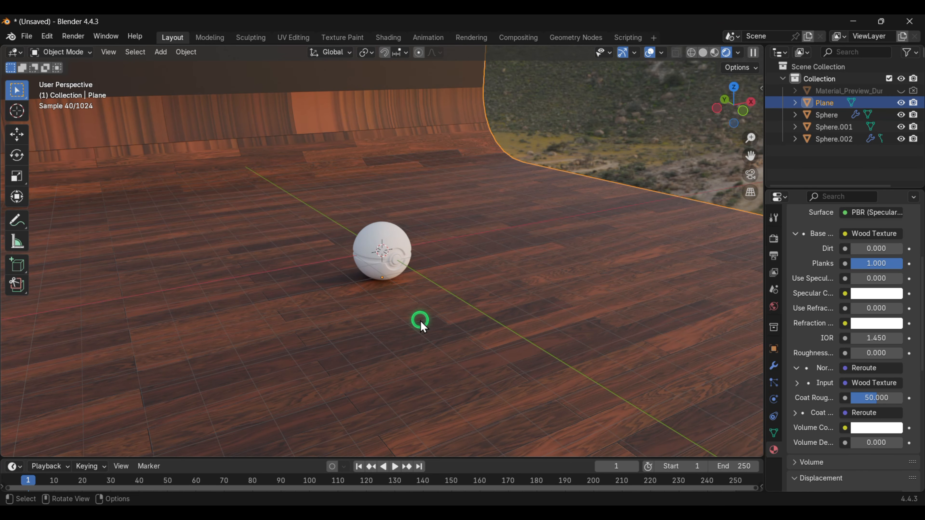
{"action": "key", "text": "shift+a"}
{"action": "mouse_move", "coordinate": [554, 310]}
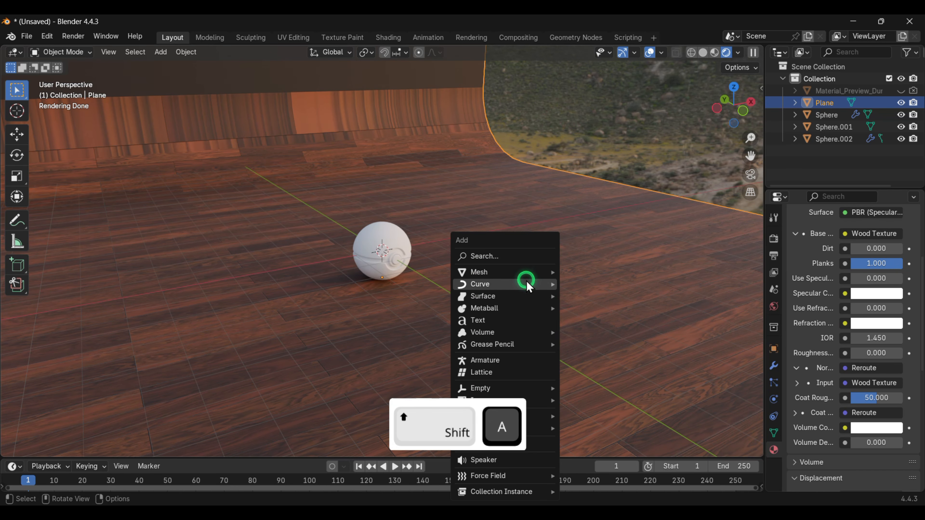
{"action": "mouse_move", "coordinate": [524, 277]}
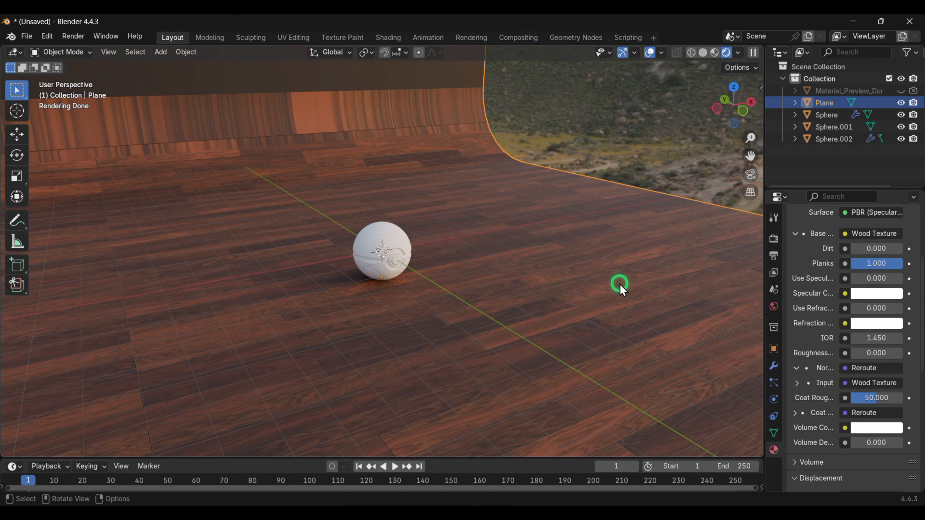
{"action": "key", "text": "shift+a"}
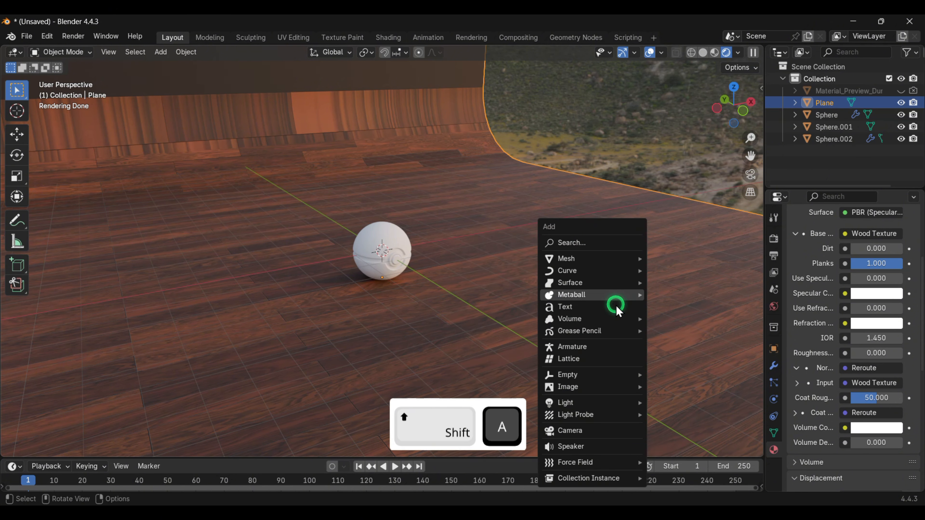
{"action": "left_click", "coordinate": [600, 433]}
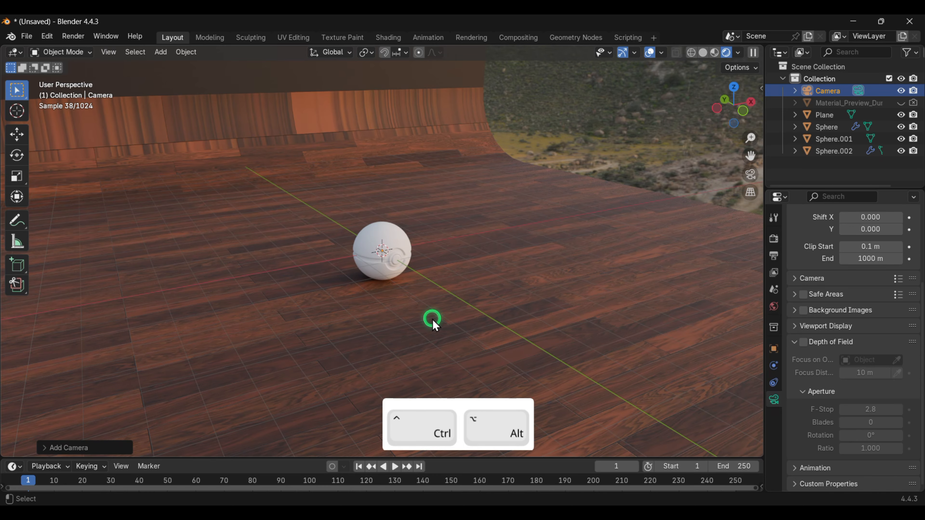
{"action": "key", "text": "ctrl+alt+0"}
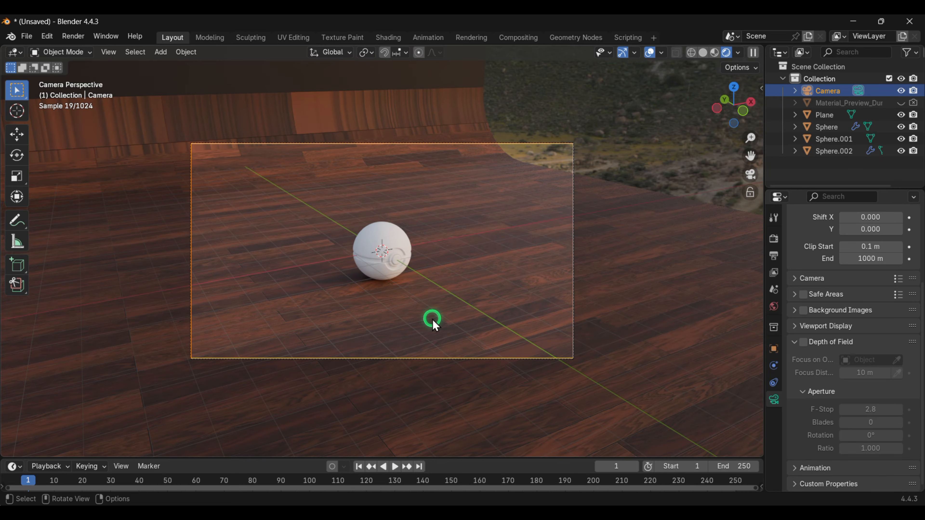
- Move the backdrop plane along the X axis to fill the camera frame
{"action": "left_click", "coordinate": [491, 296]}
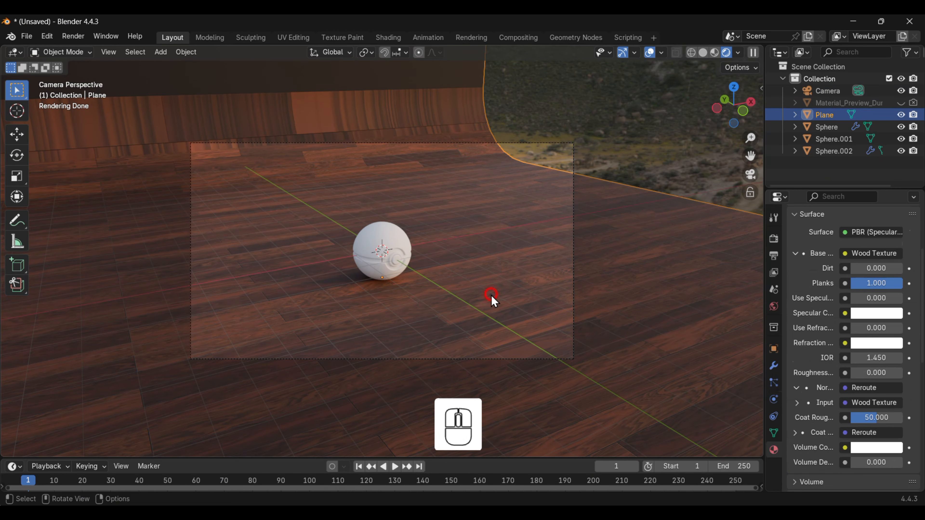
{"action": "key", "text": "g"}
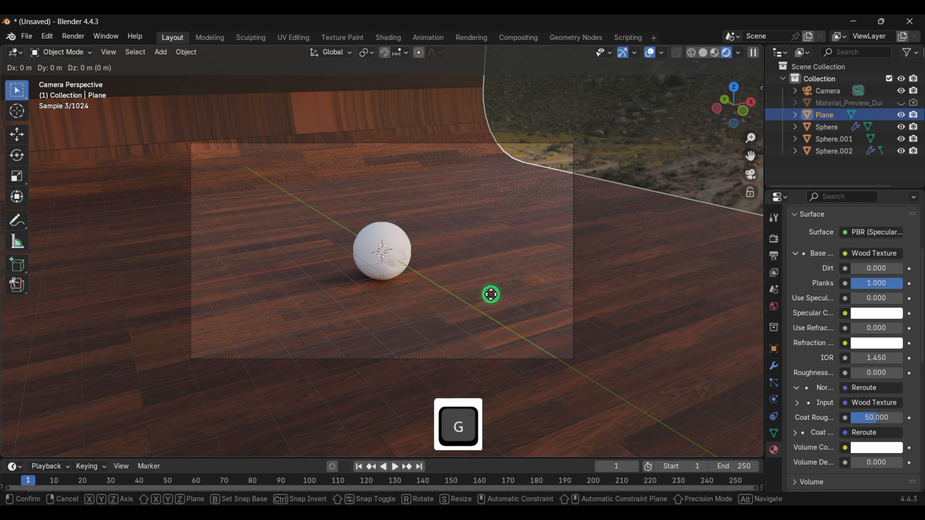
{"action": "key", "text": "x"}
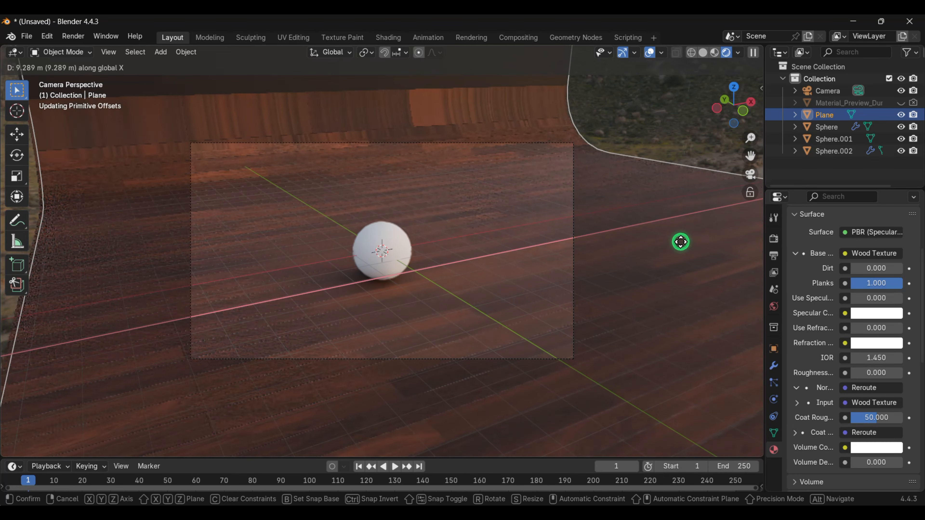
{"action": "left_click", "coordinate": [713, 229]}
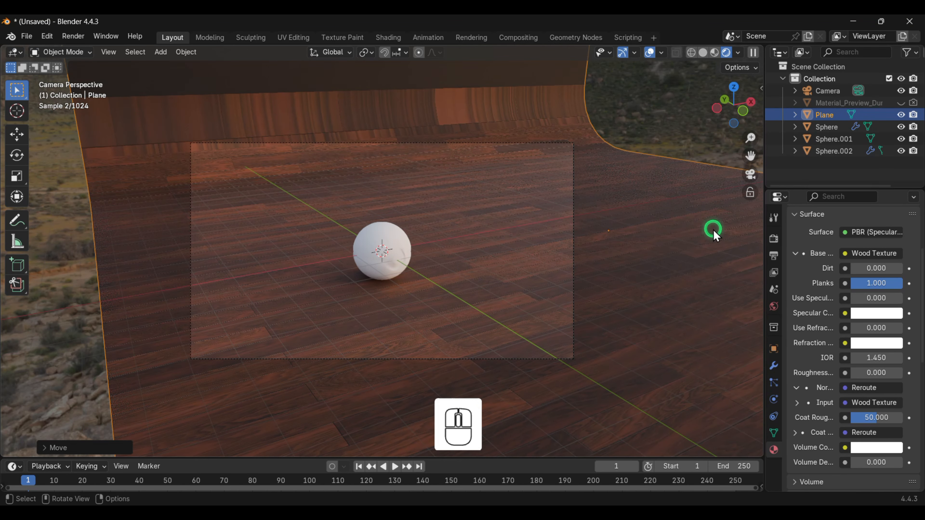
{"action": "scroll", "coordinate": [451, 252], "scroll_direction": "up", "scroll_amount": 5}
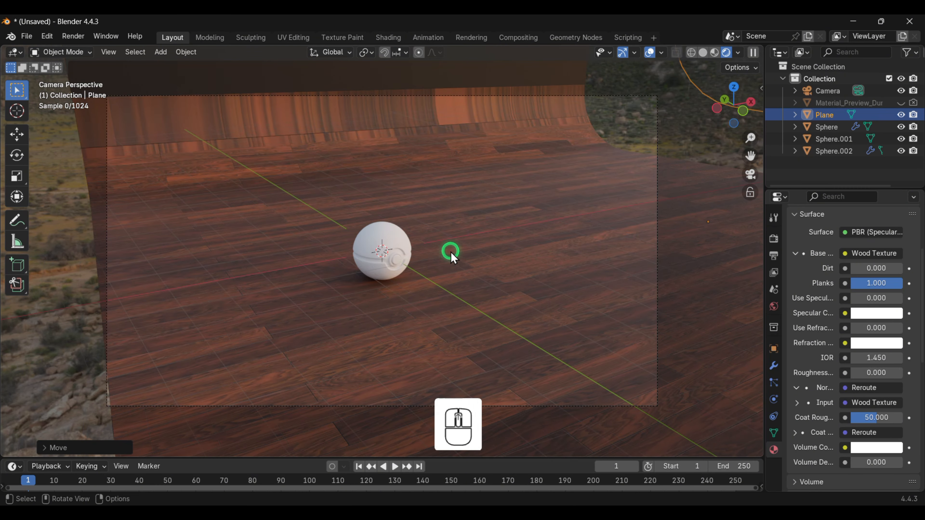
{"action": "scroll", "coordinate": [451, 252], "scroll_direction": "down", "scroll_amount": 3}
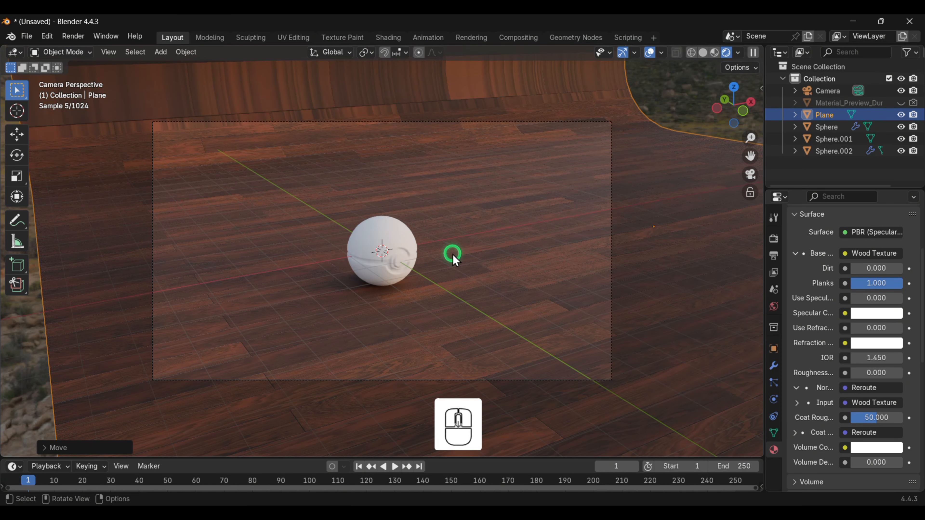
- Enter Edit Mode on the ball and select all faces of its upper half as linked faces
{"action": "middle_click_drag", "start_coordinate": [452, 255], "coordinate": [386, 239]}
{"action": "left_click", "coordinate": [387, 239]}
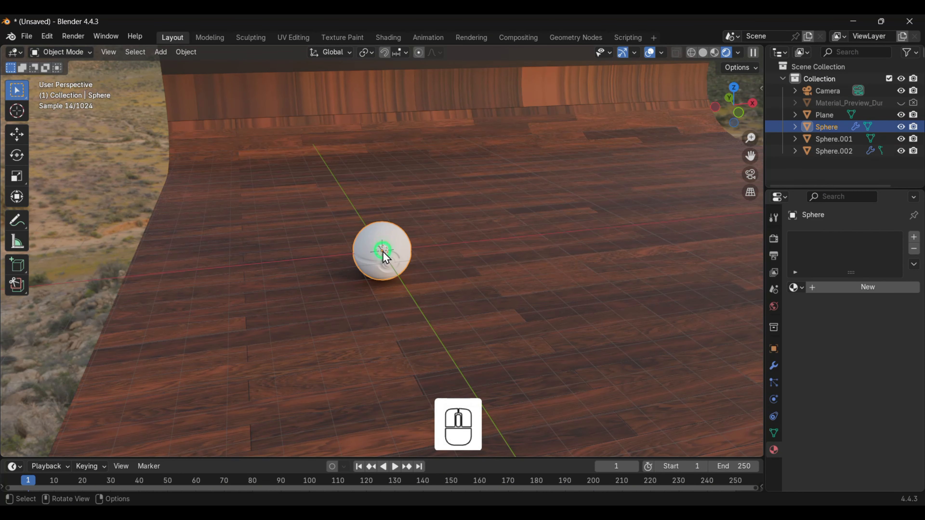
{"action": "scroll", "coordinate": [386, 258], "scroll_direction": "up", "scroll_amount": 5}
{"action": "key", "text": "Tab"}
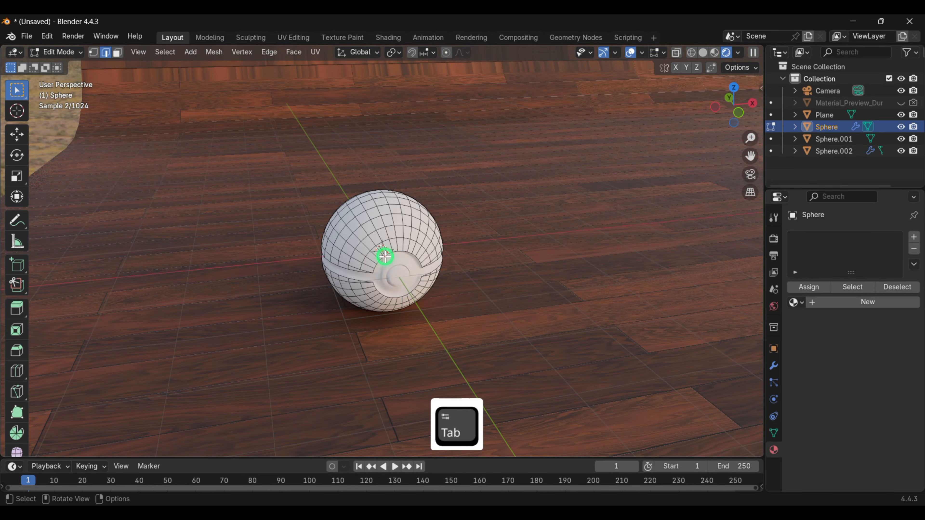
{"action": "left_click", "coordinate": [389, 222]}
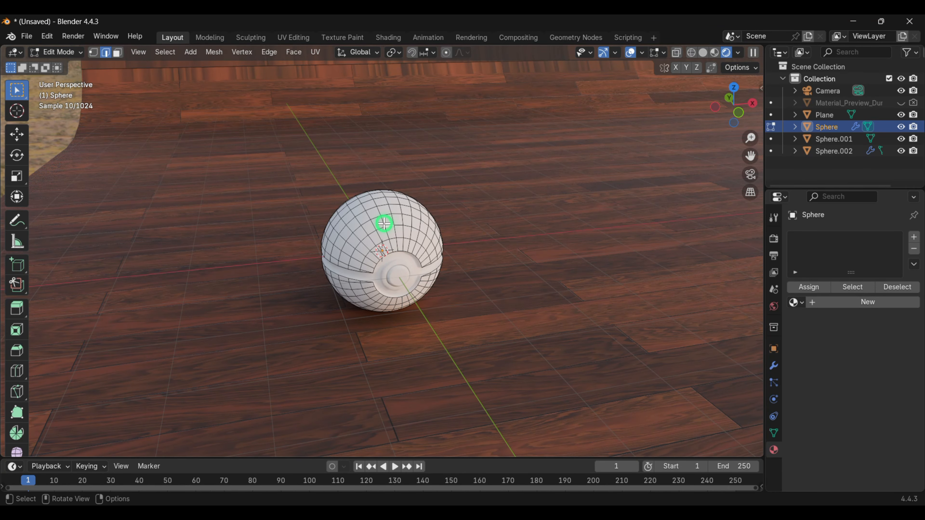
{"action": "key", "text": "3"}
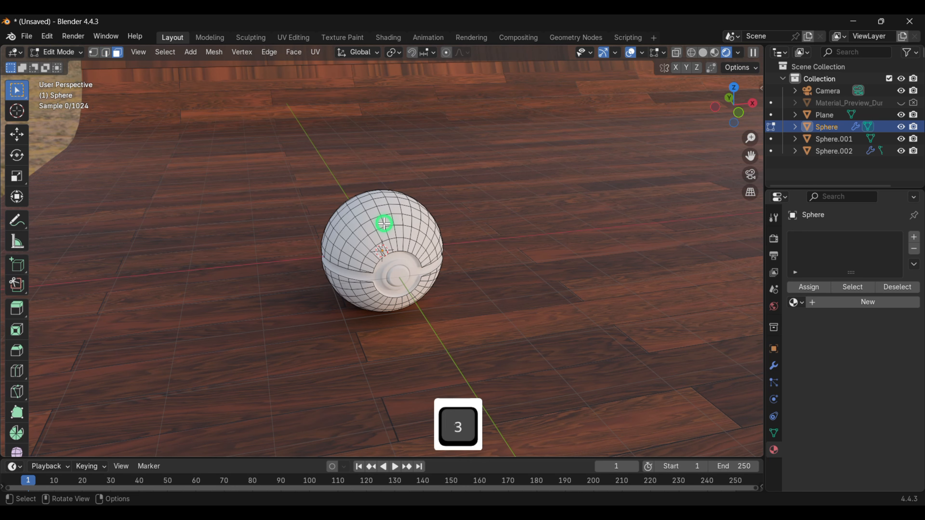
{"action": "key", "text": "l"}
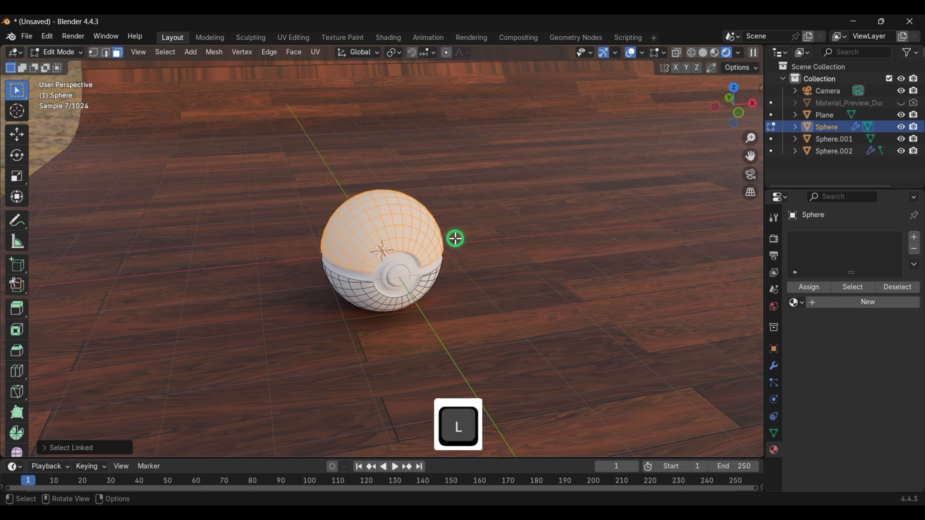
- Create a new material named ball1 and assign it to the selected upper faces
{"action": "left_click", "coordinate": [861, 305]}
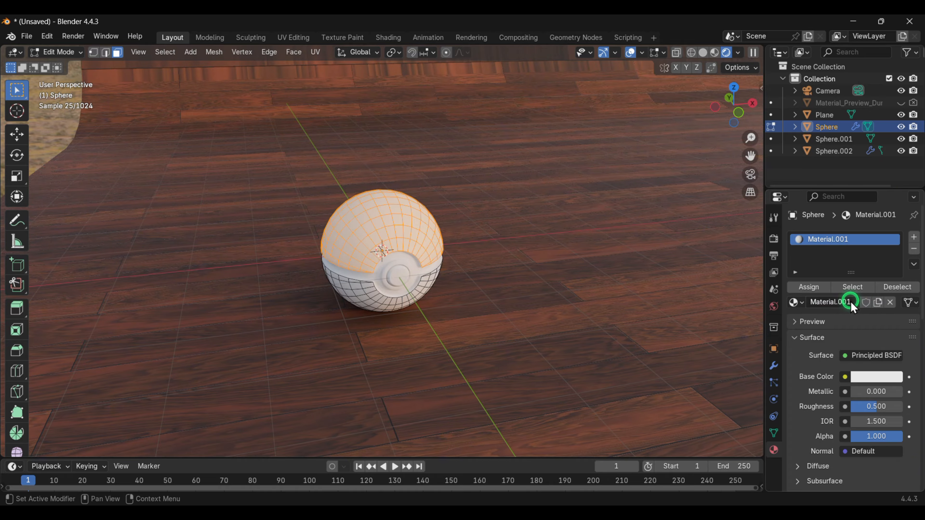
{"action": "left_click", "coordinate": [851, 301]}
{"action": "type", "text": "ball1"}
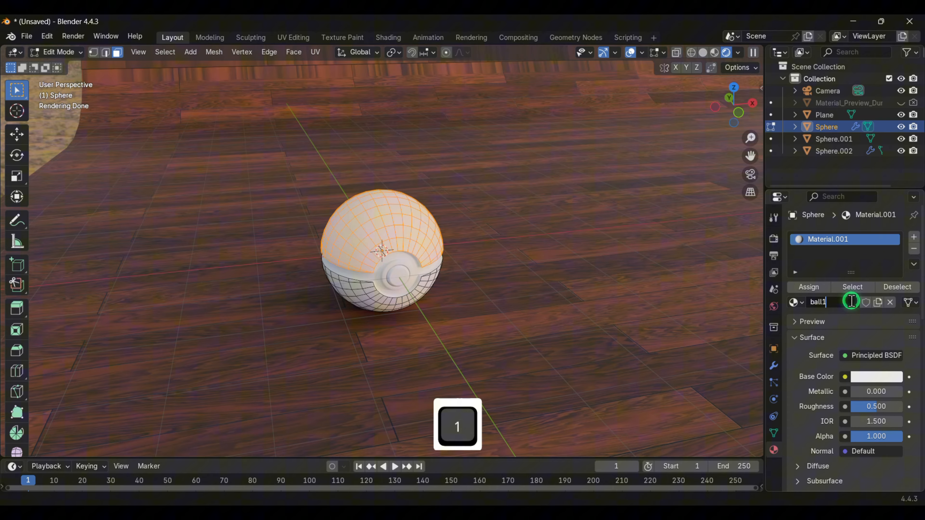
{"action": "key", "text": "Return"}
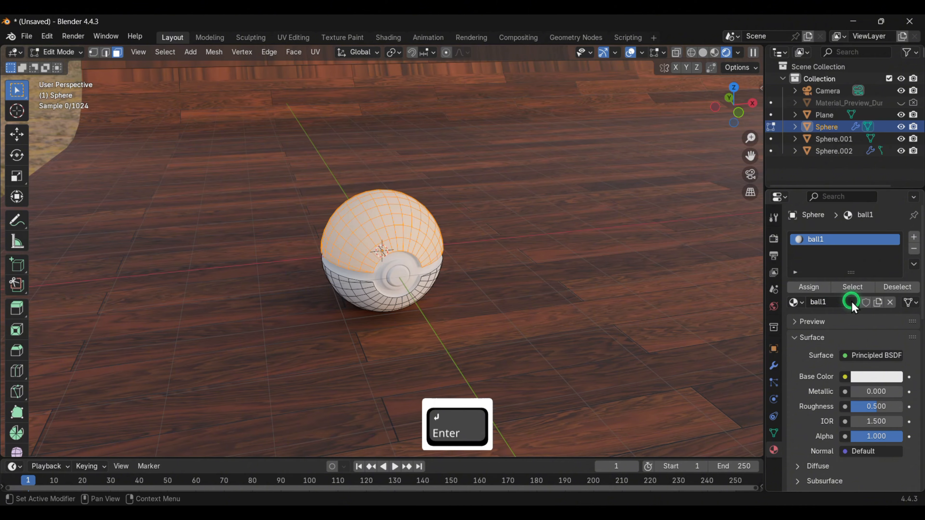
{"action": "left_click", "coordinate": [816, 287]}
- Set the ball1 material's base color to red, its metallic to 1.000 and its roughness to 0.000
{"action": "left_click", "coordinate": [874, 379]}
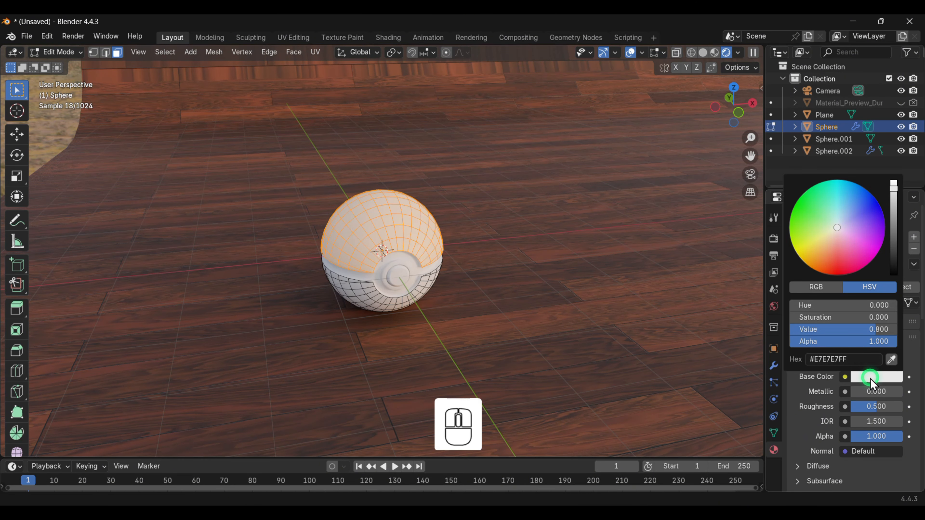
{"action": "left_click_drag", "start_coordinate": [839, 225], "coordinate": [831, 270]}
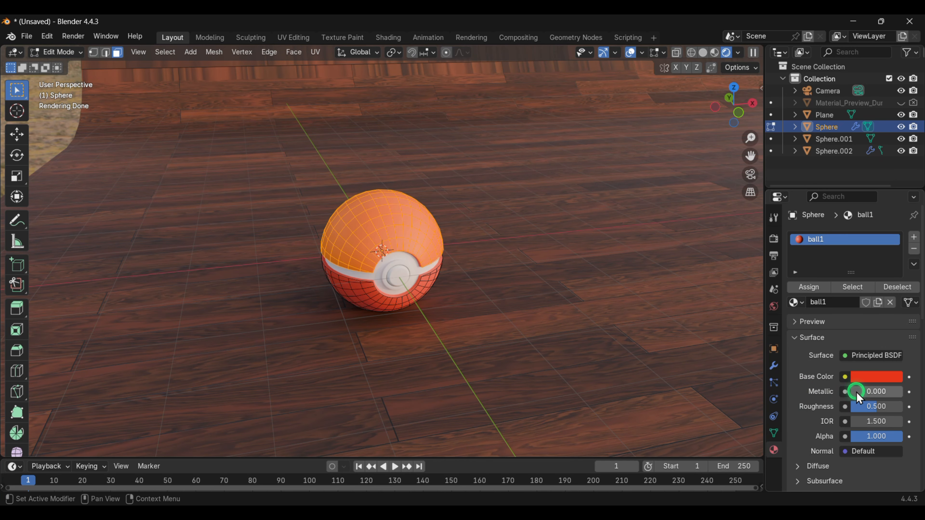
{"action": "left_click_drag", "start_coordinate": [858, 392], "coordinate": [889, 408]}
{"action": "left_click_drag", "start_coordinate": [106, 405], "coordinate": [851, 367]}
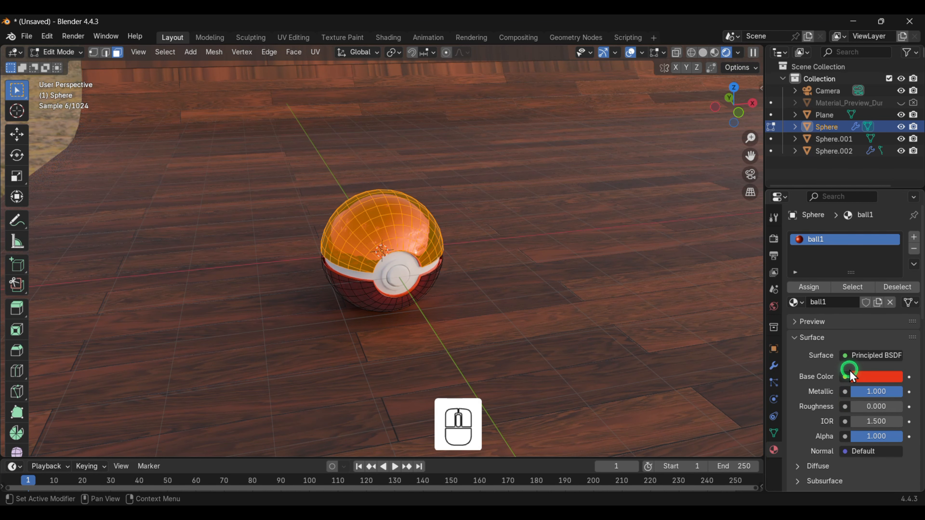
- Select all faces of the ball's lower half as linked faces
{"action": "middle_click_drag", "start_coordinate": [536, 275], "coordinate": [437, 296]}
{"action": "left_click", "coordinate": [385, 291]}
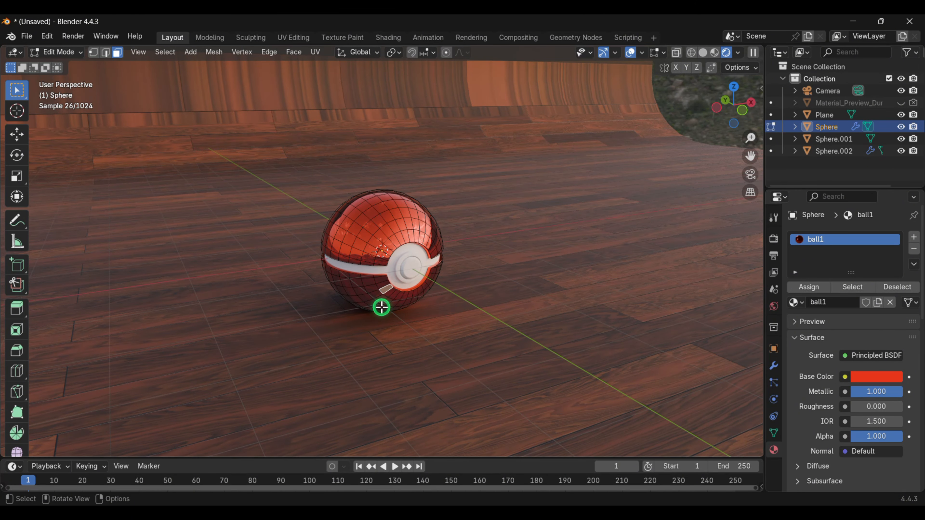
{"action": "key", "text": "l"}
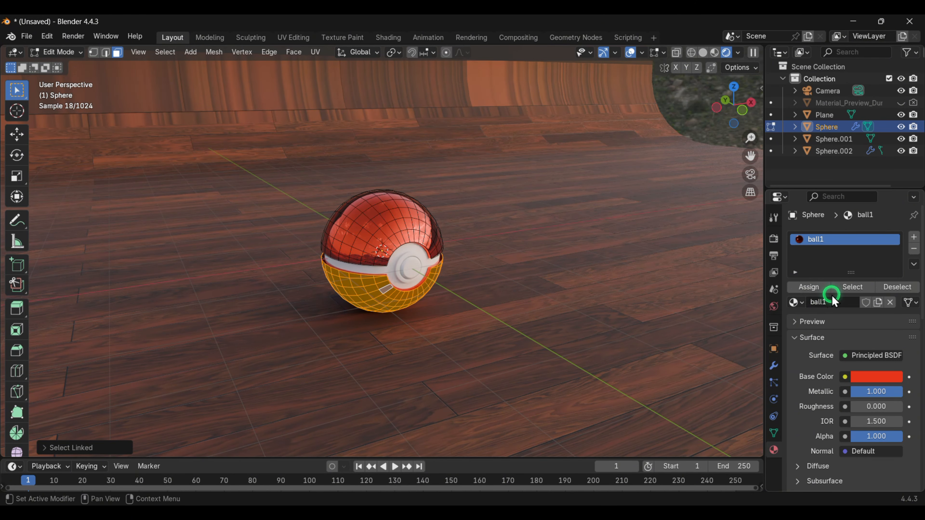
- Add a second material slot with a new material named ball2 and assign it to the selected lower faces
{"action": "left_click", "coordinate": [914, 237]}
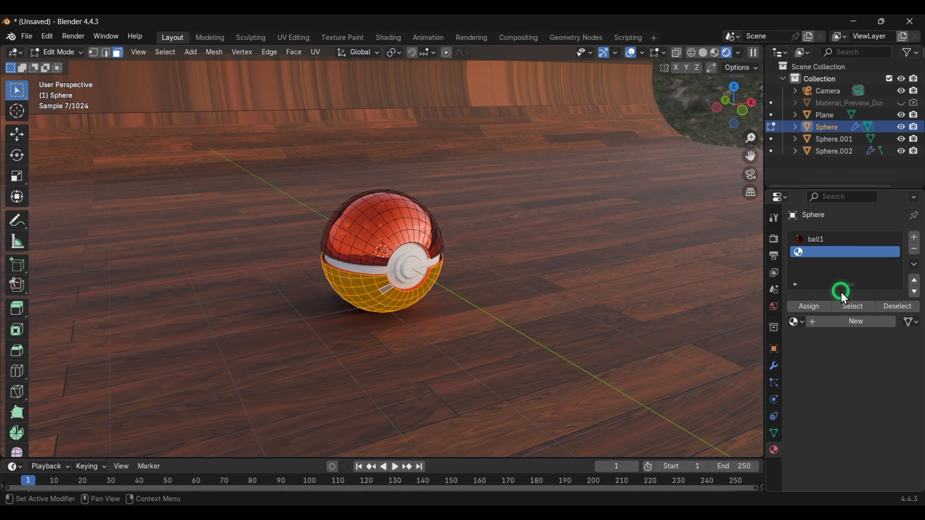
{"action": "left_click", "coordinate": [855, 321]}
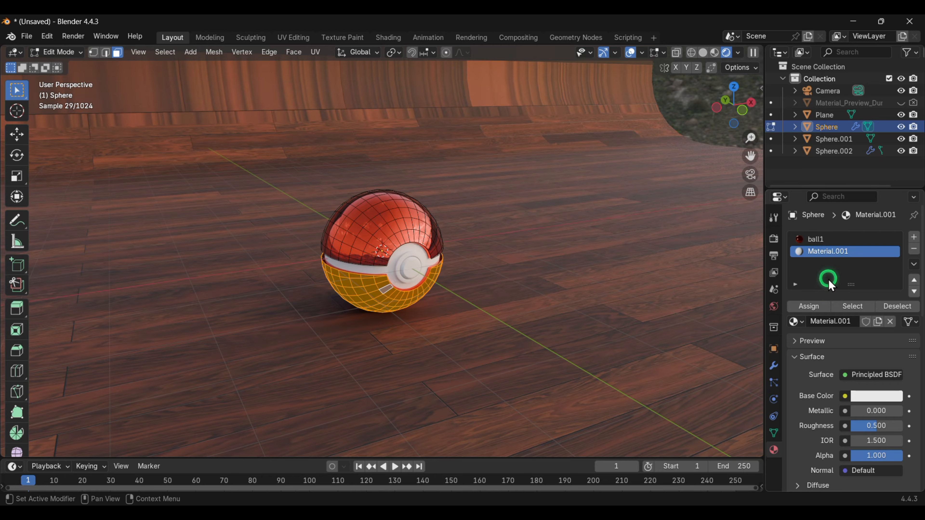
{"action": "double_click", "coordinate": [824, 321]}
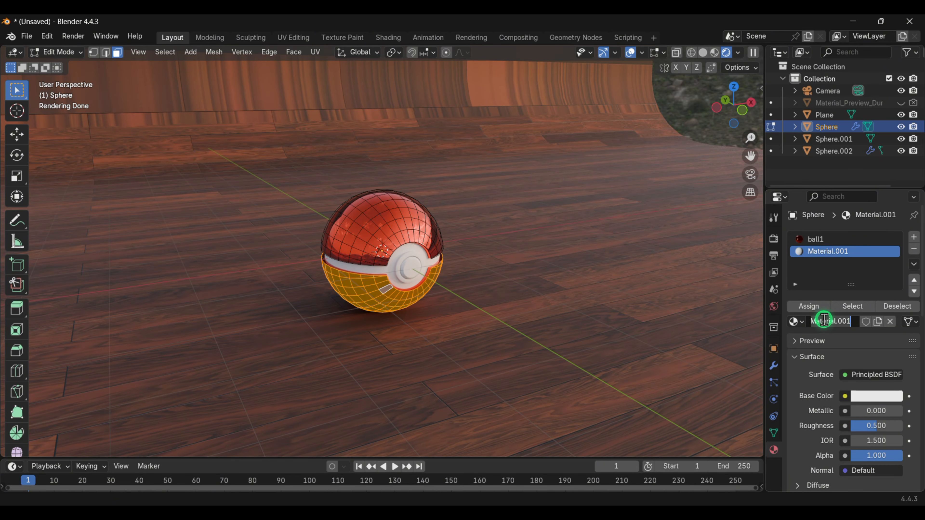
{"action": "type", "text": "ball2"}
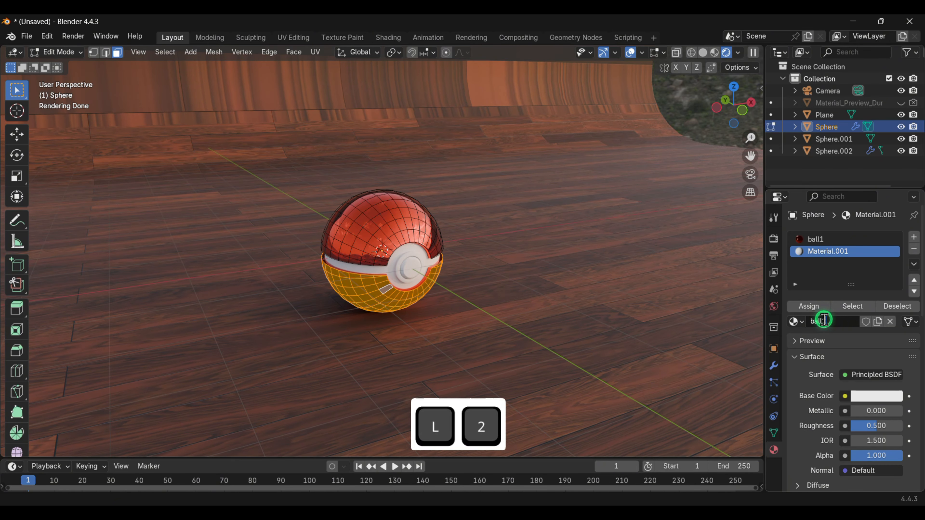
{"action": "key", "text": "Return"}
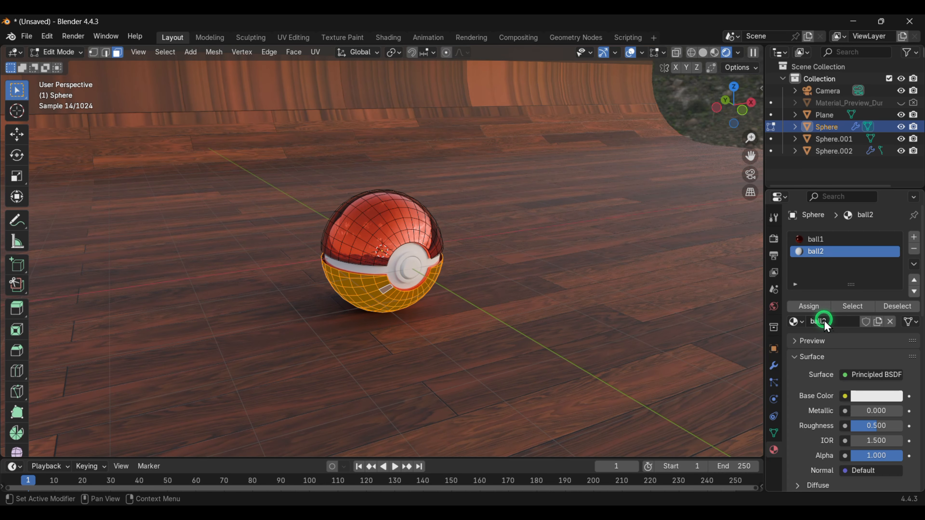
{"action": "left_click", "coordinate": [808, 307]}
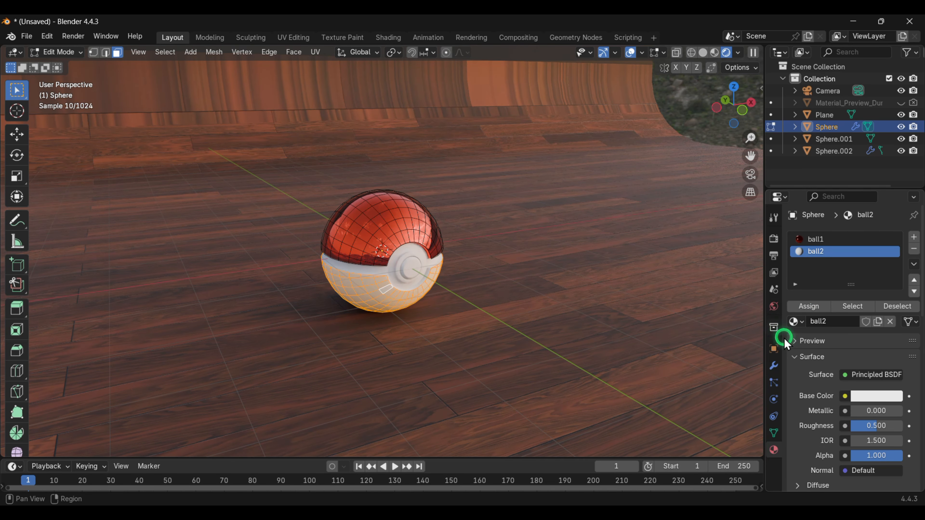
- Set ball2's metallic to 1.000 and roughness to 0.000
{"action": "left_click_drag", "start_coordinate": [855, 410], "coordinate": [204, 410]}
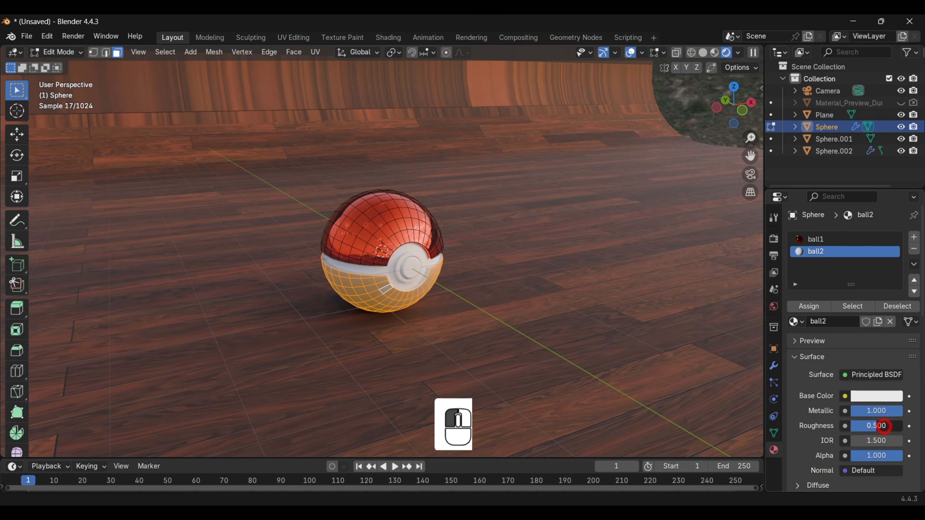
{"action": "mouse_move", "coordinate": [884, 426]}
{"action": "left_mouse_down"}
{"action": "mouse_move", "coordinate": [852, 427]}
{"action": "mouse_move", "coordinate": [873, 437]}
{"action": "left_mouse_up"}
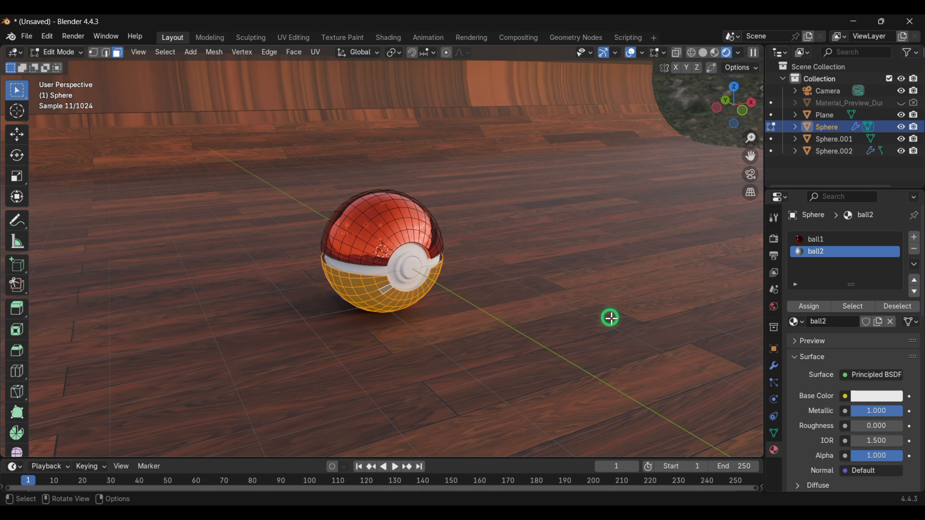
{"action": "middle_click_drag", "start_coordinate": [476, 273], "coordinate": [460, 261]}
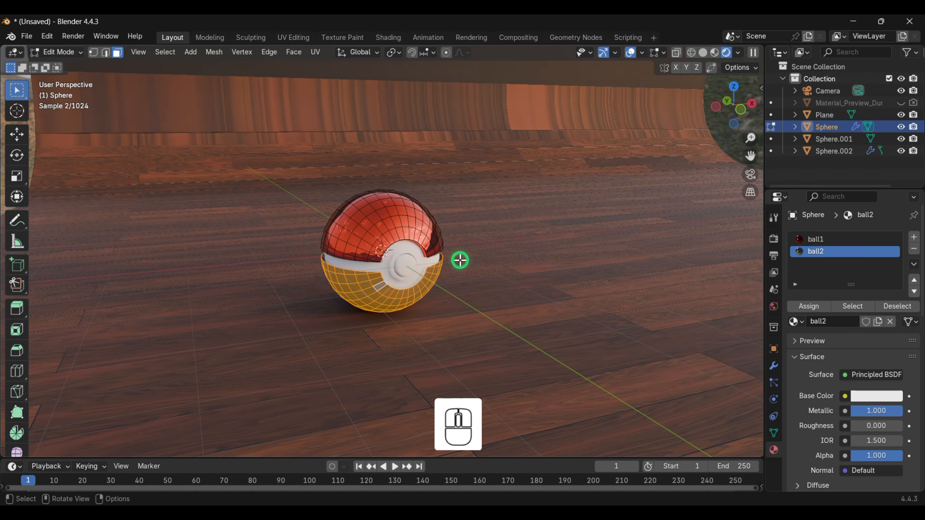
{"action": "key", "text": "Tab"}
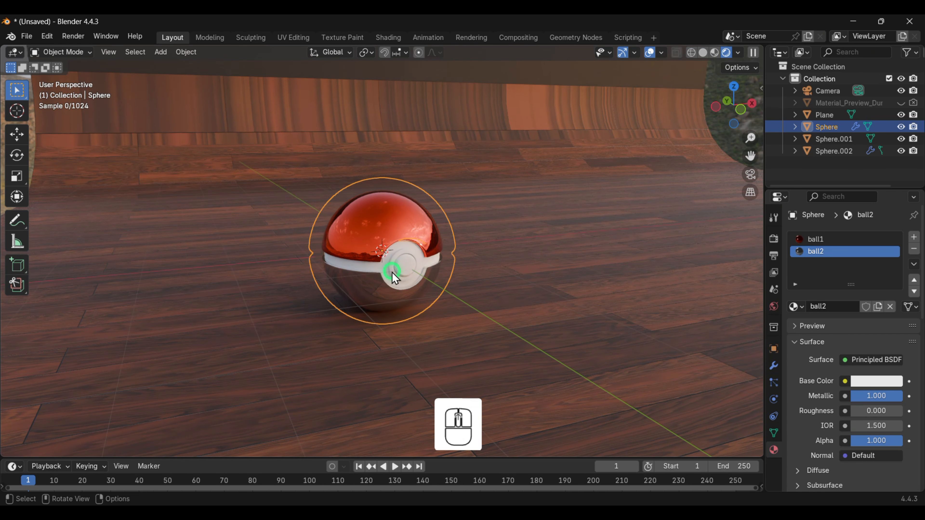
{"action": "scroll", "coordinate": [392, 269], "scroll_direction": "up", "scroll_amount": 3}
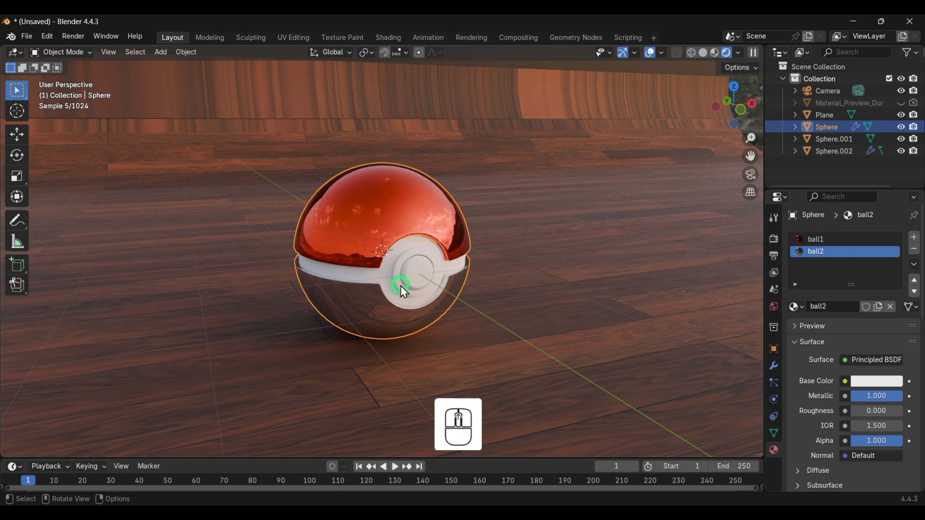
{"action": "left_click", "coordinate": [380, 323]}
{"action": "key", "text": "Tab"}
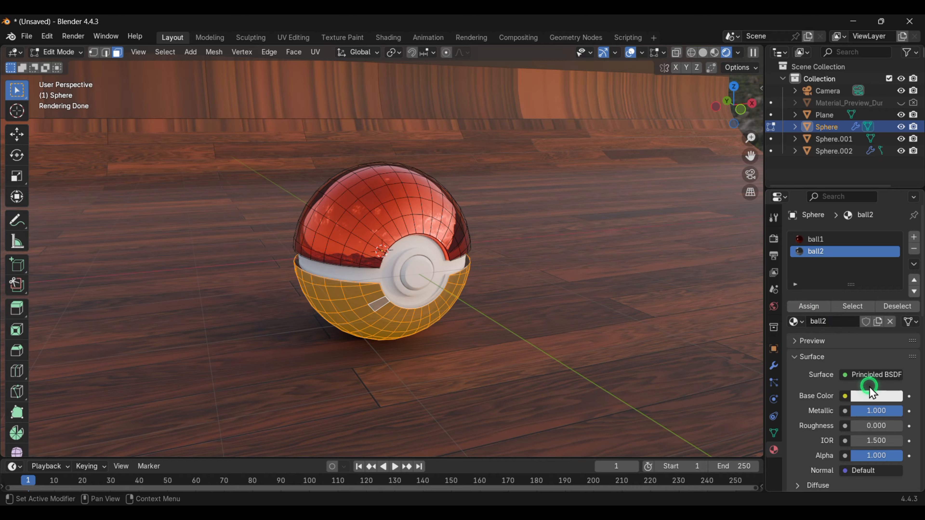
- Raise ball2's base color brightness to a pure white
{"action": "left_click", "coordinate": [869, 398]}
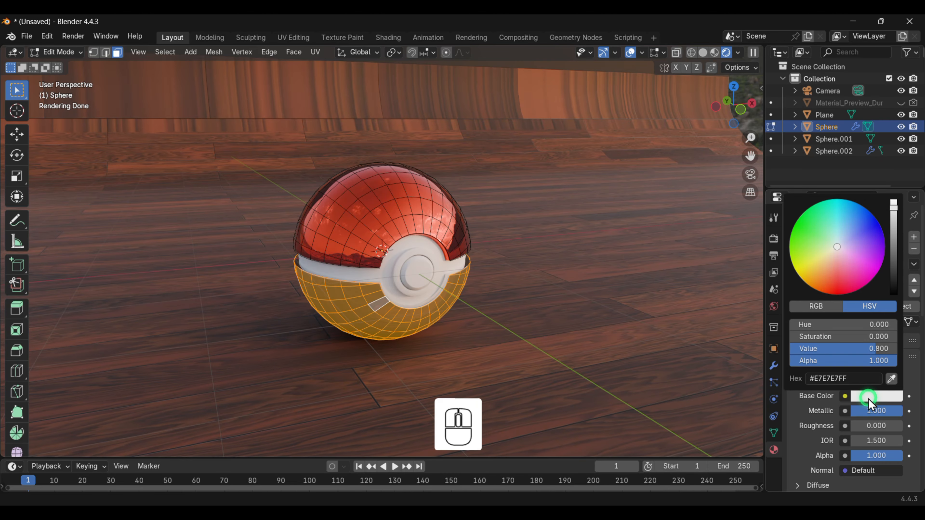
{"action": "left_click", "coordinate": [893, 207]}
{"action": "left_click_drag", "start_coordinate": [893, 208], "coordinate": [892, 204]}
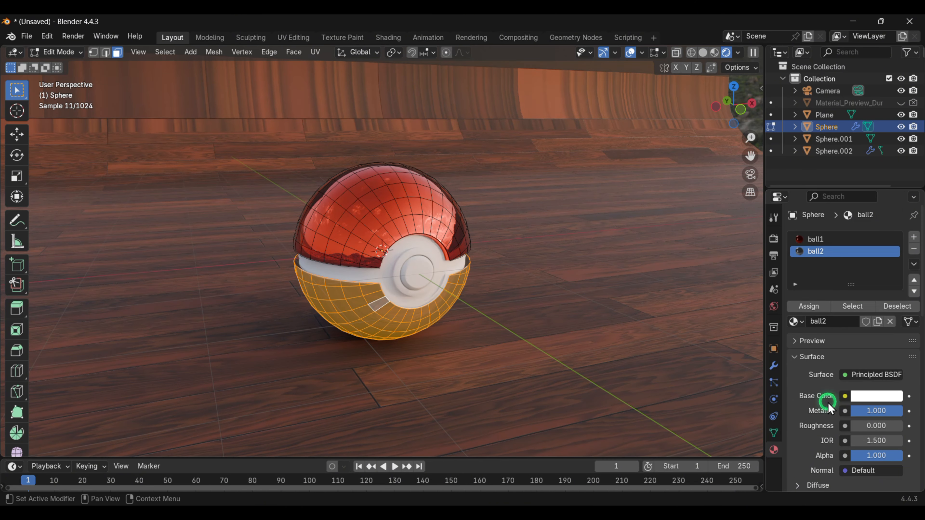
{"action": "left_click", "coordinate": [869, 399]}
{"action": "left_click", "coordinate": [869, 399]}
- Return to Object Mode and set ball2's metallic to about 0.734 and roughness to about 0.248
{"action": "key", "text": "Tab"}
{"action": "middle_click_drag", "start_coordinate": [405, 300], "coordinate": [426, 292]}
{"action": "left_click", "coordinate": [867, 382]}
{"action": "left_click", "coordinate": [865, 385]}
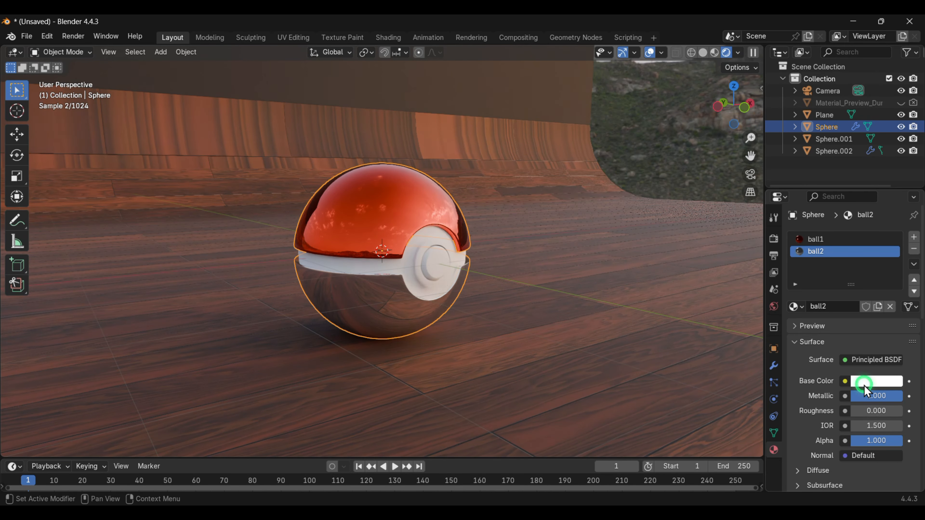
{"action": "left_click", "coordinate": [866, 307]}
{"action": "left_click", "coordinate": [865, 307]}
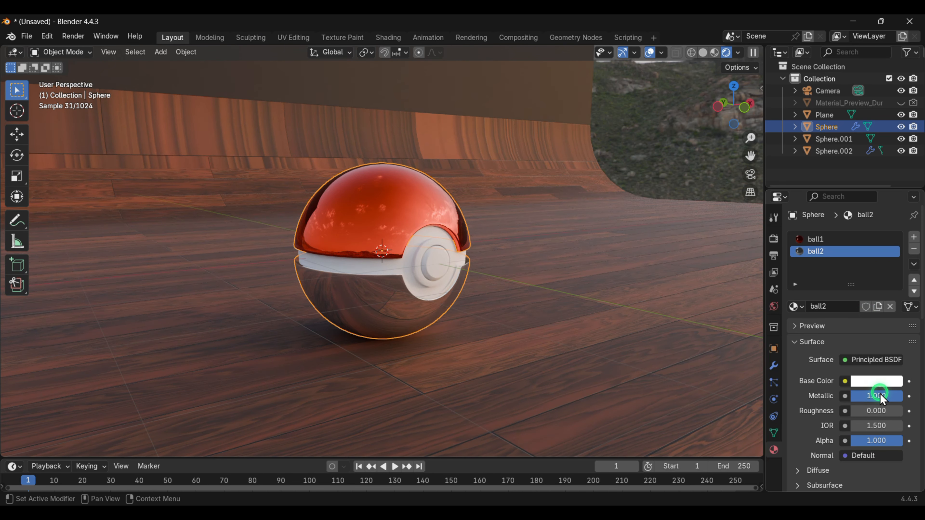
{"action": "left_click_drag", "start_coordinate": [882, 399], "coordinate": [116, 393]}
{"action": "left_click_drag", "start_coordinate": [865, 417], "coordinate": [137, 403]}
{"action": "left_click_drag", "start_coordinate": [863, 385], "coordinate": [866, 385]}
{"action": "left_click", "coordinate": [866, 385]}
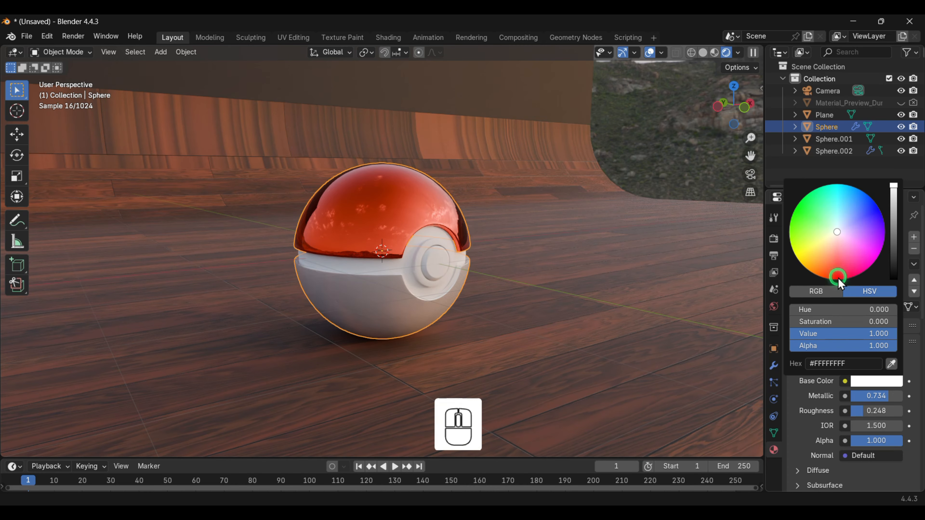
{"action": "mouse_move", "coordinate": [845, 236]}
{"action": "left_mouse_down"}
{"action": "mouse_move", "coordinate": [858, 232]}
{"action": "mouse_move", "coordinate": [810, 250]}
{"action": "mouse_move", "coordinate": [809, 222]}
{"action": "mouse_move", "coordinate": [825, 266]}
{"action": "mouse_move", "coordinate": [806, 226]}
{"action": "mouse_move", "coordinate": [838, 232]}
{"action": "left_mouse_up"}
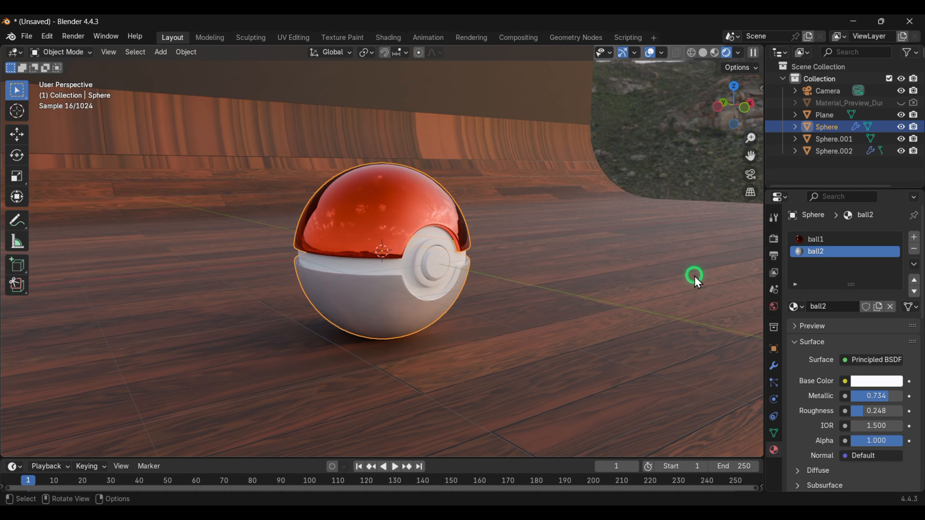
- Select the ring around the center button and give it a new material named ball3
{"action": "middle_click_drag", "start_coordinate": [586, 324], "coordinate": [510, 325]}
{"action": "left_click", "coordinate": [411, 270]}
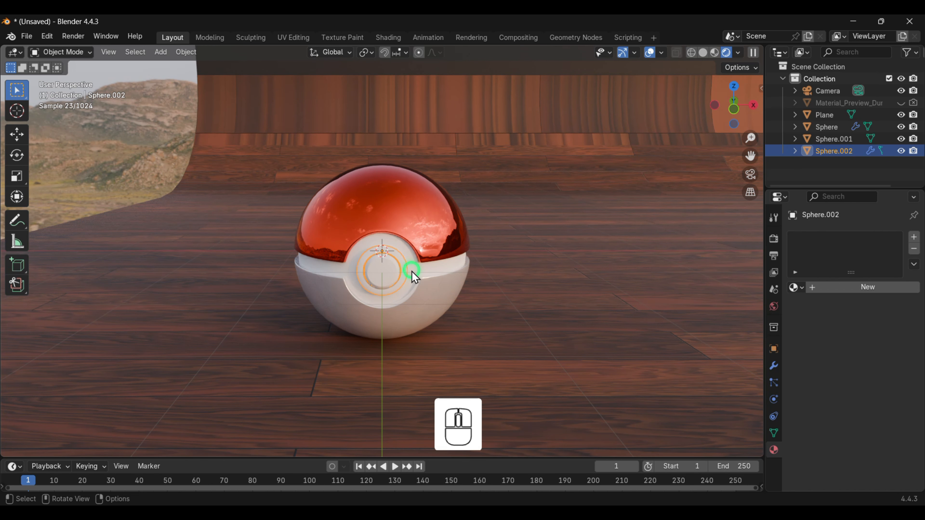
{"action": "left_click", "coordinate": [431, 272]}
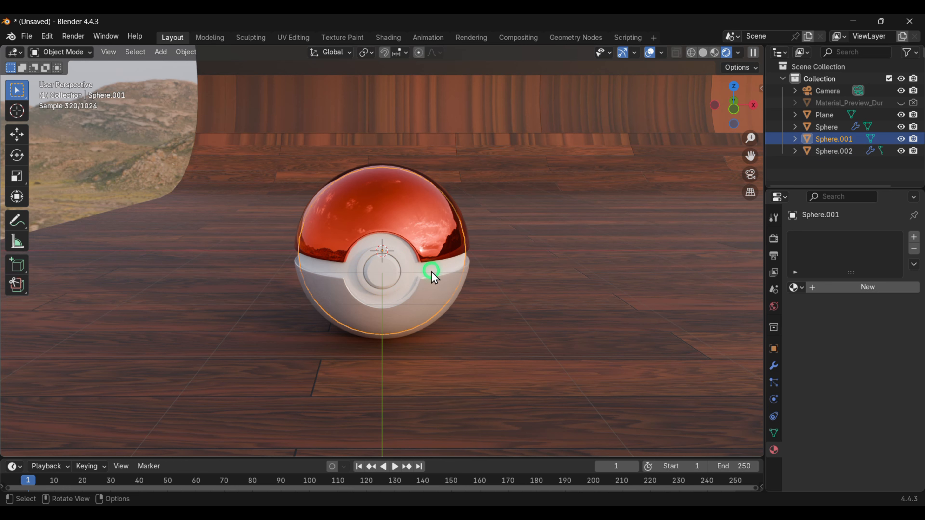
{"action": "left_click", "coordinate": [854, 289]}
{"action": "double_click", "coordinate": [845, 288]}
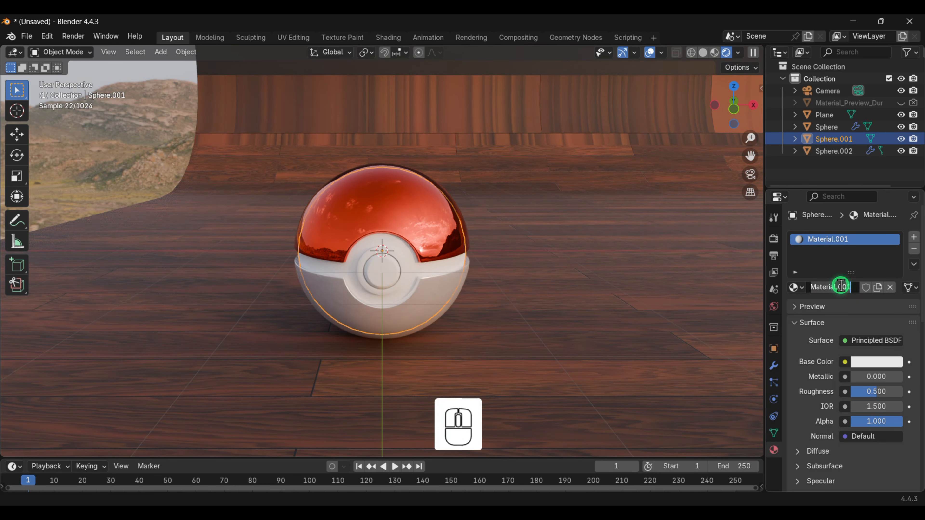
{"action": "type", "text": "ball3"}
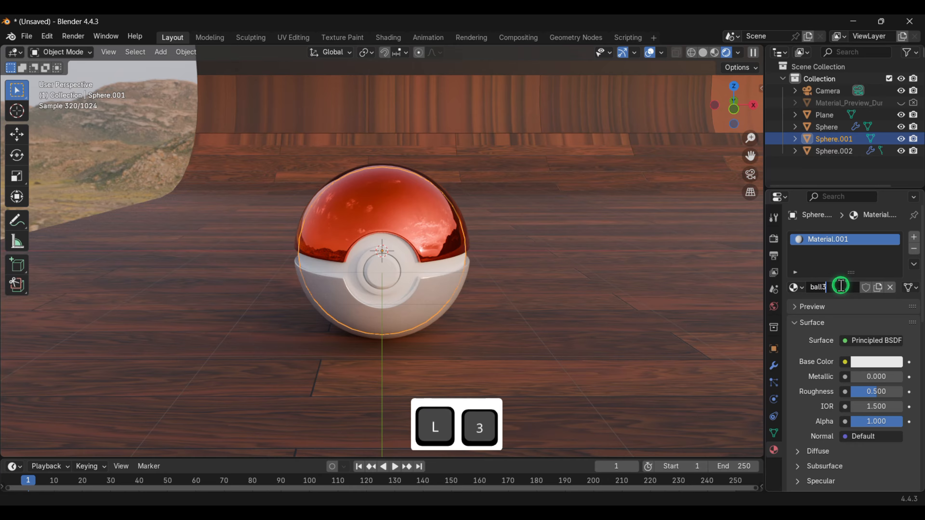
{"action": "key", "text": "Return"}
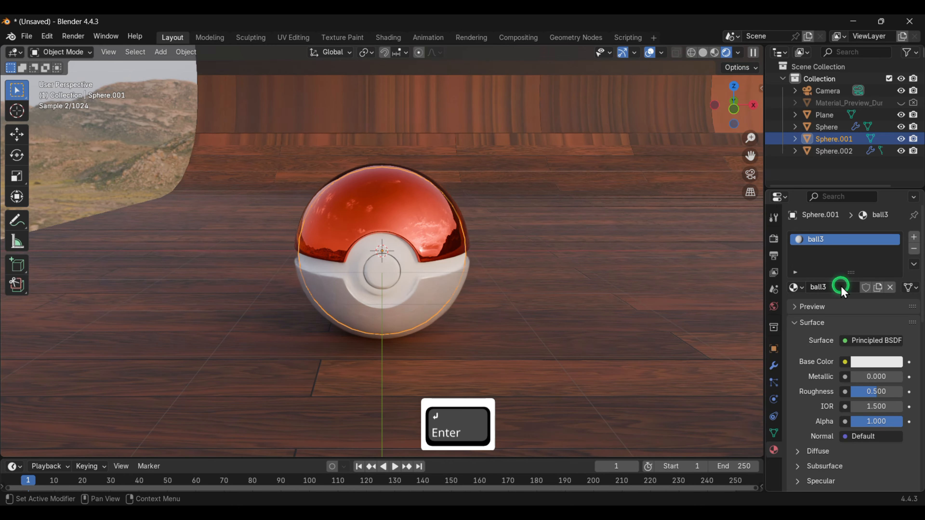
- Set ball3's base color to black, metallic to about 0.541 and roughness to about 0.399
{"action": "left_click", "coordinate": [866, 363]}
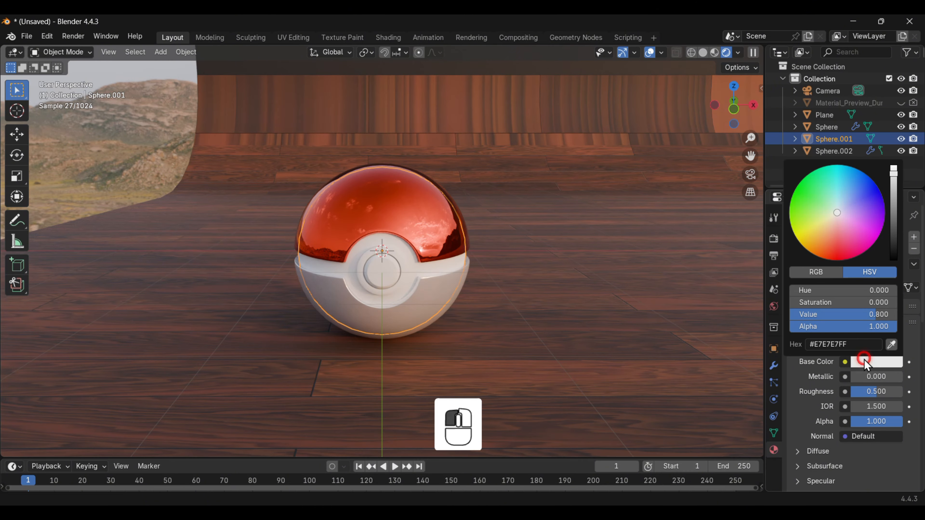
{"action": "left_click_drag", "start_coordinate": [895, 171], "coordinate": [894, 257]}
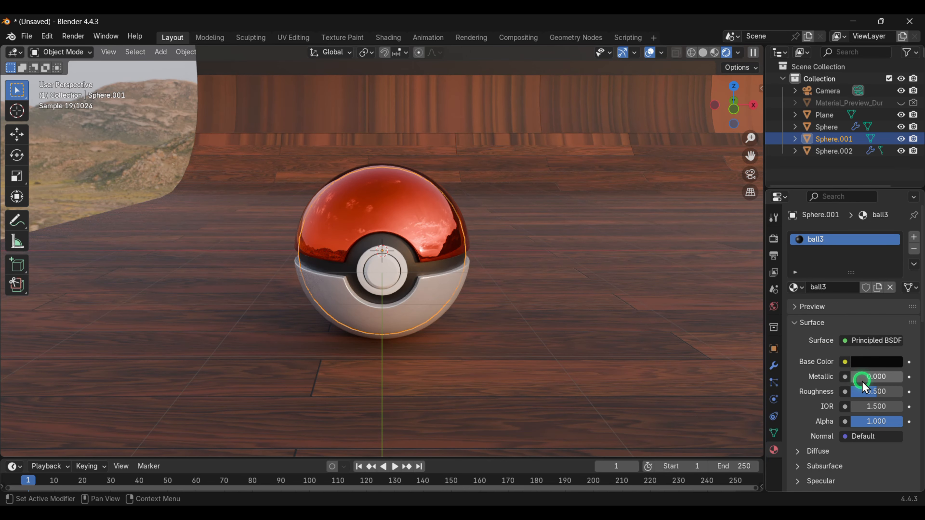
{"action": "left_click_drag", "start_coordinate": [864, 377], "coordinate": [128, 389]}
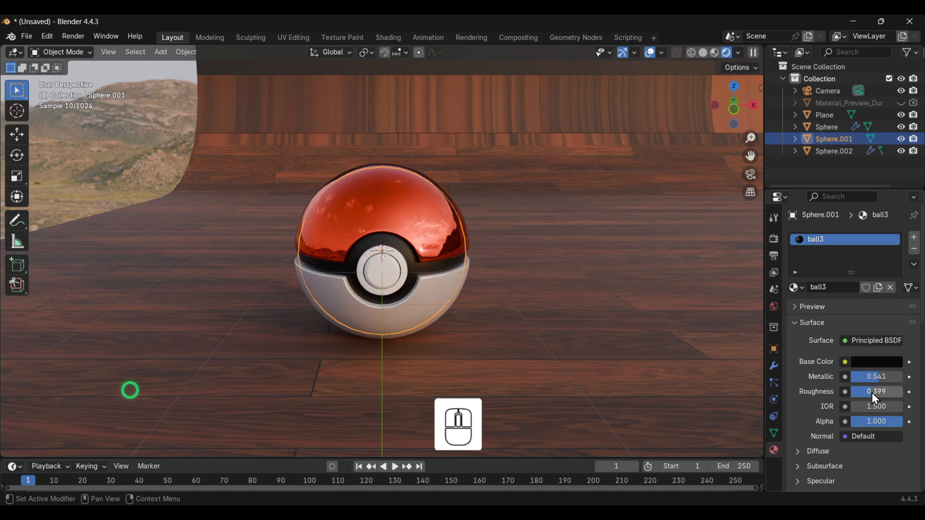
- Select the center button object and add a new material to it
{"action": "left_click", "coordinate": [387, 273]}
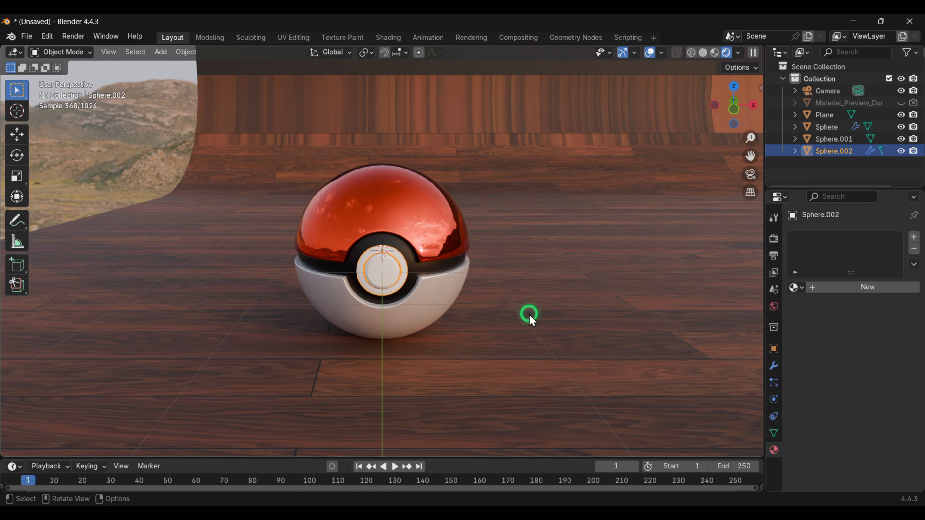
{"action": "key", "text": "Tab"}
{"action": "scroll", "coordinate": [404, 286], "scroll_direction": "up", "scroll_amount": 2}
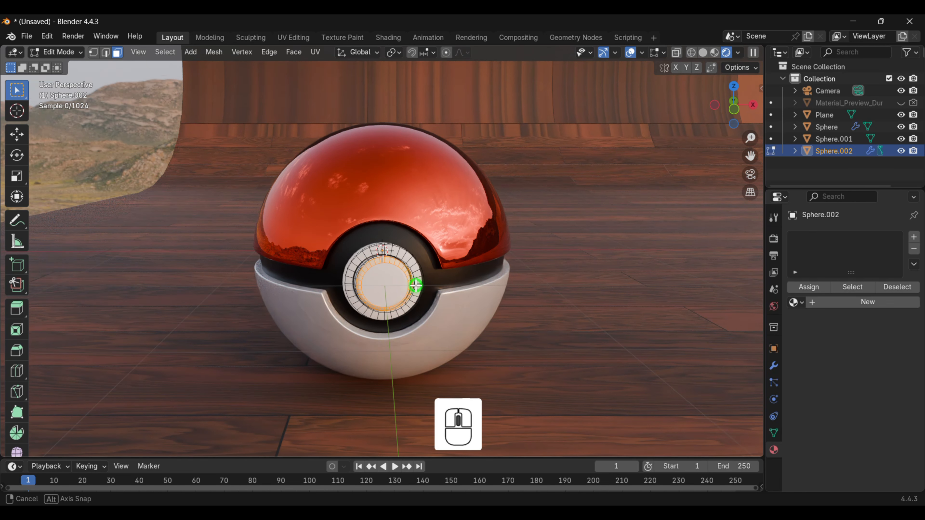
{"action": "middle_click_drag", "start_coordinate": [411, 284], "coordinate": [440, 270]}
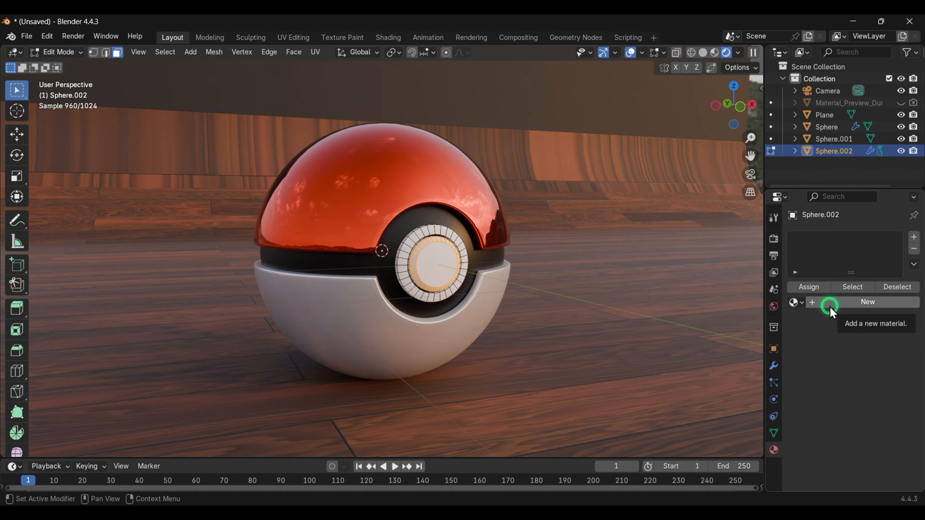
{"action": "key", "text": "Tab"}
{"action": "left_click", "coordinate": [836, 294]}
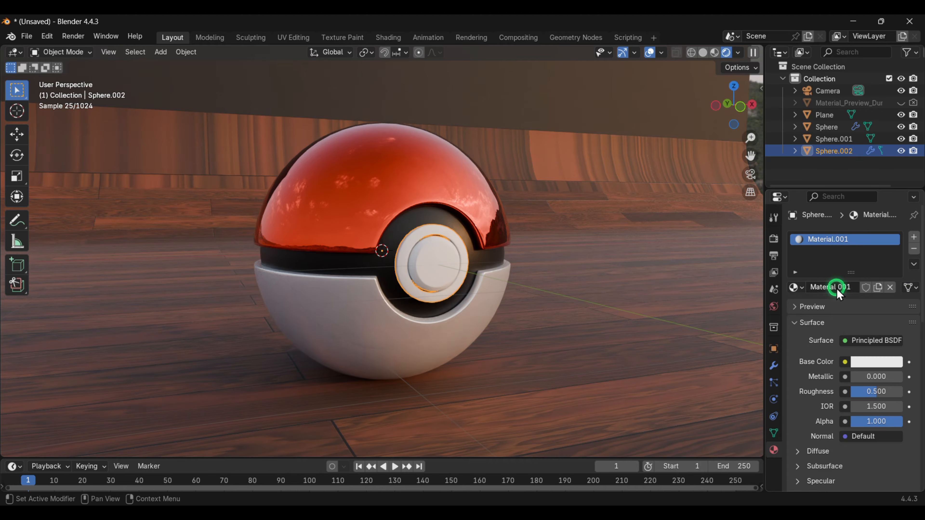
- Rename the center button's new material as a
{"action": "left_click", "coordinate": [838, 290]}
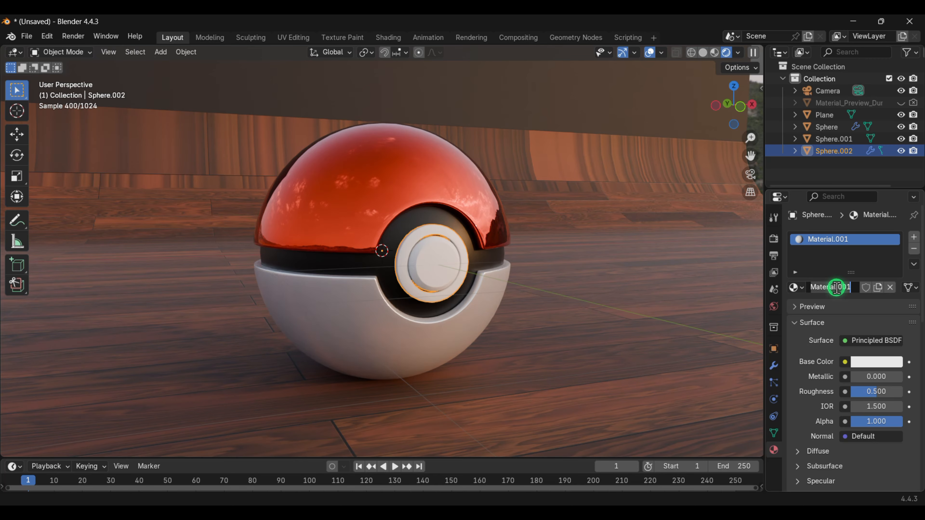
{"action": "type", "text": "a"}
{"action": "key", "text": "Return"}
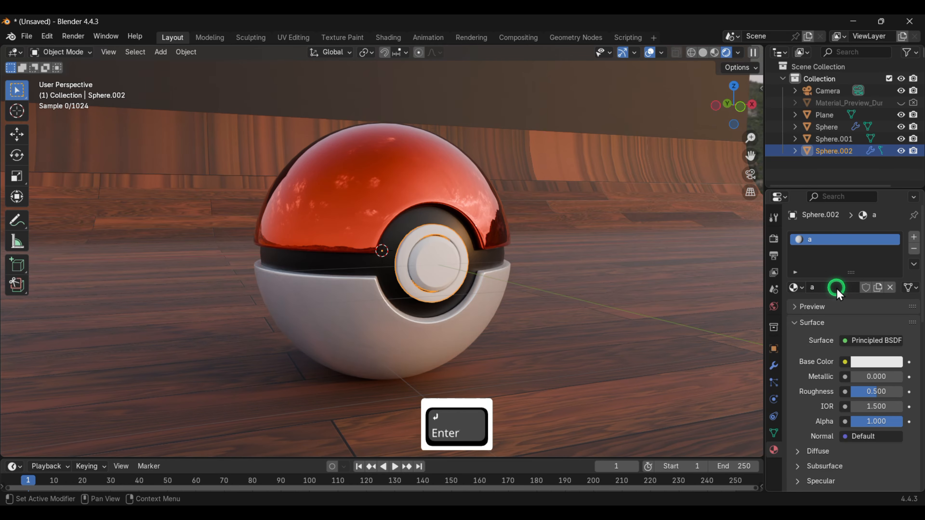
- Set material a's base color to a pale beige, hex #C7BC9B
{"action": "left_click", "coordinate": [860, 366]}
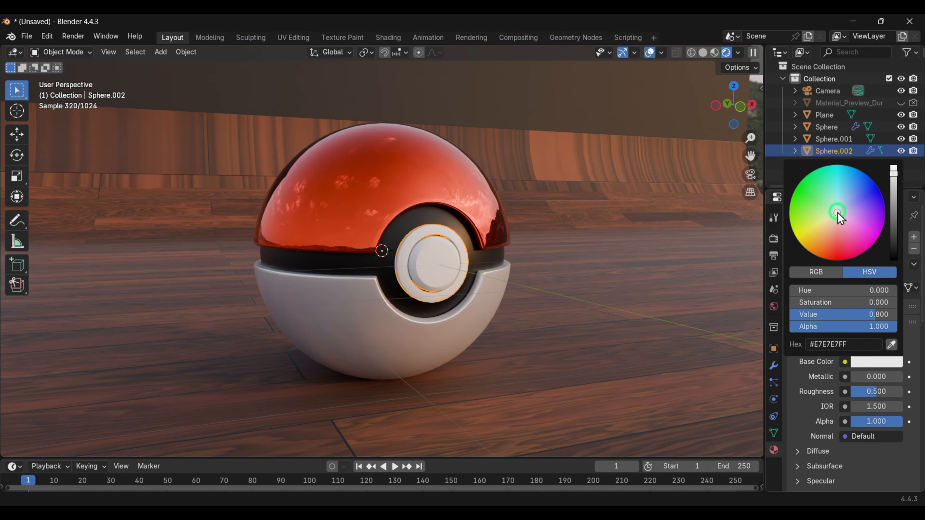
{"action": "left_click_drag", "start_coordinate": [895, 174], "coordinate": [894, 167]}
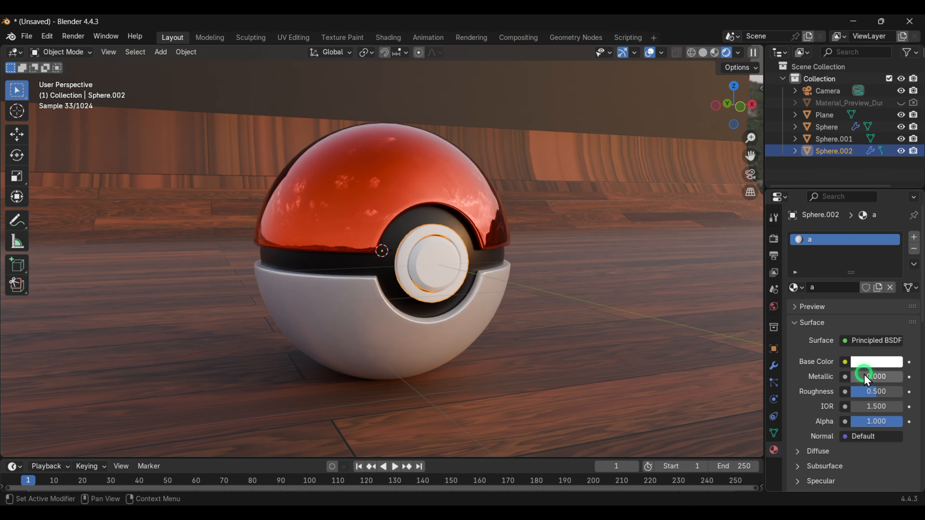
{"action": "left_click", "coordinate": [872, 366]}
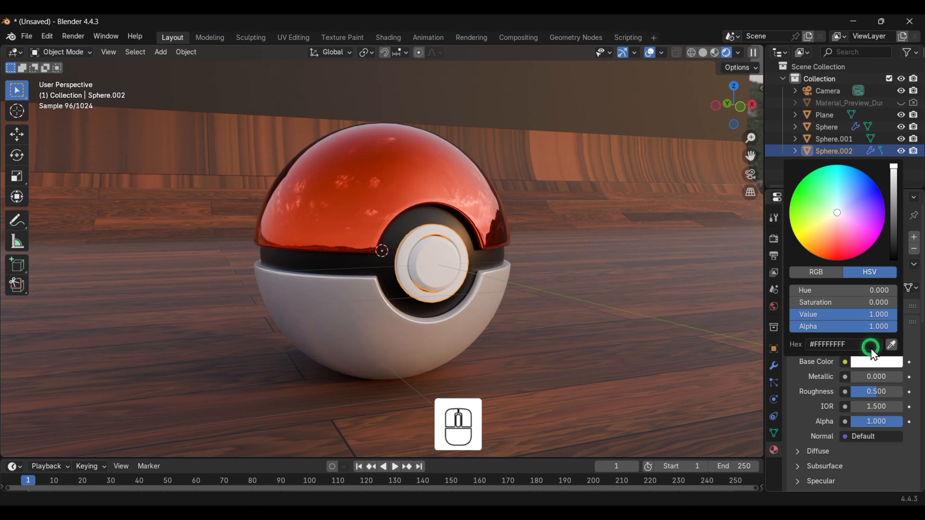
{"action": "left_click", "coordinate": [834, 213]}
{"action": "left_click_drag", "start_coordinate": [834, 213], "coordinate": [828, 220]}
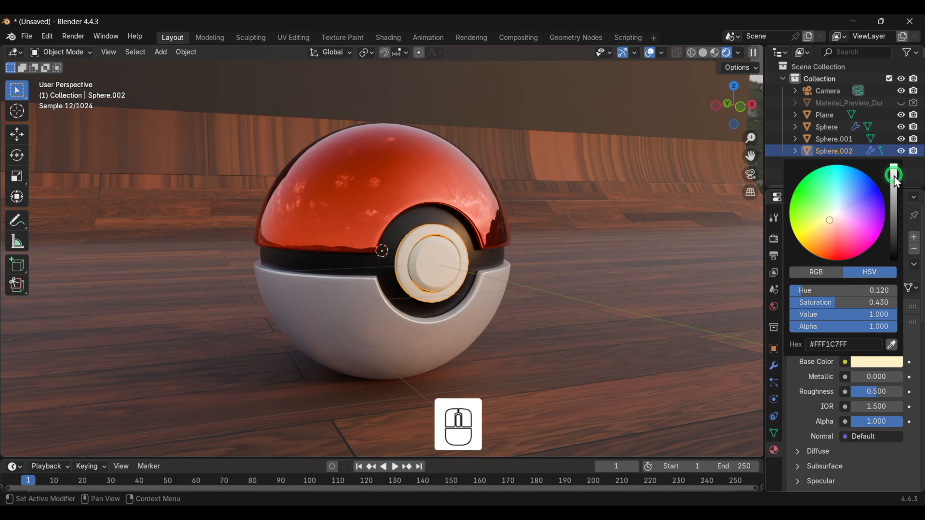
{"action": "left_click_drag", "start_coordinate": [895, 172], "coordinate": [895, 184]}
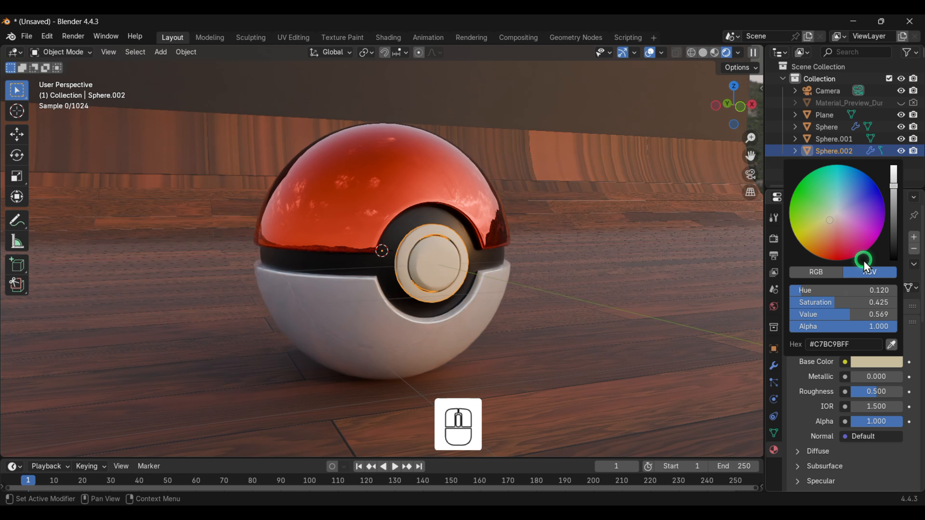
- Set material a's metallic to 1.000 and roughness to 0.000
{"action": "left_click", "coordinate": [860, 378]}
{"action": "left_click", "coordinate": [869, 380]}
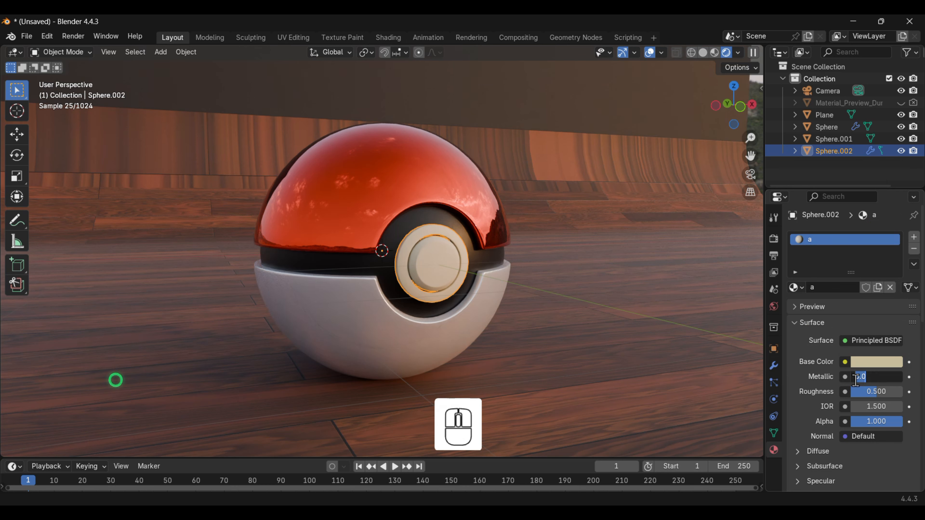
{"action": "left_click", "coordinate": [862, 380]}
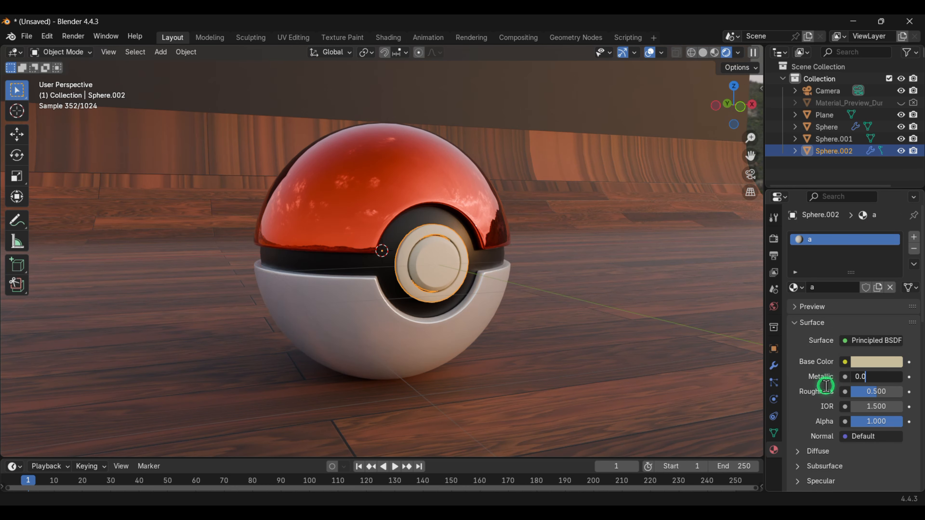
{"action": "left_click", "coordinate": [811, 387]}
{"action": "left_click_drag", "start_coordinate": [858, 379], "coordinate": [867, 379]}
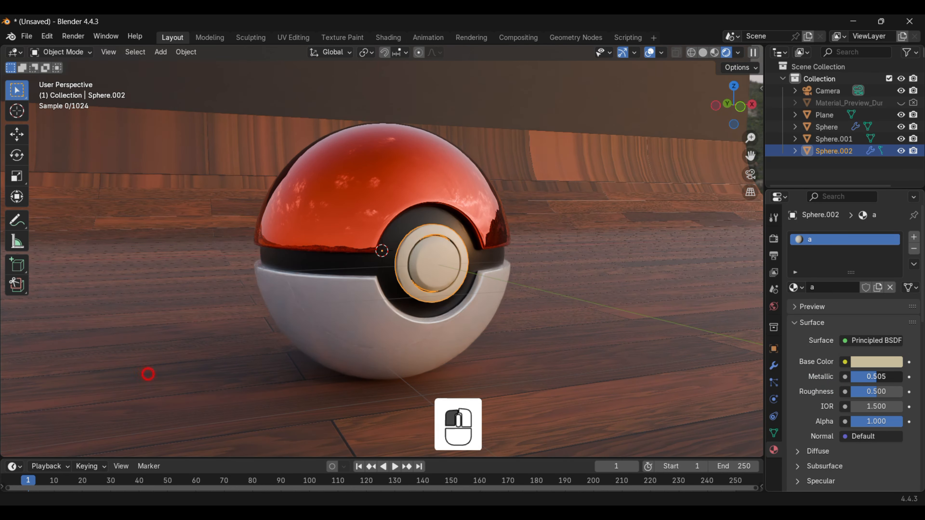
{"action": "left_click_drag", "start_coordinate": [148, 374], "coordinate": [104, 391]}
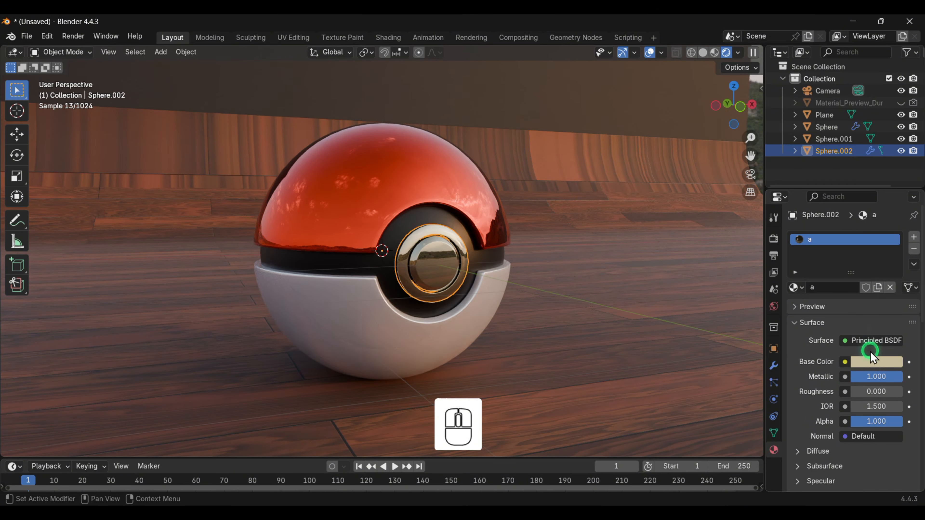
- In Edit Mode, select the linked ring faces around the button's face and assign them a new material slot
{"action": "left_click", "coordinate": [417, 238]}
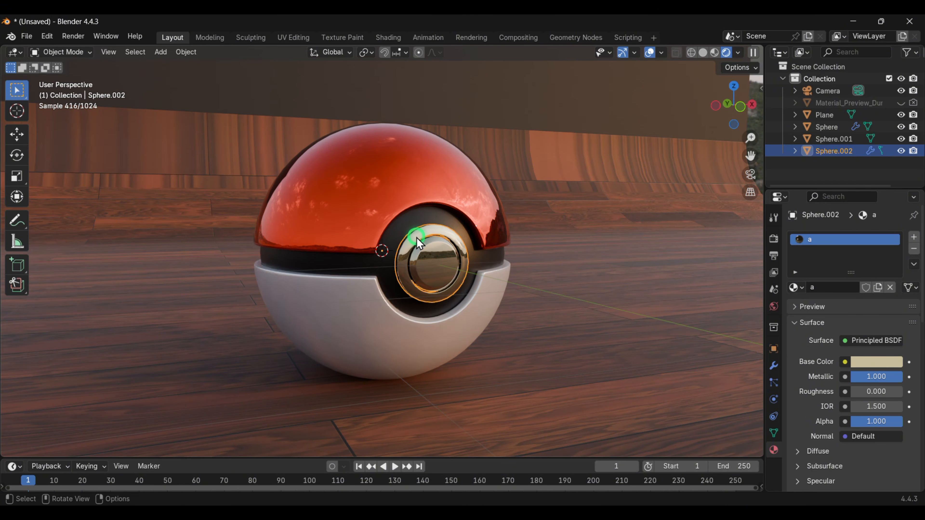
{"action": "key", "text": "Tab"}
{"action": "left_click", "coordinate": [417, 236]}
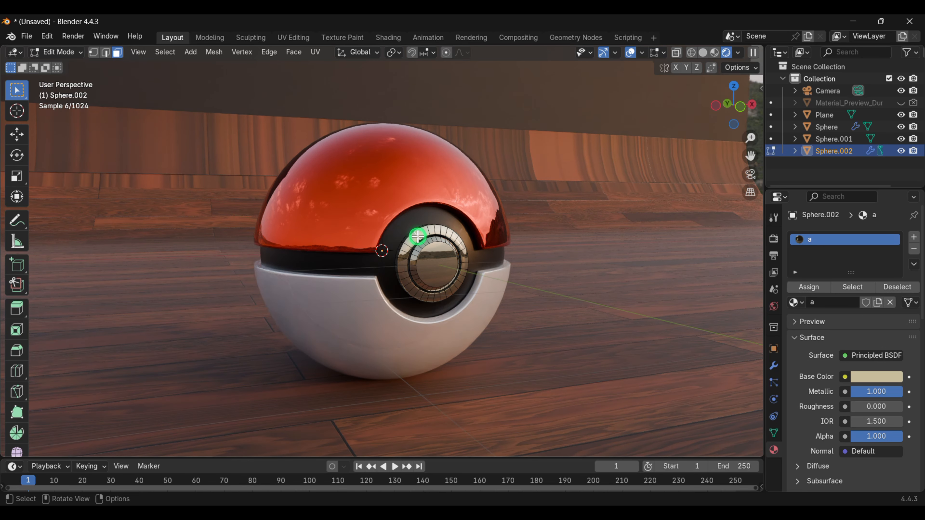
{"action": "key", "text": "l"}
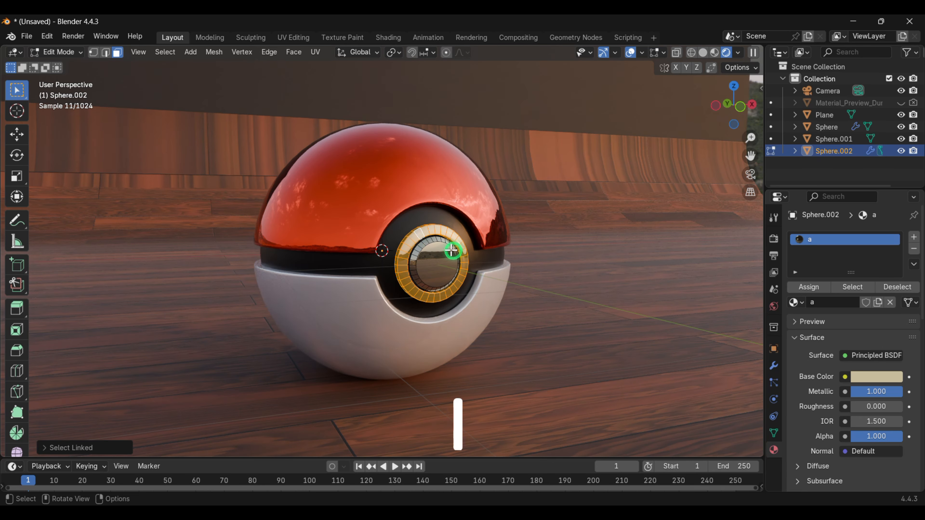
{"action": "left_click", "coordinate": [914, 237]}
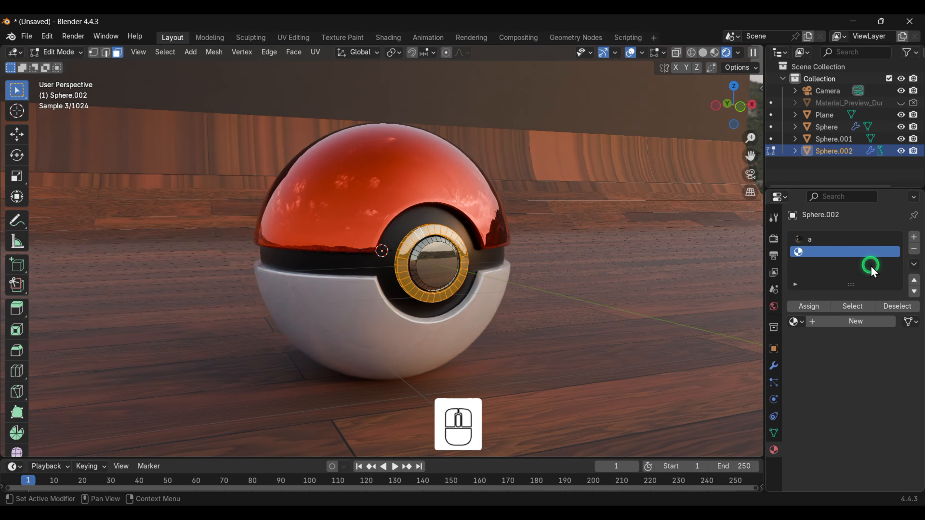
{"action": "left_click", "coordinate": [844, 321]}
{"action": "left_click", "coordinate": [813, 306]}
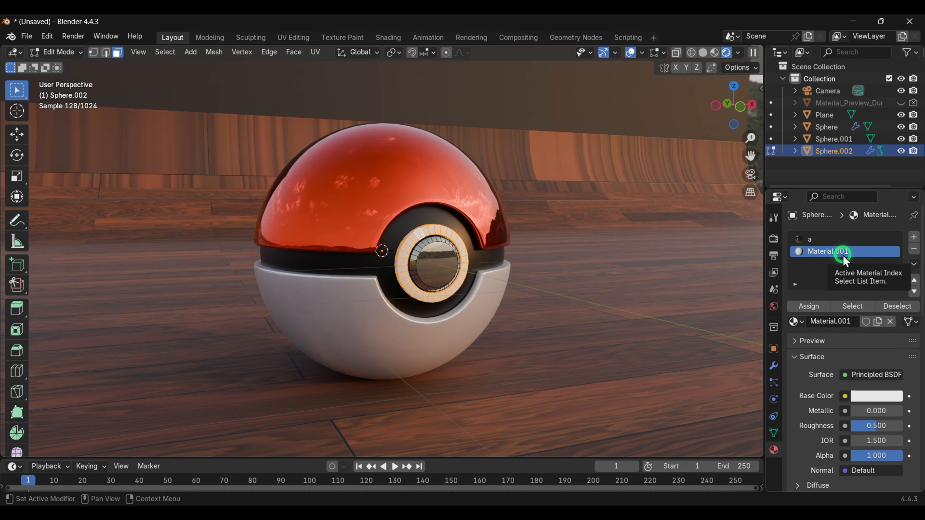
- Rename the ring's new material as a2
{"action": "double_click", "coordinate": [836, 322]}
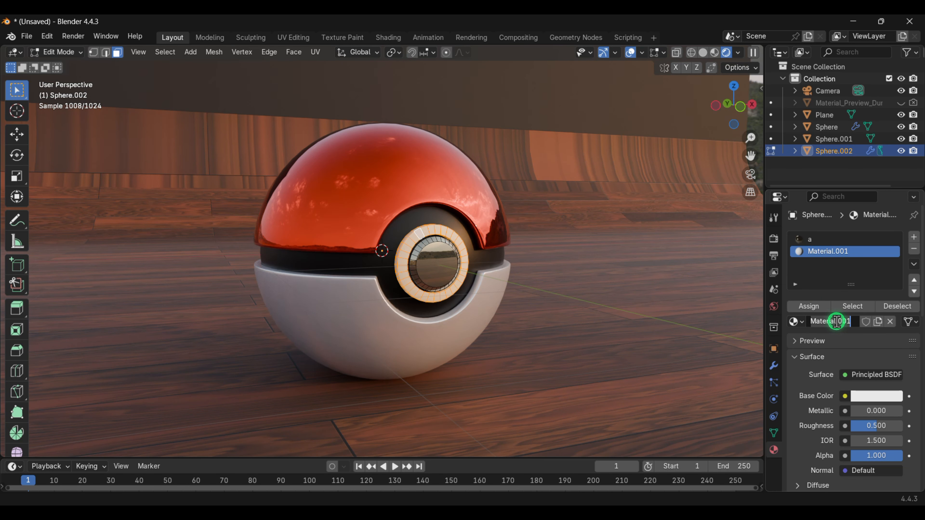
{"action": "type", "text": "a2"}
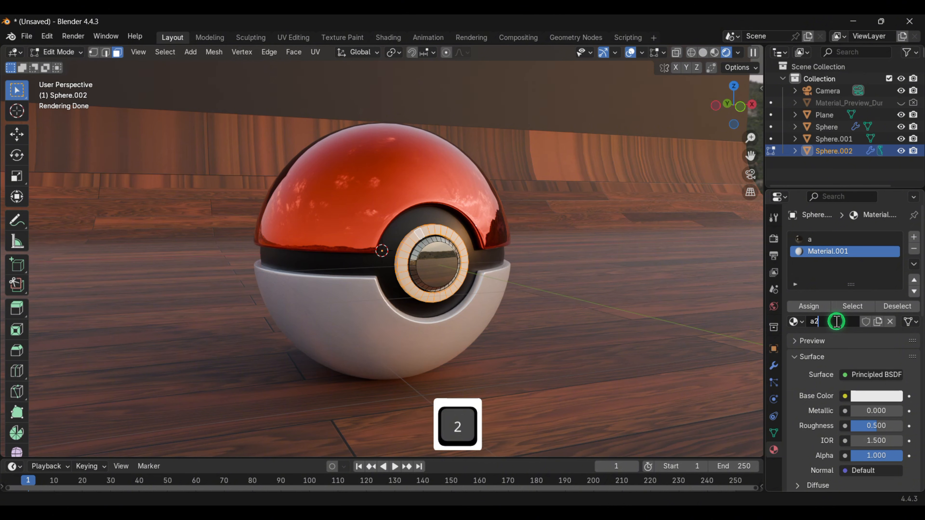
{"action": "key", "text": "Return"}
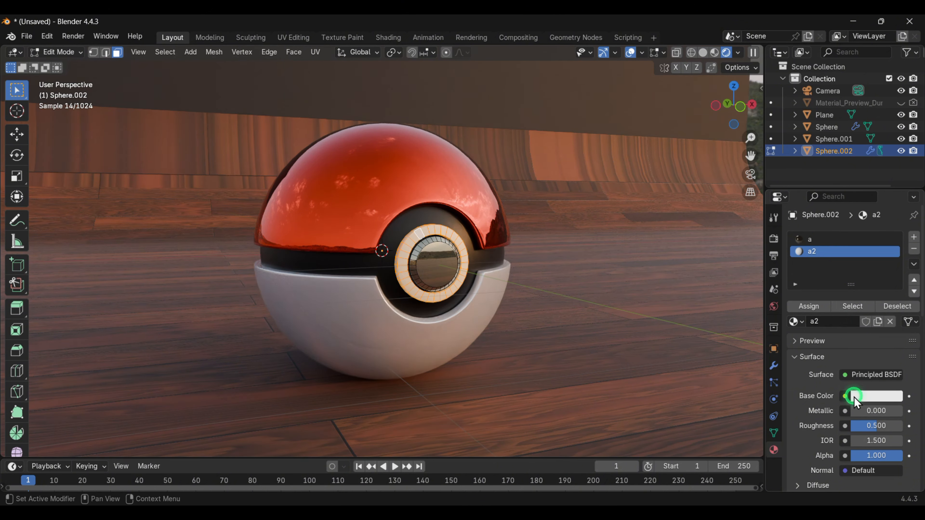
- Give material a2 an emission with strength 73.300 and a blue color, hex #0200FF
{"action": "scroll", "coordinate": [857, 407], "scroll_direction": "down", "scroll_amount": 5}
{"action": "scroll", "coordinate": [857, 409], "scroll_direction": "down", "scroll_amount": 3}
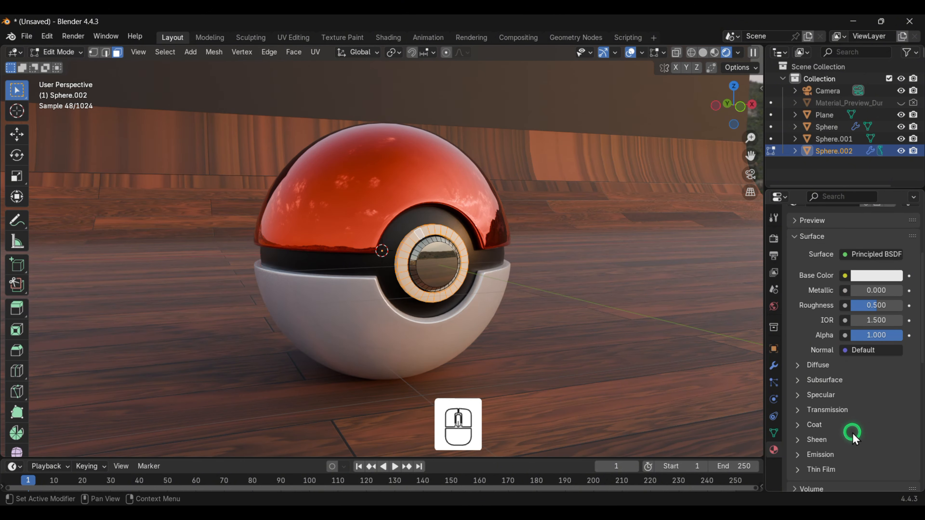
{"action": "scroll", "coordinate": [844, 429], "scroll_direction": "down", "scroll_amount": 2}
{"action": "left_click", "coordinate": [824, 431]}
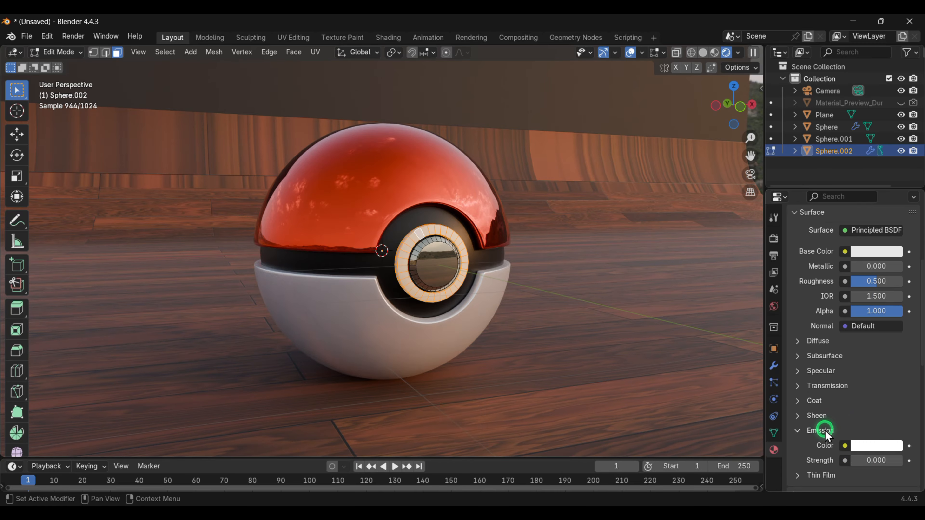
{"action": "left_click_drag", "start_coordinate": [857, 462], "coordinate": [338, 195]}
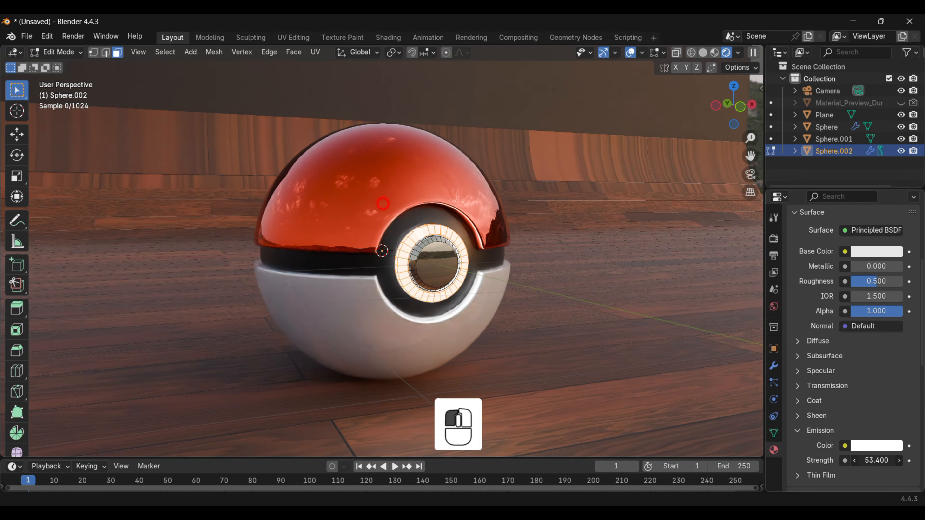
{"action": "left_click_drag", "start_coordinate": [476, 226], "coordinate": [475, 226]}
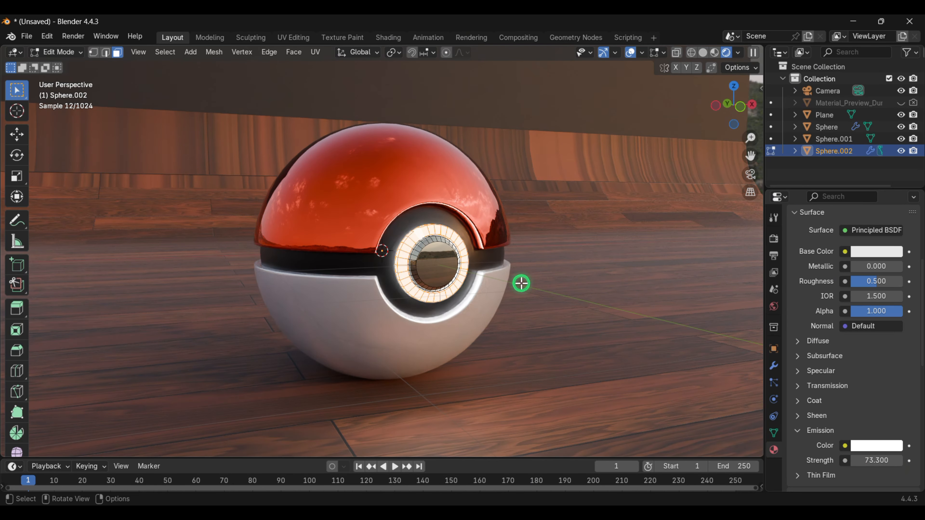
{"action": "scroll", "coordinate": [419, 228], "scroll_direction": "up", "scroll_amount": 2}
{"action": "mouse_move", "coordinate": [425, 230]}
{"action": "middle_mouse_down"}
{"action": "mouse_move", "coordinate": [393, 223]}
{"action": "mouse_move", "coordinate": [408, 215]}
{"action": "mouse_move", "coordinate": [410, 223]}
{"action": "middle_mouse_up"}
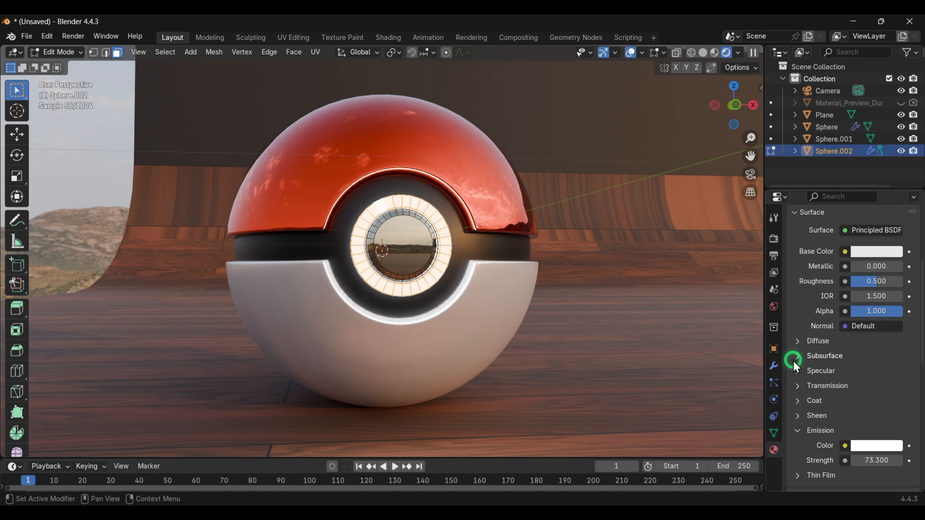
{"action": "left_click", "coordinate": [871, 445]}
{"action": "mouse_move", "coordinate": [845, 312]}
{"action": "left_mouse_down"}
{"action": "mouse_move", "coordinate": [841, 297]}
{"action": "mouse_move", "coordinate": [878, 273]}
{"action": "left_mouse_up"}
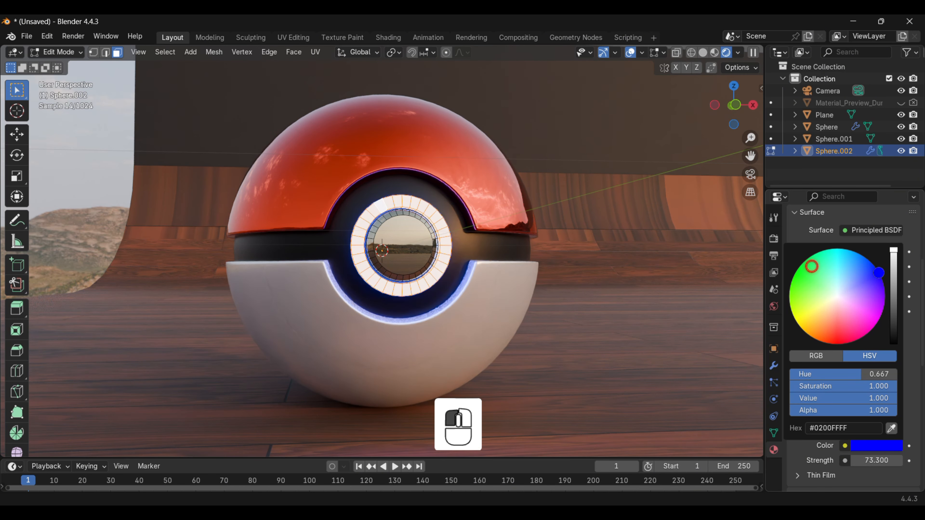
- Switch to the camera view and render a test image to check the glowing button, then close the render window
{"action": "scroll", "coordinate": [562, 270], "scroll_direction": "down", "scroll_amount": 1}
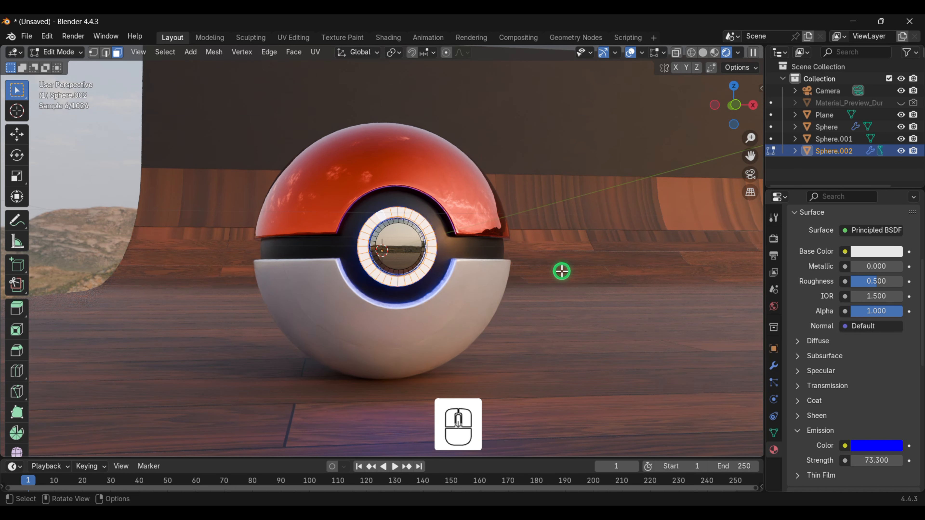
{"action": "middle_click_drag", "start_coordinate": [561, 271], "coordinate": [596, 306]}
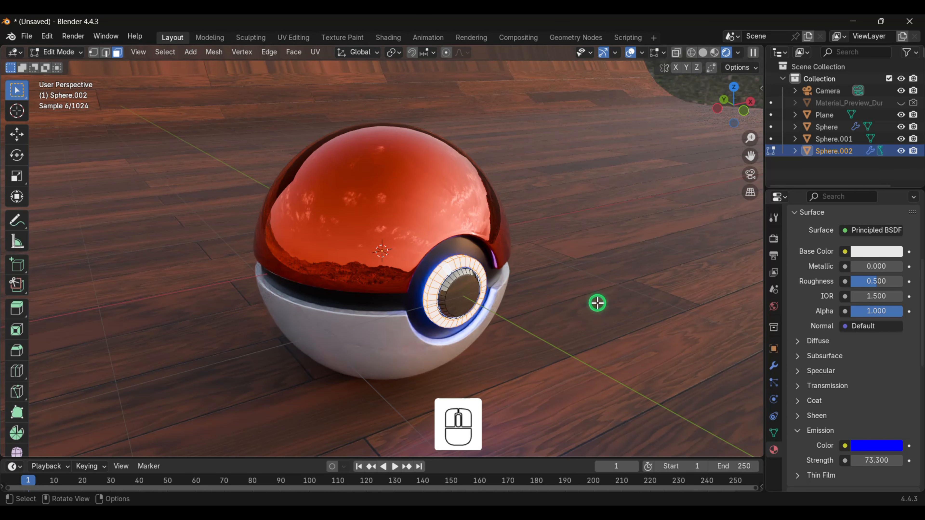
{"action": "key", "text": "KP_0"}
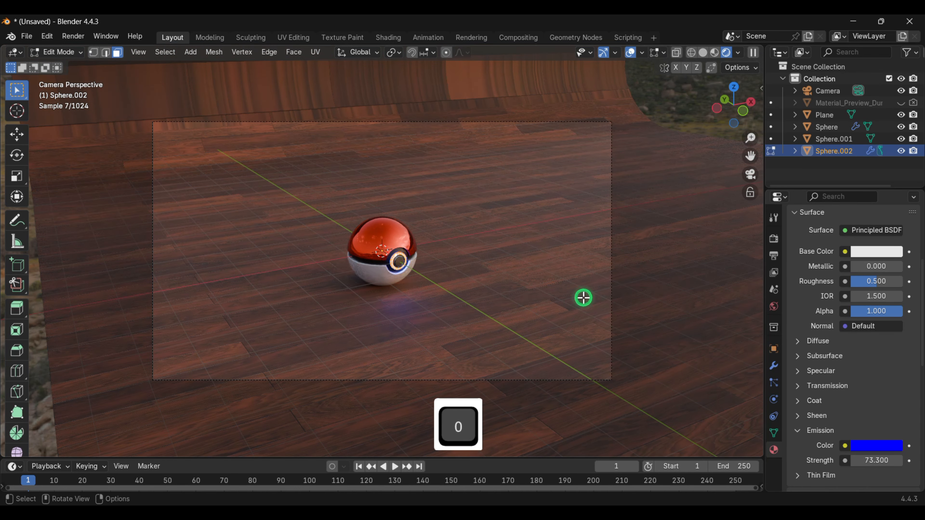
{"action": "scroll", "coordinate": [431, 290], "scroll_direction": "up", "scroll_amount": 1}
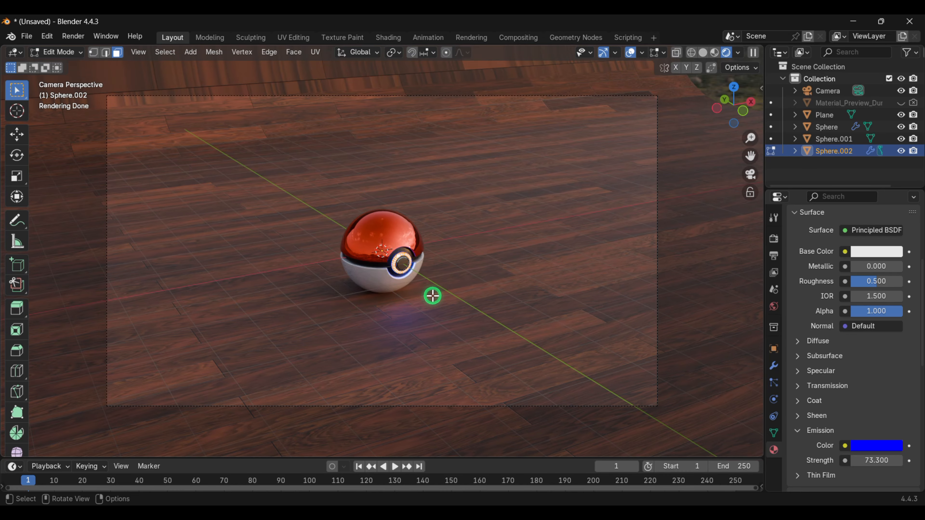
{"action": "scroll", "coordinate": [429, 293], "scroll_direction": "up", "scroll_amount": 2}
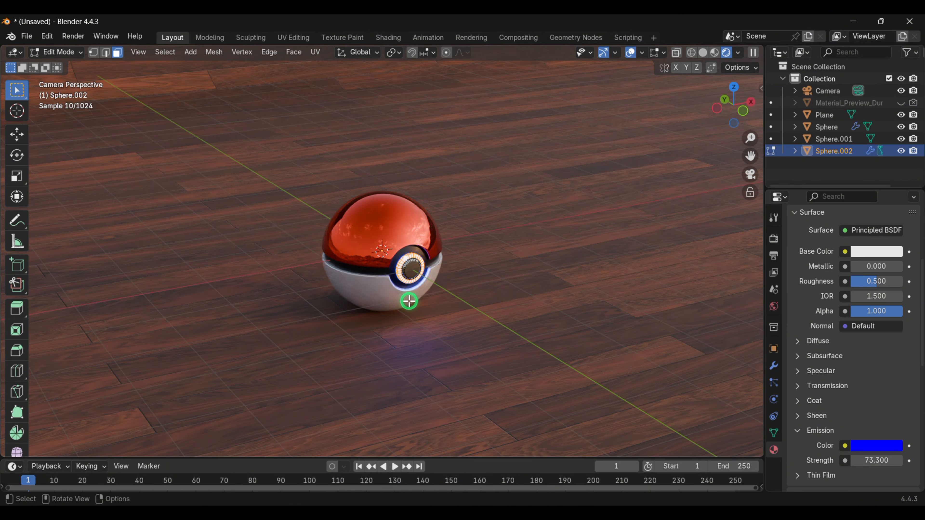
{"action": "left_click", "coordinate": [412, 269]}
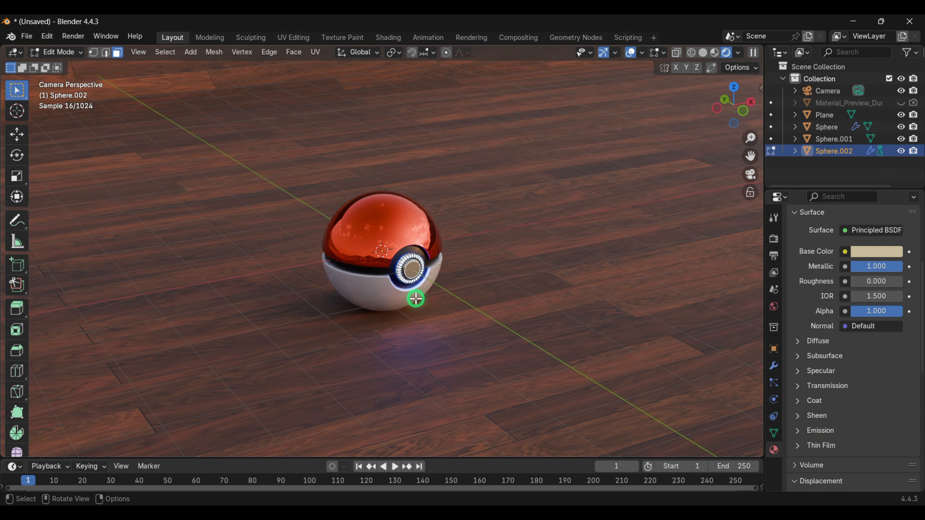
{"action": "scroll", "coordinate": [427, 280], "scroll_direction": "down", "scroll_amount": 3}
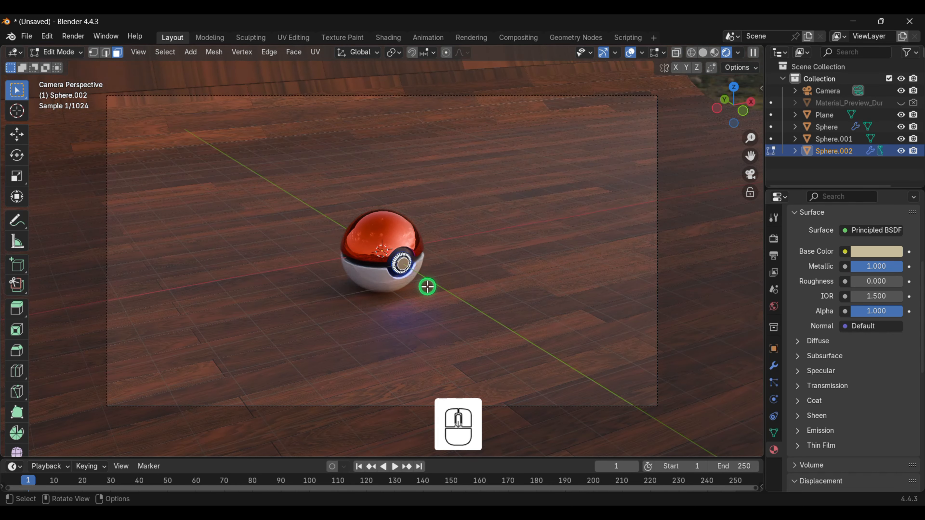
{"action": "scroll", "coordinate": [428, 293], "scroll_direction": "down", "scroll_amount": 1}
{"action": "scroll", "coordinate": [428, 293], "scroll_direction": "up", "scroll_amount": 1}
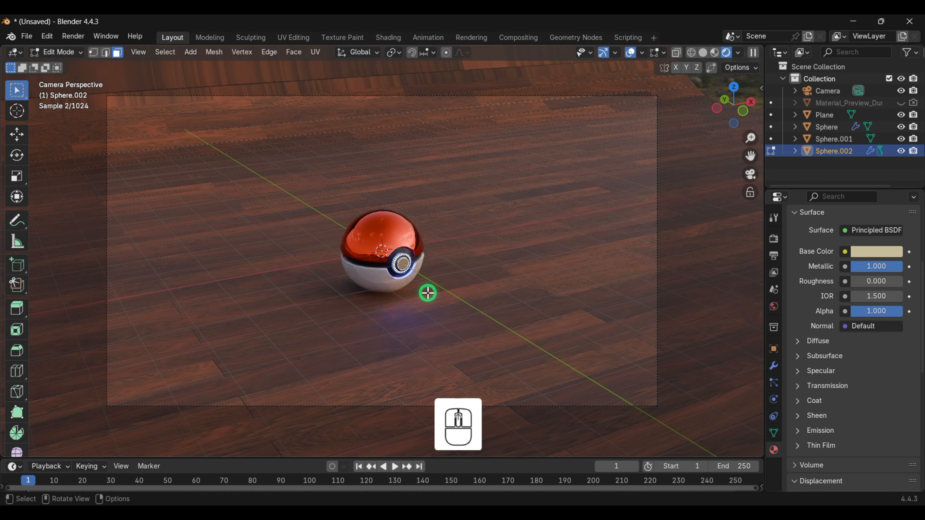
{"action": "scroll", "coordinate": [428, 294], "scroll_direction": "up", "scroll_amount": 1}
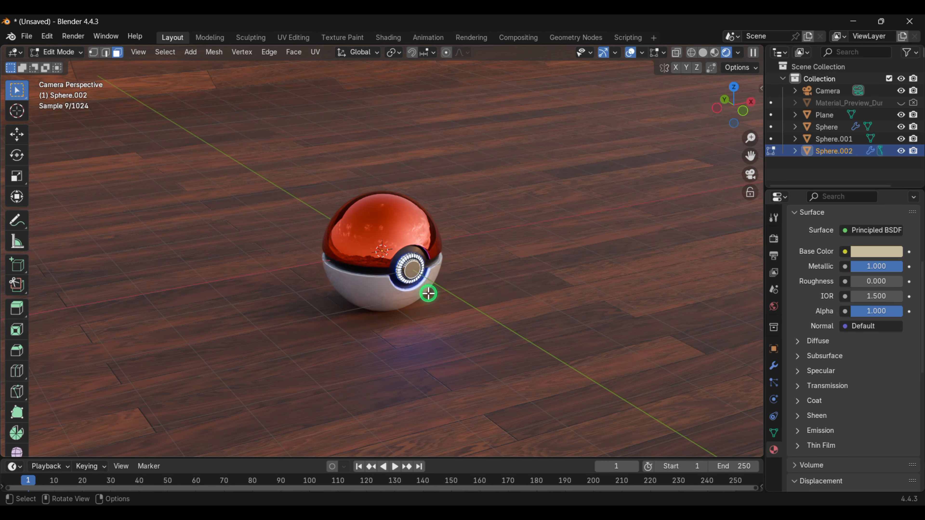
{"action": "key", "text": "F12"}
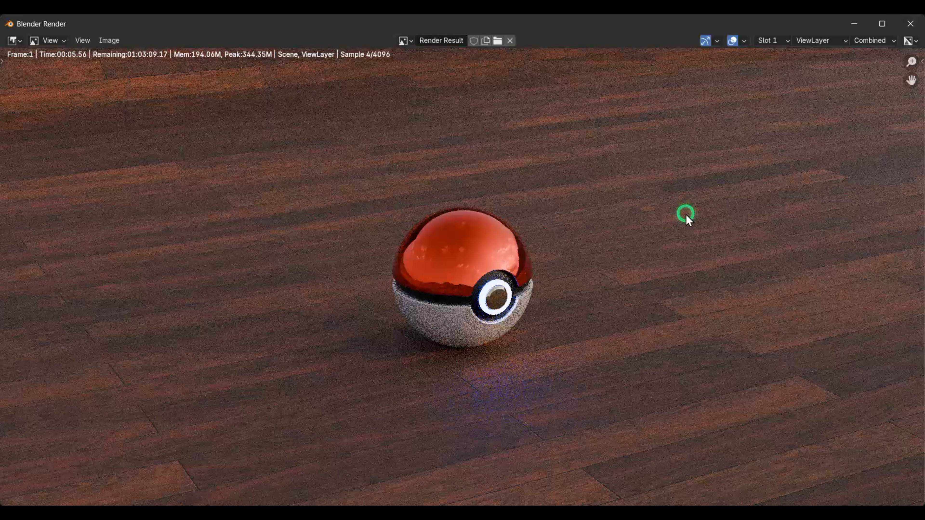
{"action": "left_click", "coordinate": [911, 24]}
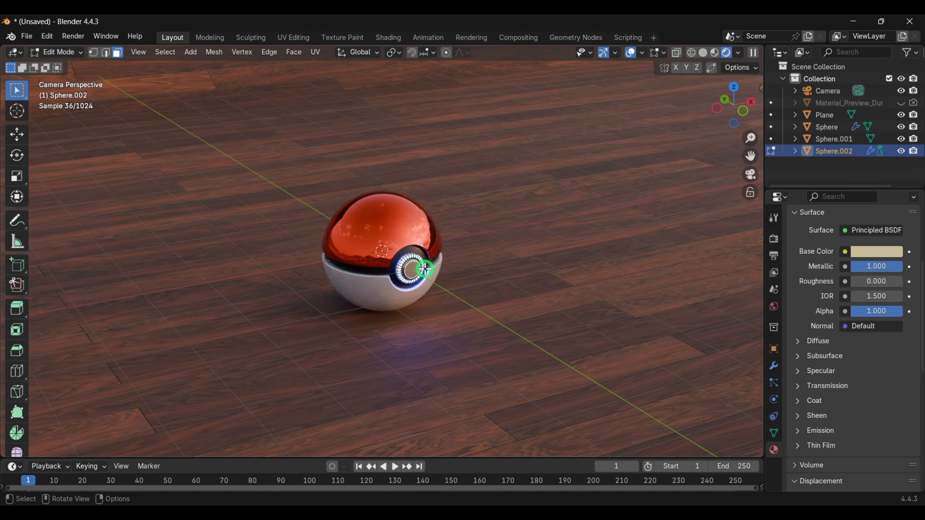
- Leave Edit Mode, select all three parts of the Poké Ball, duplicate it along the X axis and rotate the copy about 43°
{"action": "key", "text": "Tab"}
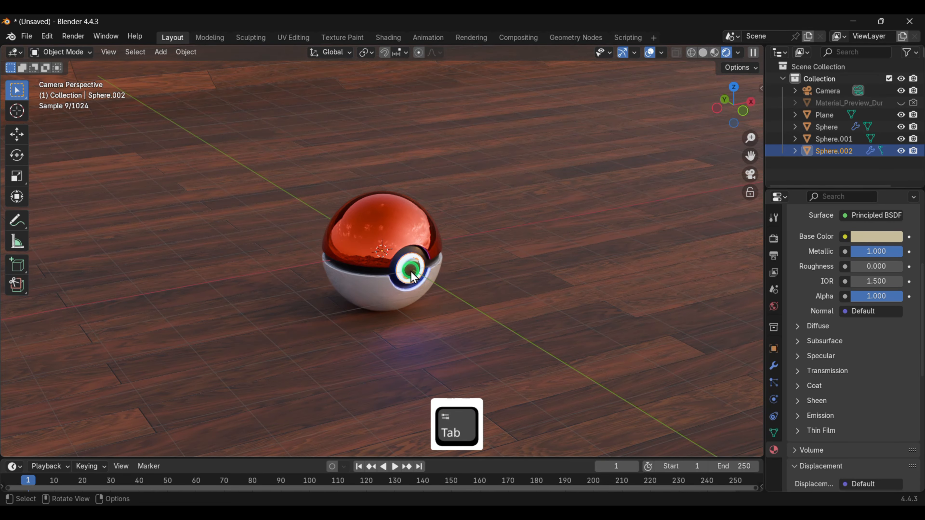
{"action": "left_click", "coordinate": [414, 276]}
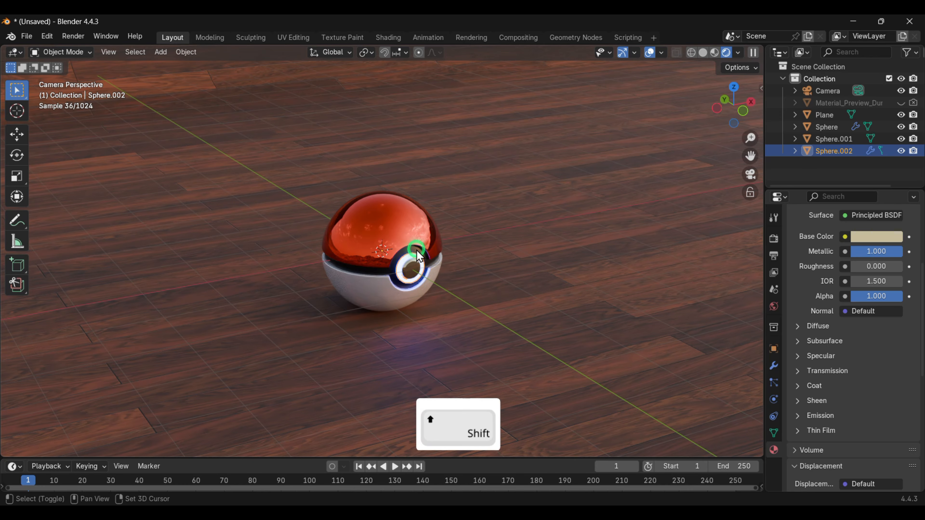
{"action": "left_click", "coordinate": [415, 258], "text": "shift"}
{"action": "left_click", "coordinate": [393, 235], "text": "shift"}
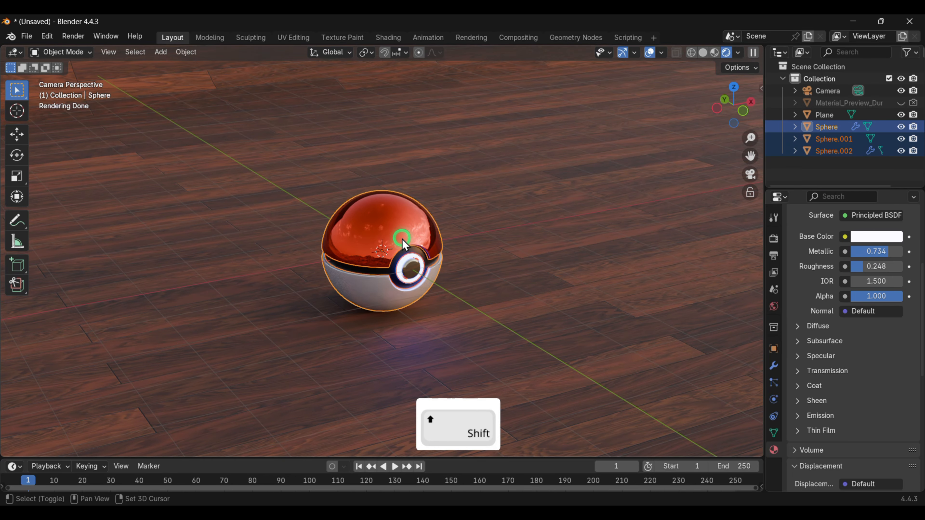
{"action": "key", "text": "shift+d"}
{"action": "key", "text": "x"}
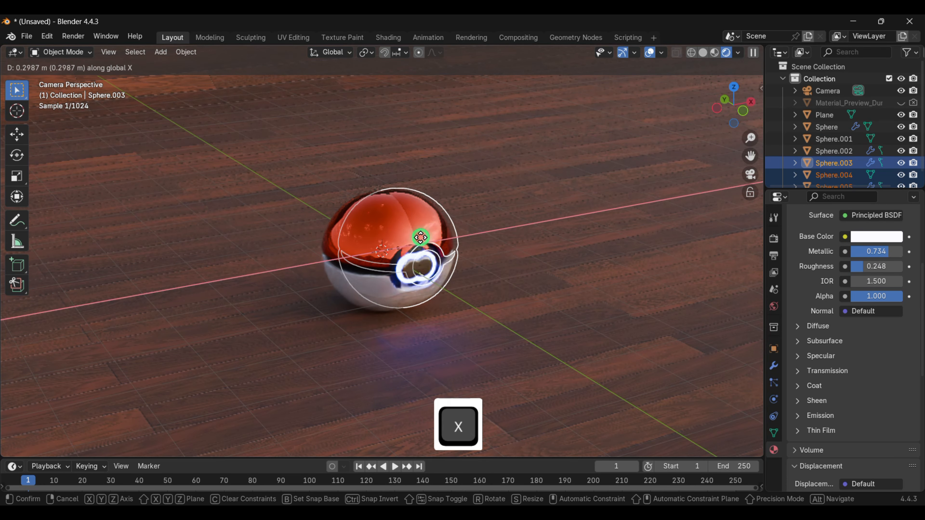
{"action": "left_click", "coordinate": [559, 226]}
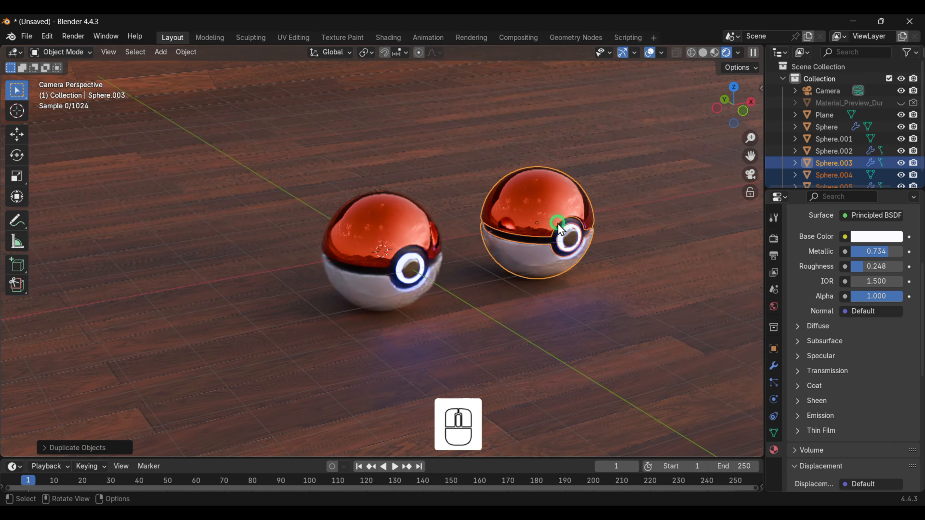
{"action": "key", "text": "r"}
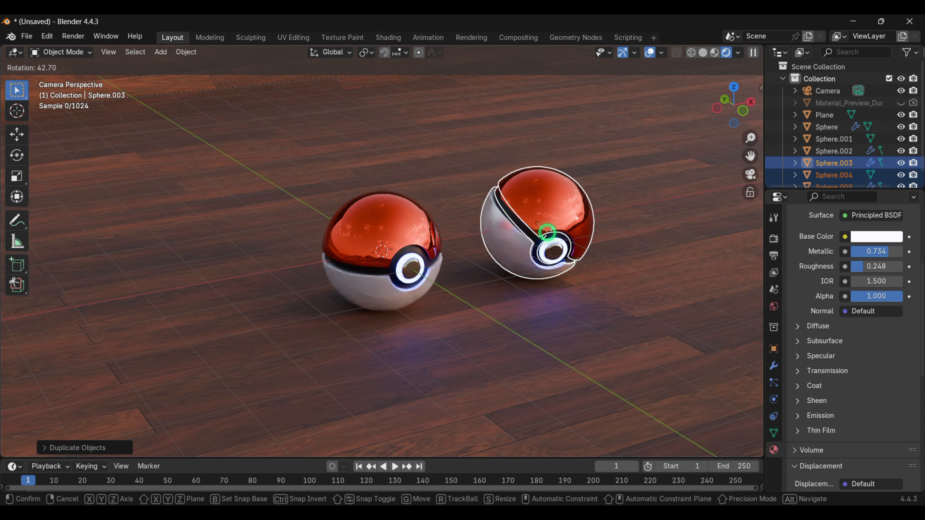
{"action": "left_click", "coordinate": [547, 234]}
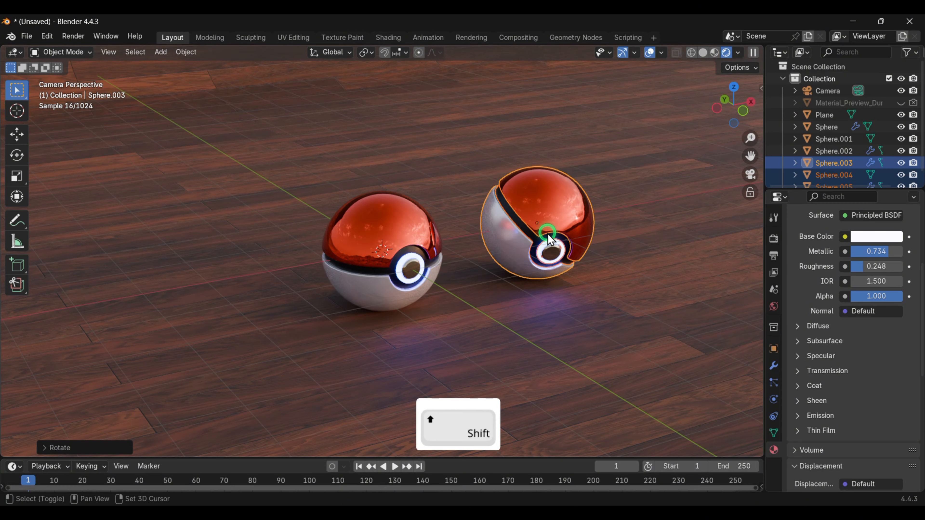
- Duplicate that copy about 3.2 m along the Y axis and rotate the new ball about -71°
{"action": "key", "text": "shift+d"}
{"action": "key", "text": "y"}
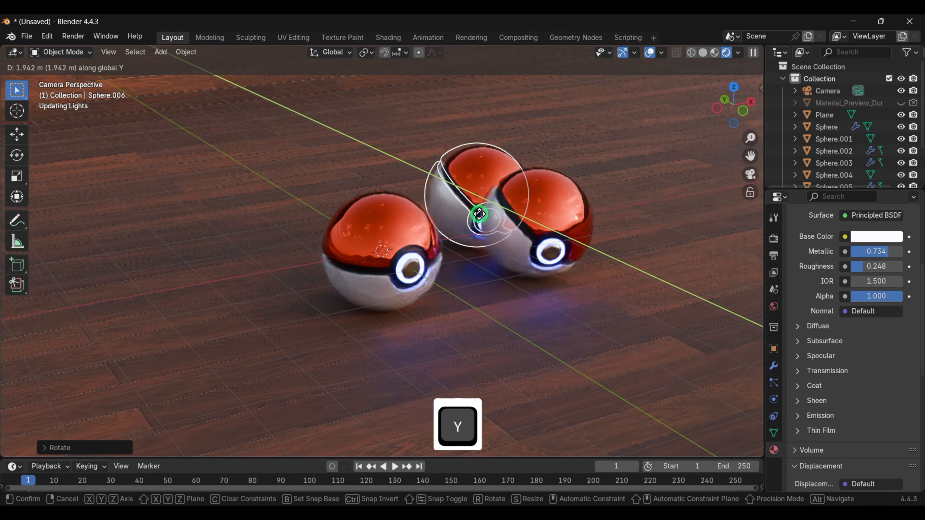
{"action": "left_click", "coordinate": [447, 211]}
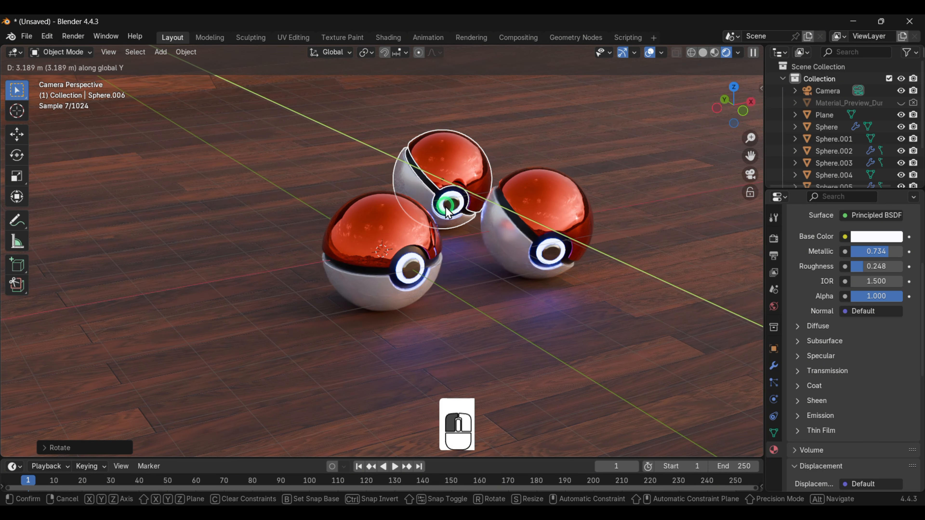
{"action": "key", "text": "r"}
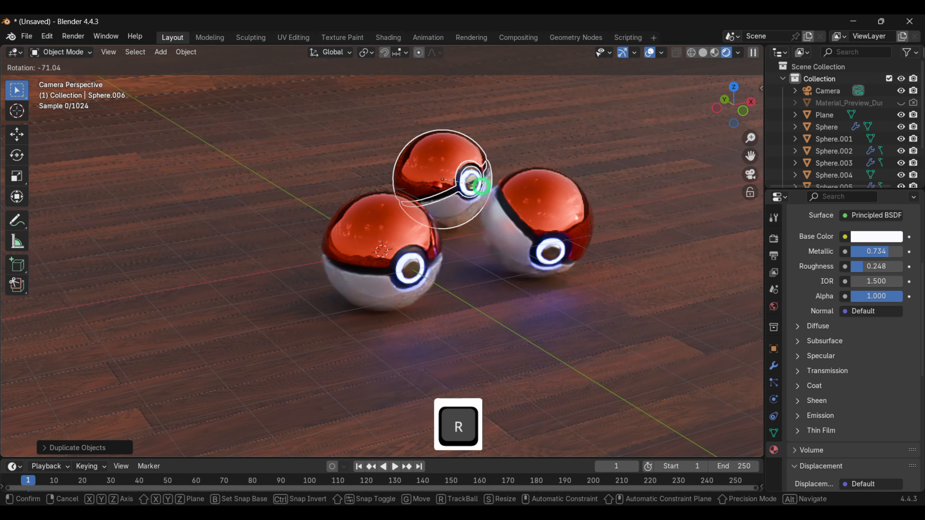
{"action": "left_click", "coordinate": [479, 189]}
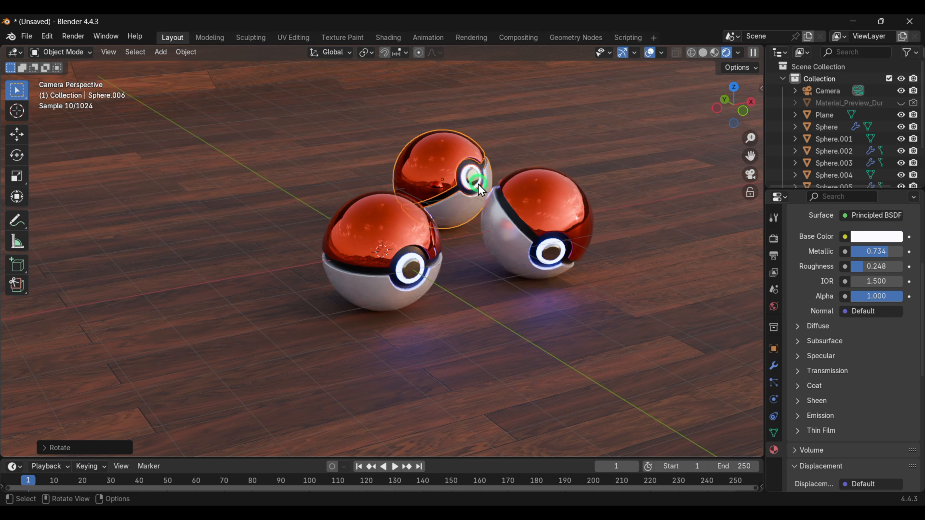
- Duplicate the ball again about 6.2 m in the opposite Y direction to place a fourth Poké Ball
{"action": "key", "text": "shift"}
{"action": "key", "text": "shift+d"}
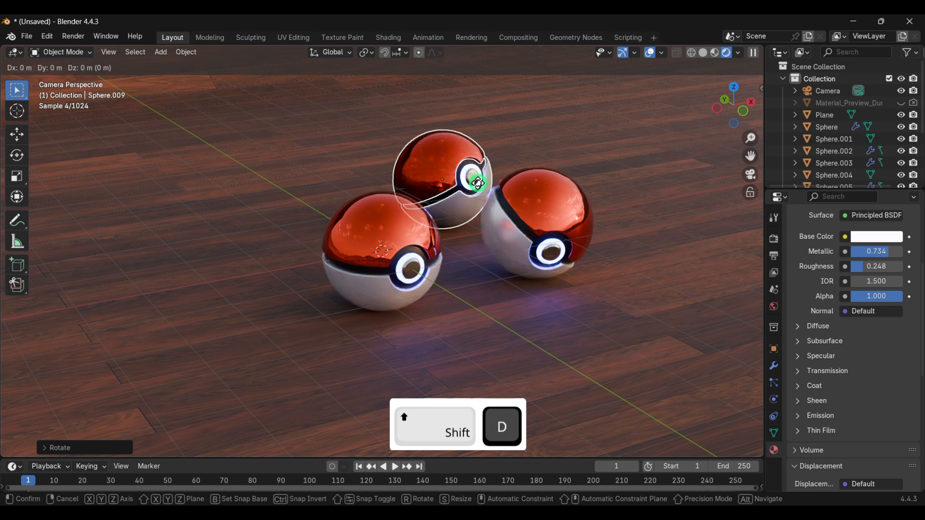
{"action": "key", "text": "y"}
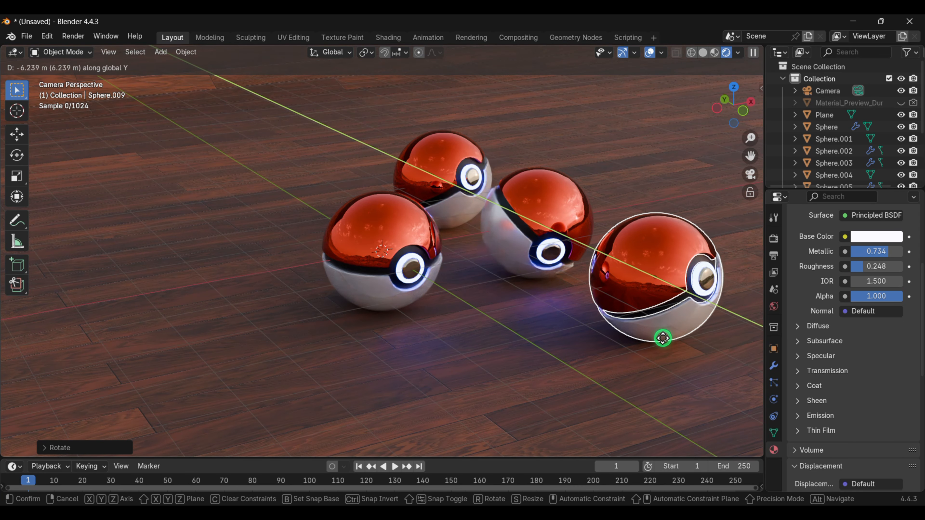
{"action": "left_click", "coordinate": [663, 340]}
- Rotate the fourth Poké Ball about 90° so its button faces the camera
{"action": "key", "text": "x"}
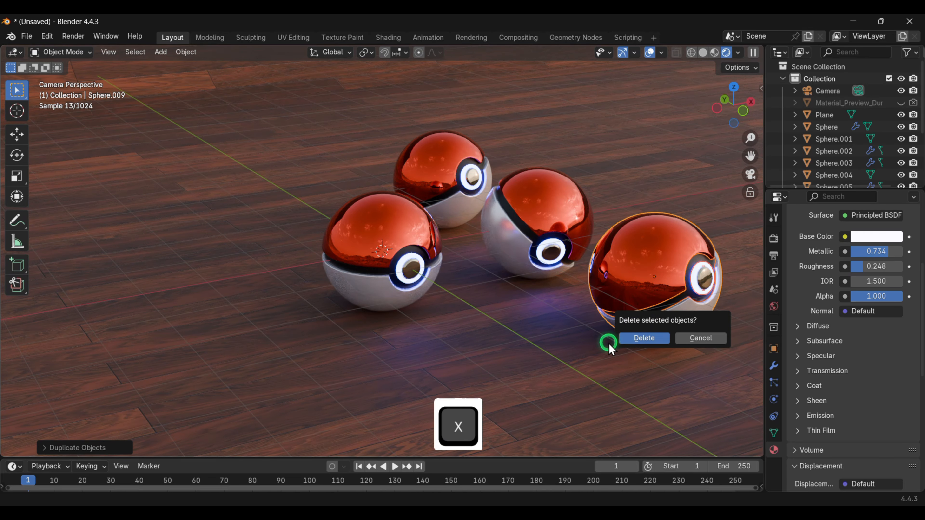
{"action": "key", "text": "Escape"}
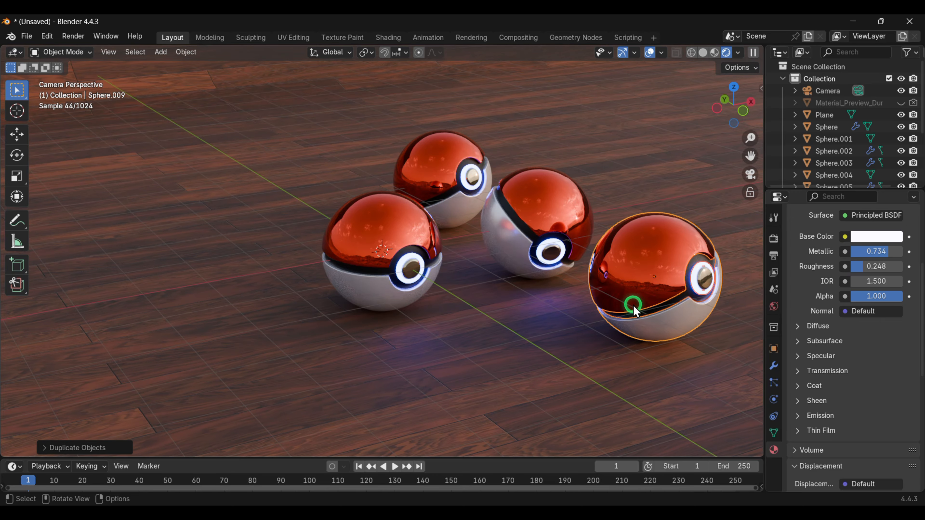
{"action": "key", "text": "r"}
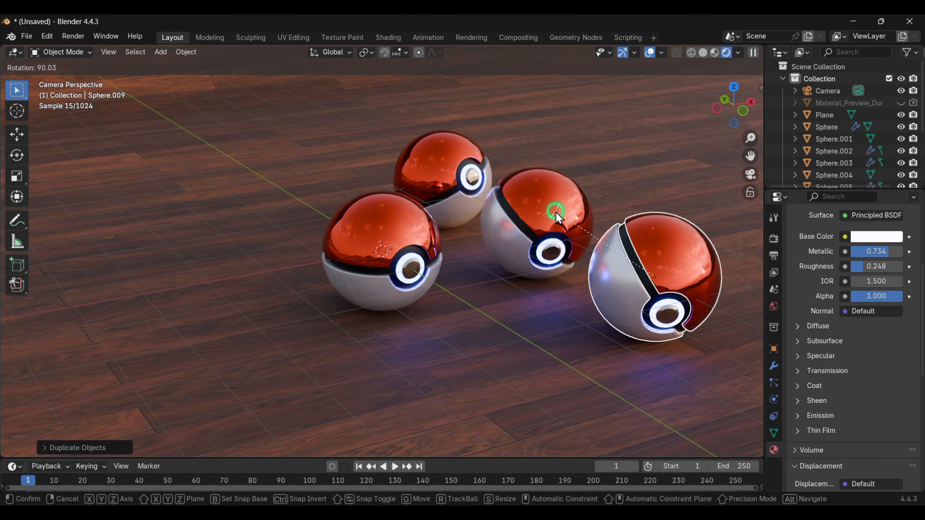
{"action": "left_click", "coordinate": [557, 216]}
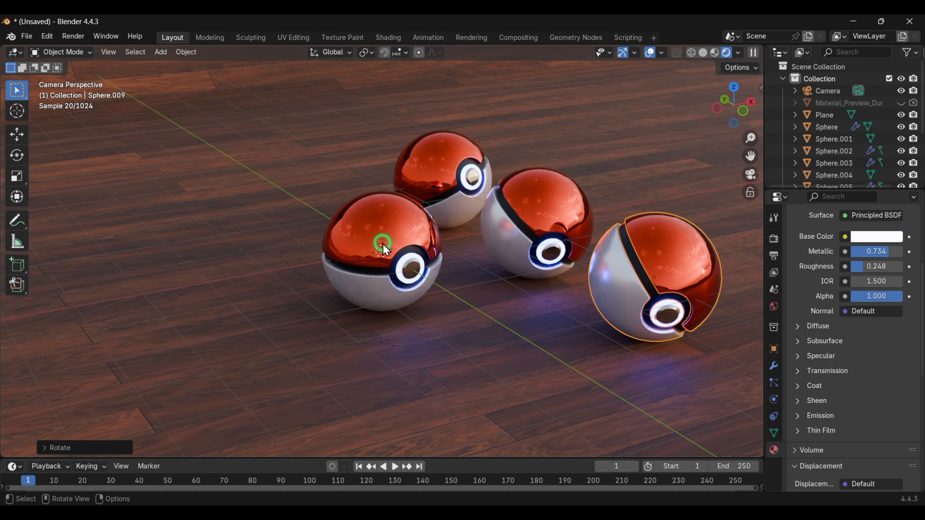
- Select the three parts of the original Poké Ball and rotate it about -98.5°
{"action": "left_click", "coordinate": [384, 244]}
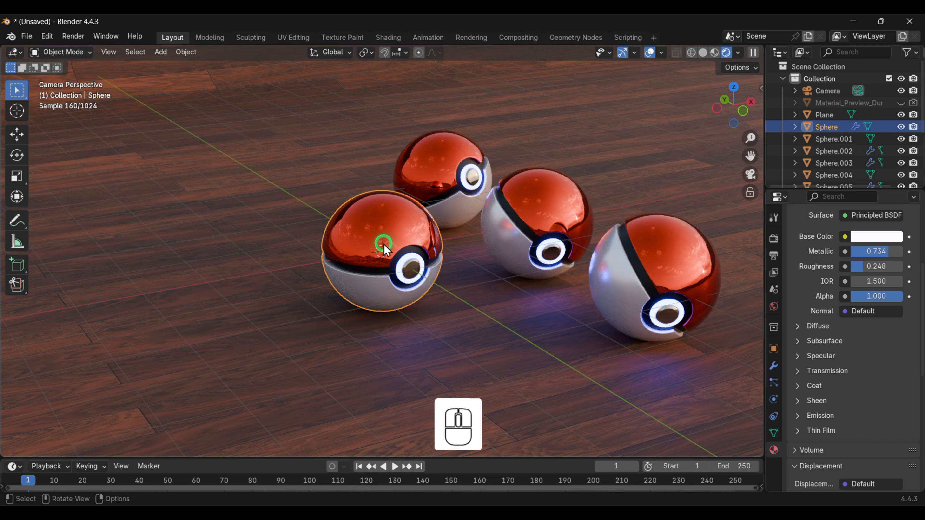
{"action": "left_click", "coordinate": [412, 273], "text": "shift"}
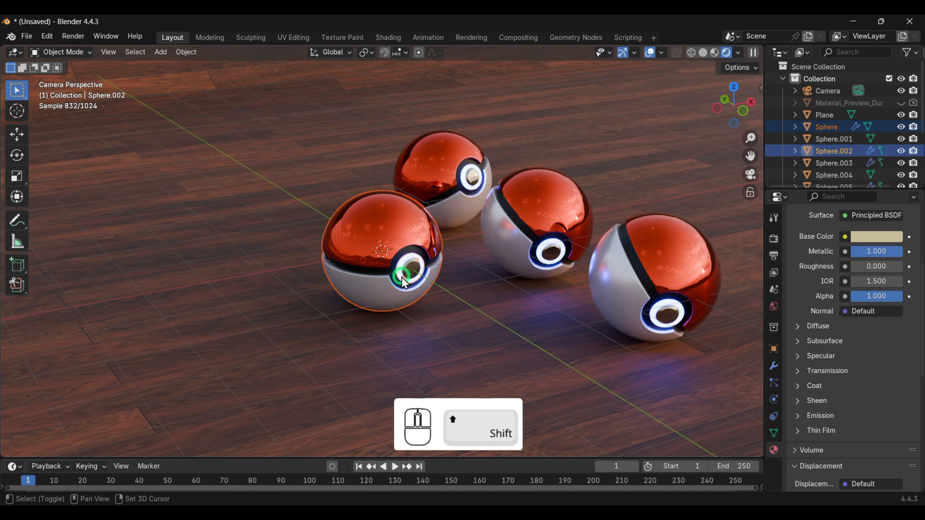
{"action": "left_click", "coordinate": [400, 286], "text": "shift"}
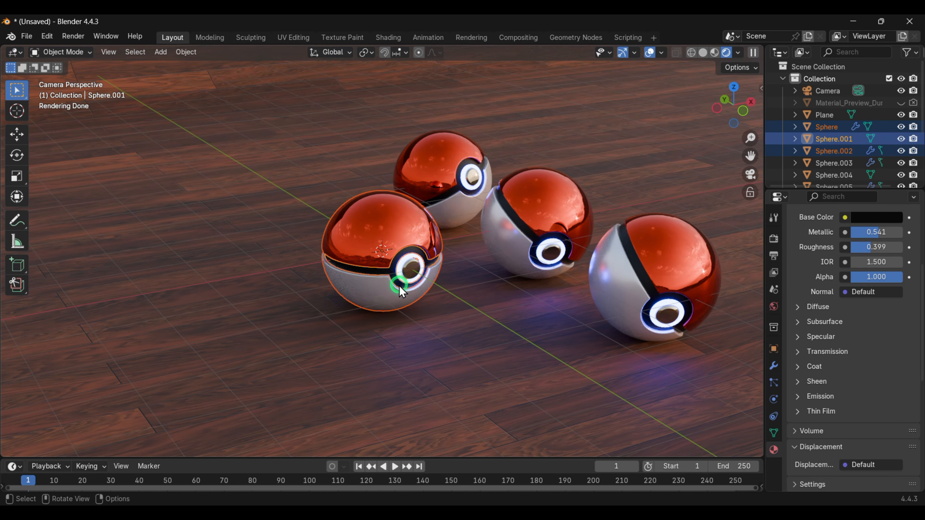
{"action": "key", "text": "r"}
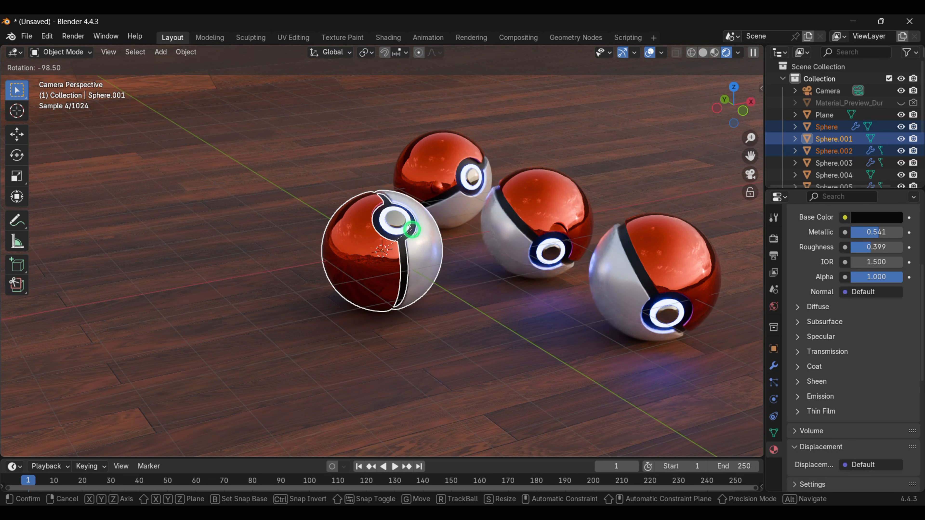
{"action": "left_click", "coordinate": [439, 288]}
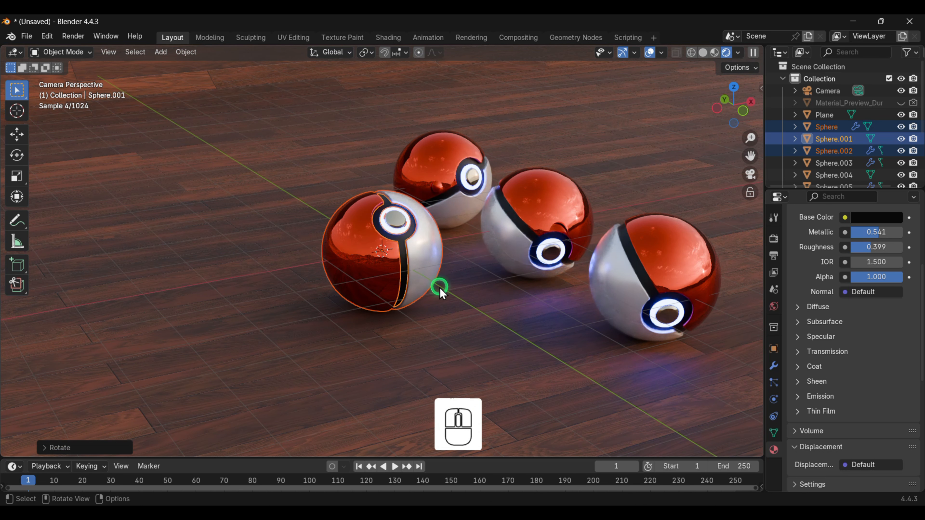
- Deselect the balls and render an image of the four Poké Balls
{"action": "left_click", "coordinate": [456, 312]}
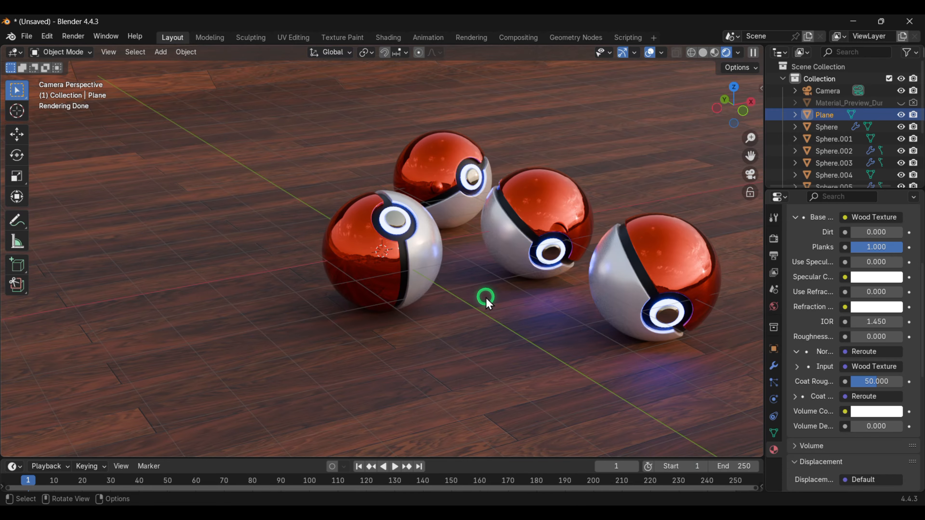
{"action": "key", "text": "F12"}
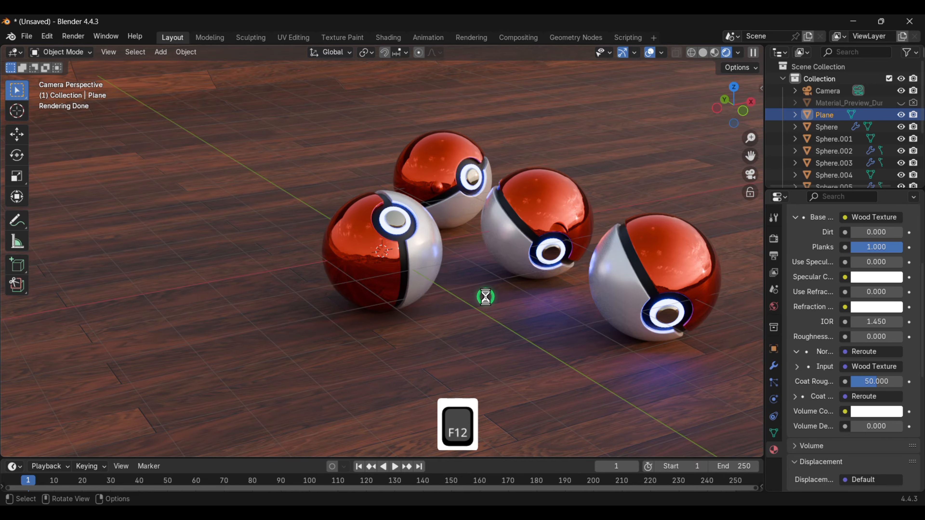